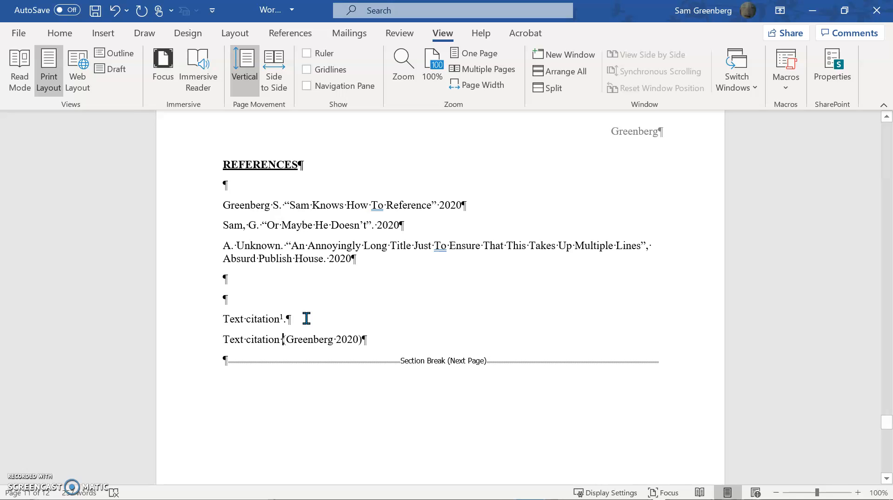
# Delete the two sample "Text citation" lines below the reference list on the REFERENCES page.
pyautogui.click(354, 339)
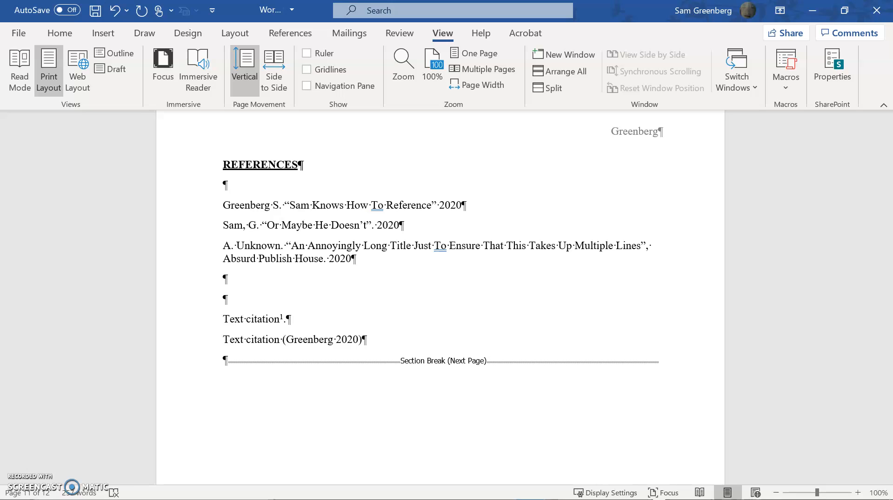
pyautogui.hotkey('shift', 'Home')
pyautogui.press('Delete')
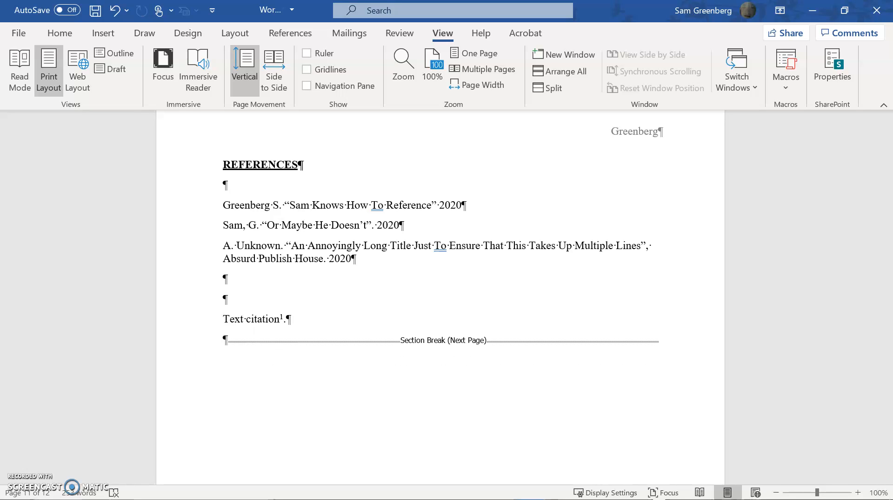
pyautogui.click(296, 29)
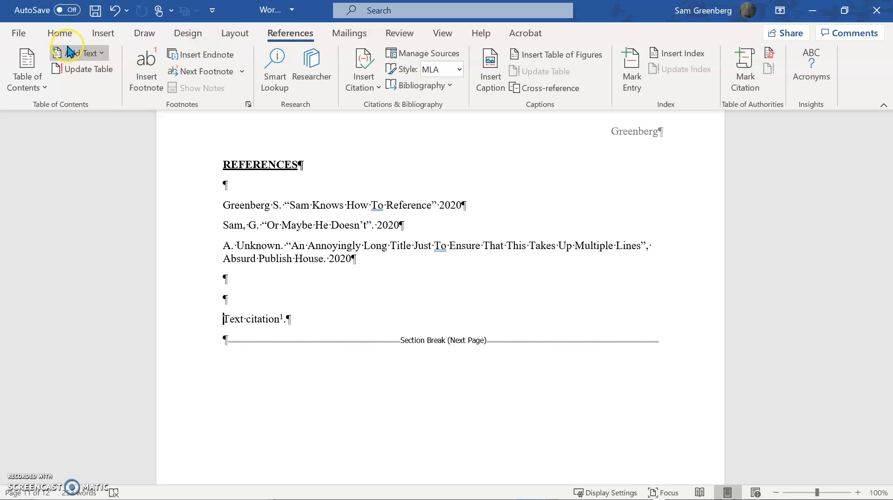
pyautogui.click(59, 34)
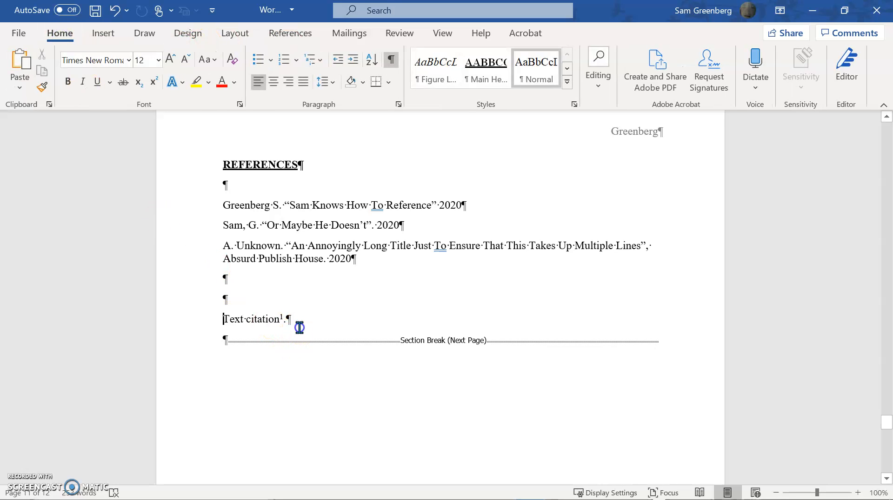
pyautogui.moveTo(285, 321); pyautogui.dragTo(223, 319)
pyautogui.press('BackSpace')
pyautogui.press('BackSpace')
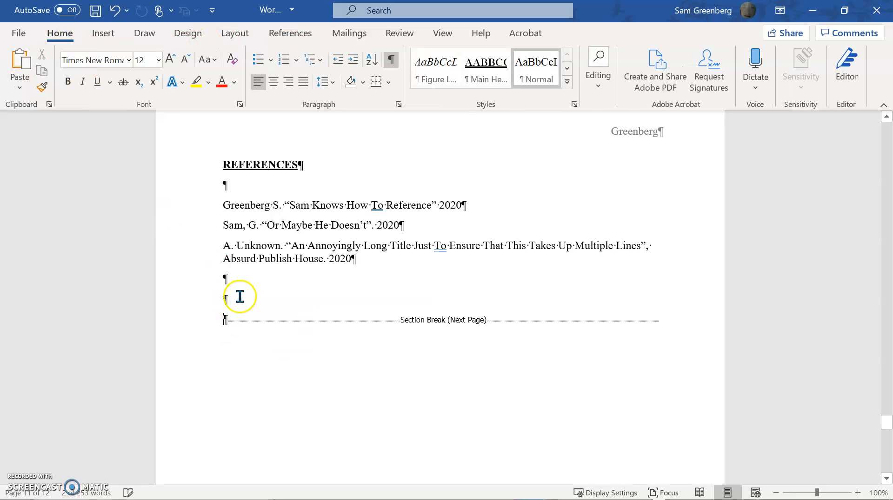
# Apply a 0.5" hanging indent to the three entries in the reference list.
pyautogui.moveTo(226, 203); pyautogui.dragTo(353, 275)
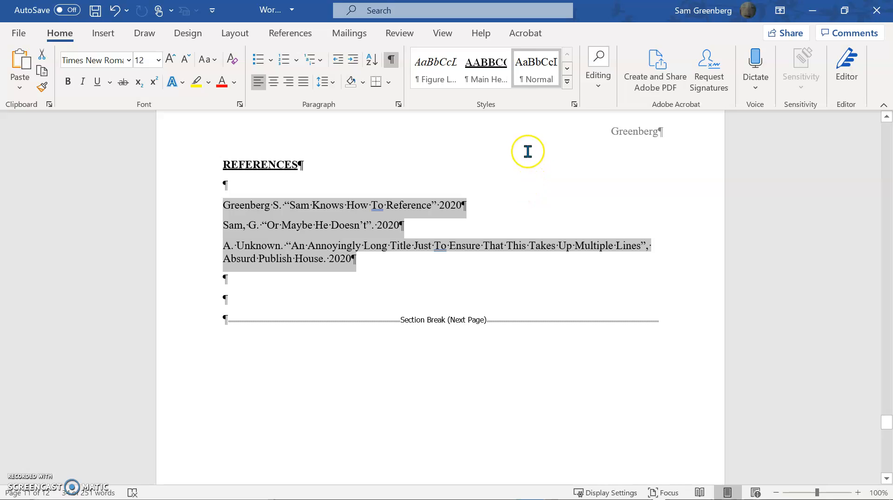
pyautogui.click(321, 84)
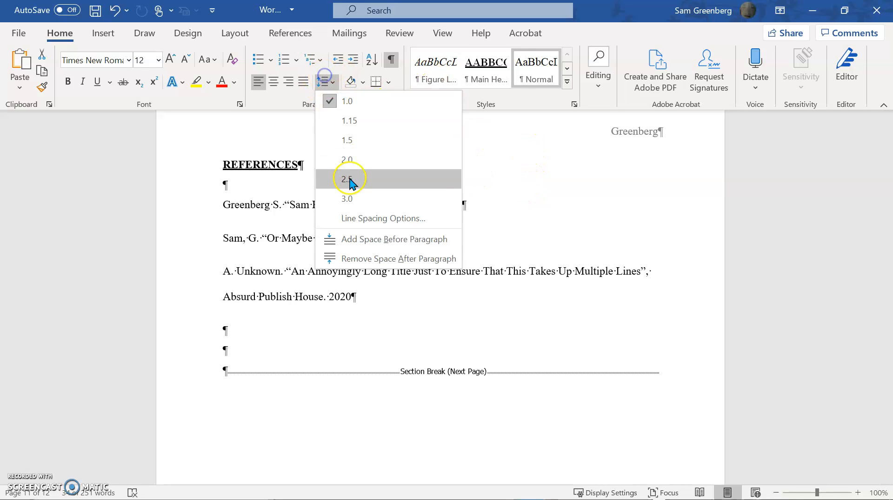
pyautogui.click(353, 218)
pyautogui.click(563, 193)
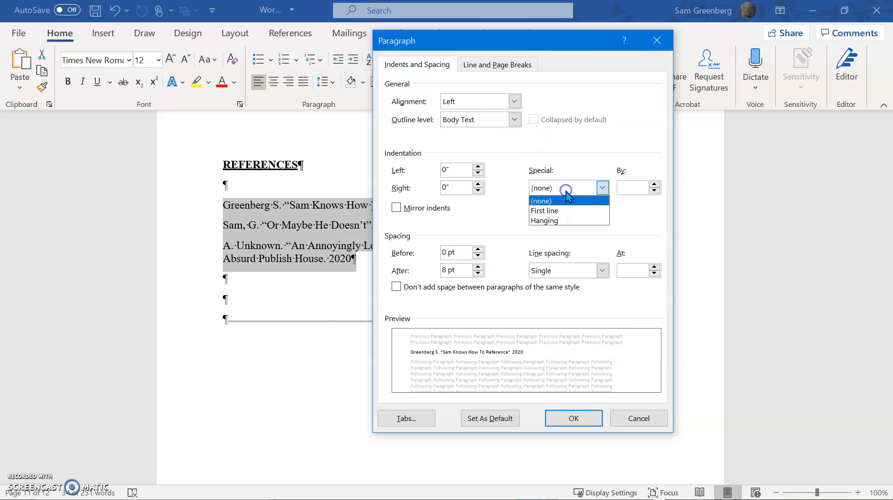
pyautogui.click(559, 212)
pyautogui.click(563, 188)
pyautogui.click(558, 220)
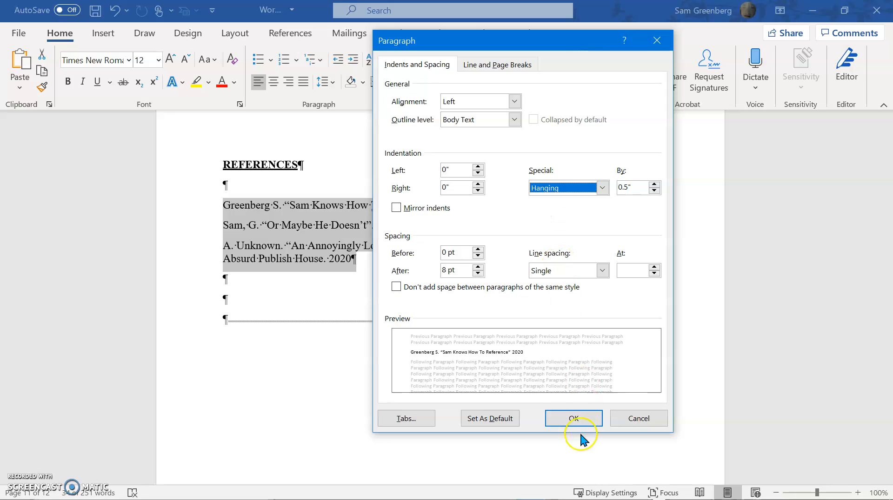
pyautogui.click(573, 418)
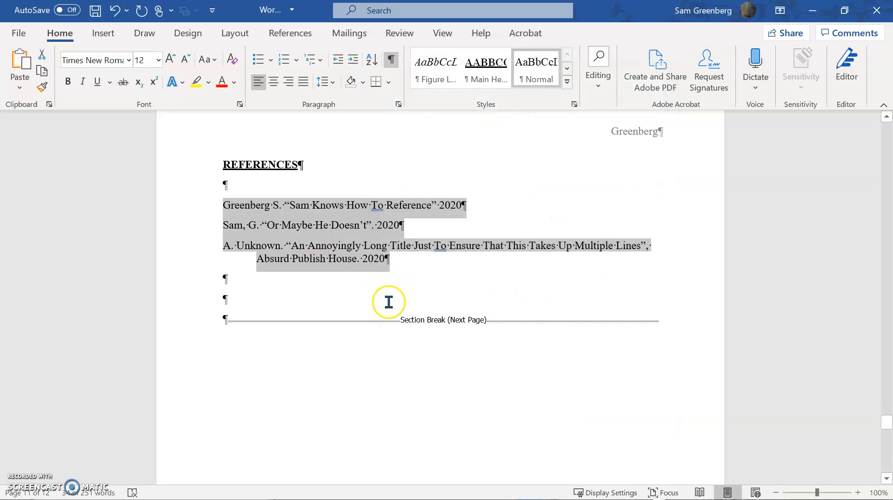
pyautogui.click(423, 279)
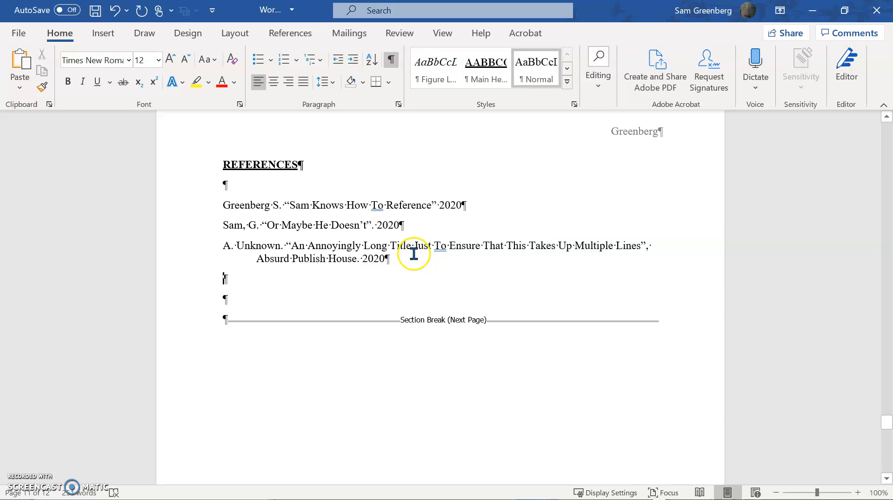
# Go back to the MAIN BODY section and place the cursor in the empty paragraph below the Figure 1: Scatter Plot caption.
pyautogui.scroll(4, 413, 253)
pyautogui.scroll(16, 413, 254)
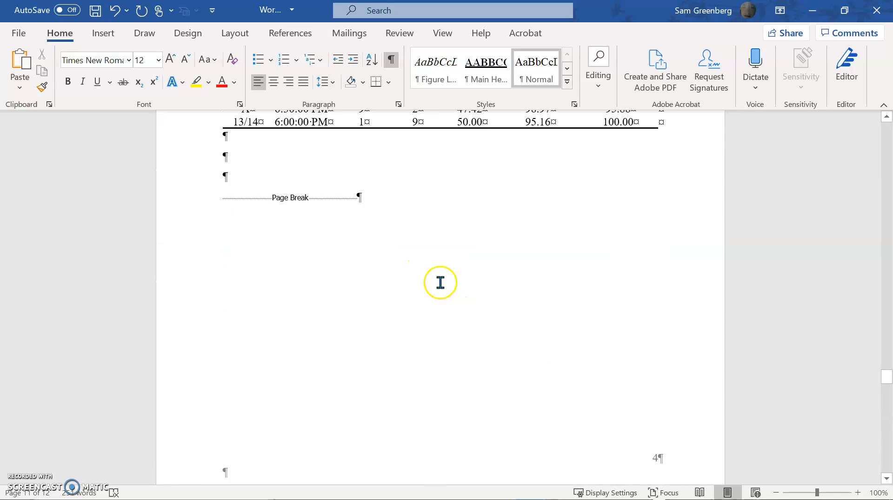
pyautogui.scroll(16, 440, 281)
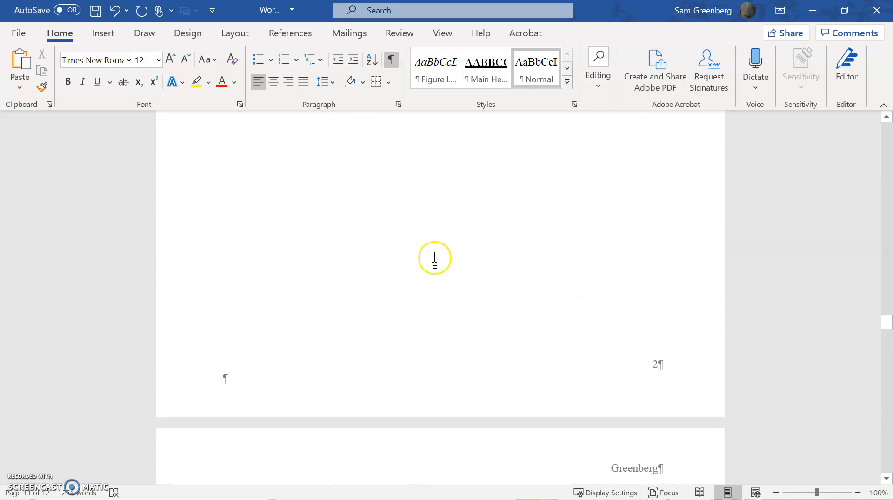
pyautogui.scroll(10, 433, 255)
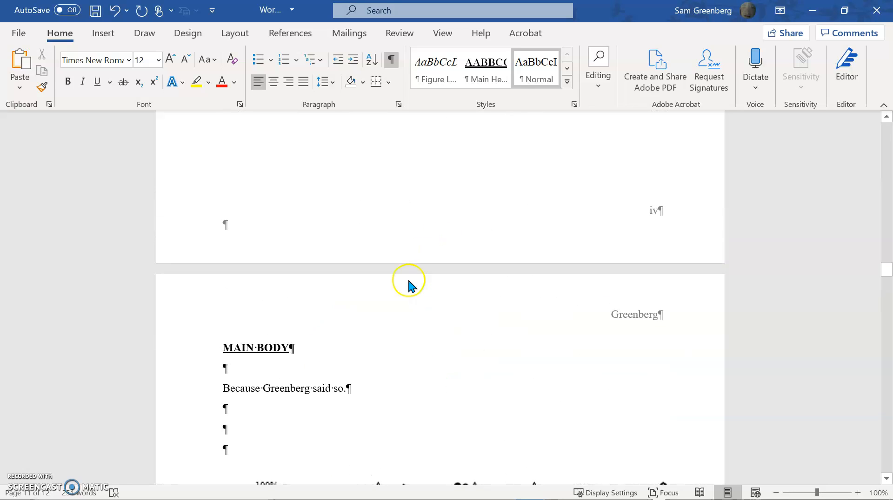
pyautogui.scroll(-8, 273, 381)
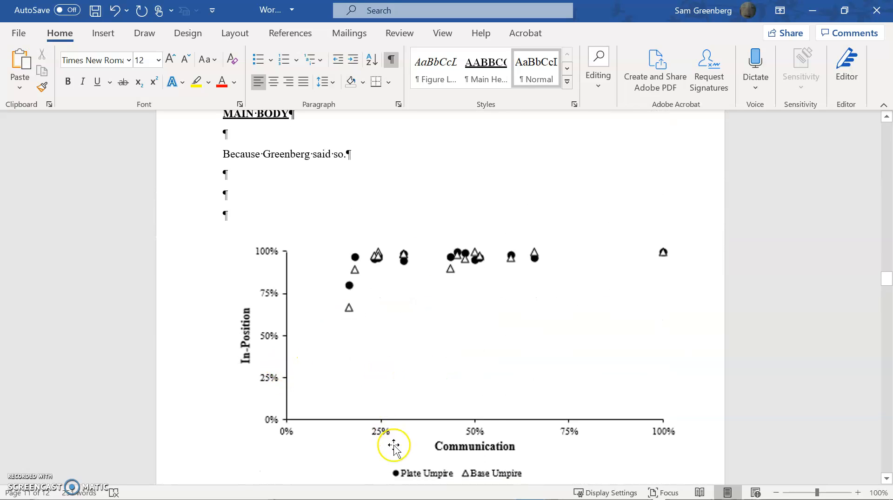
pyautogui.scroll(5, 363, 288)
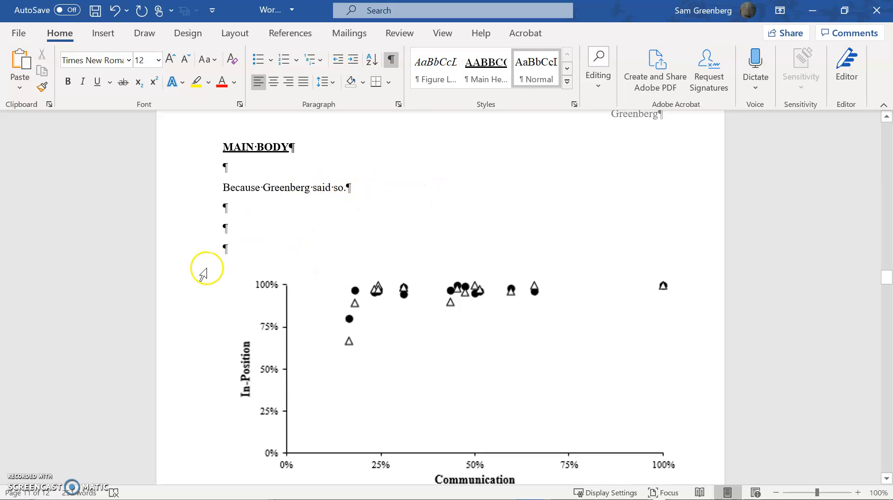
pyautogui.scroll(-1, 328, 266)
pyautogui.scroll(-7, 328, 266)
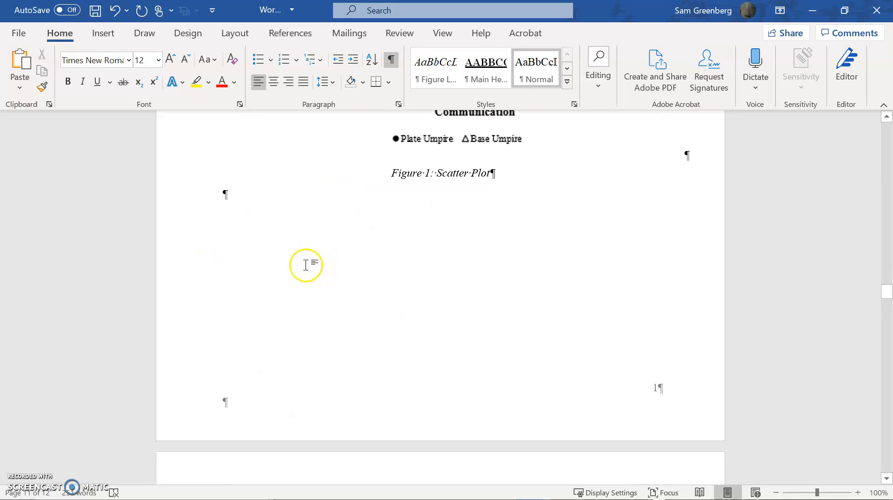
pyautogui.click(257, 209)
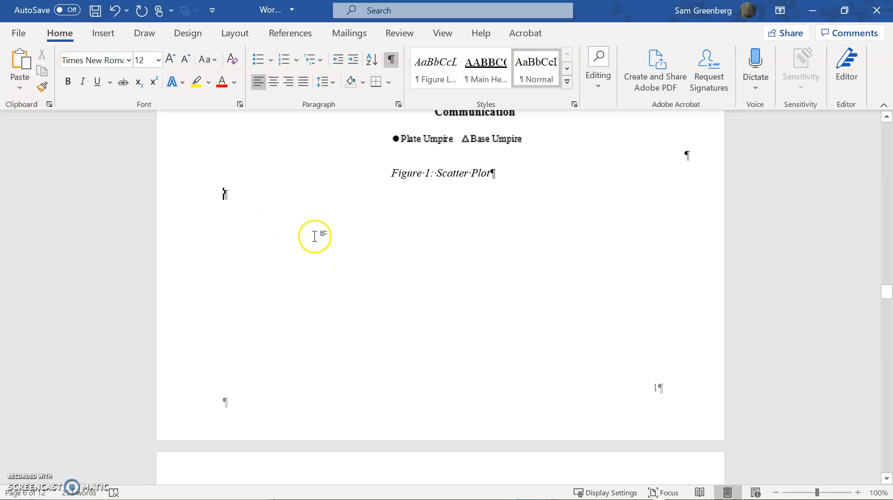
# Try a superscript 1 at the end of the Figure 1: Scatter Plot caption and remove it again.
pyautogui.click(492, 174)
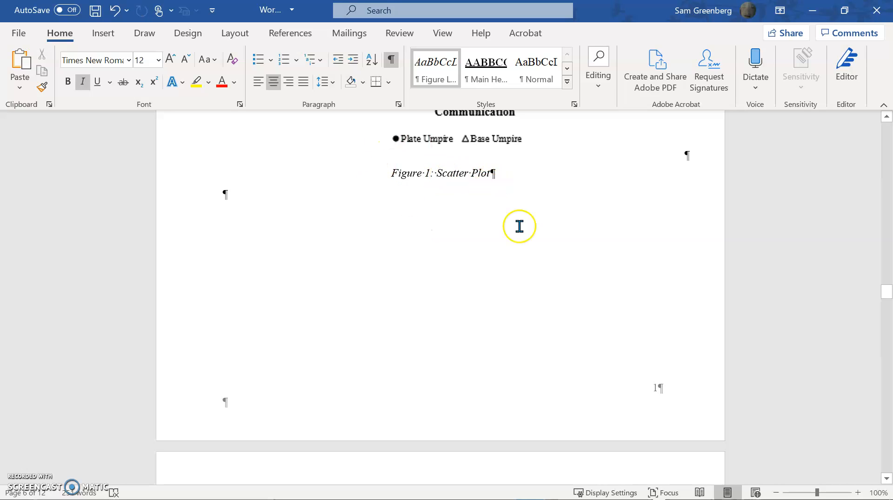
pyautogui.write('1')
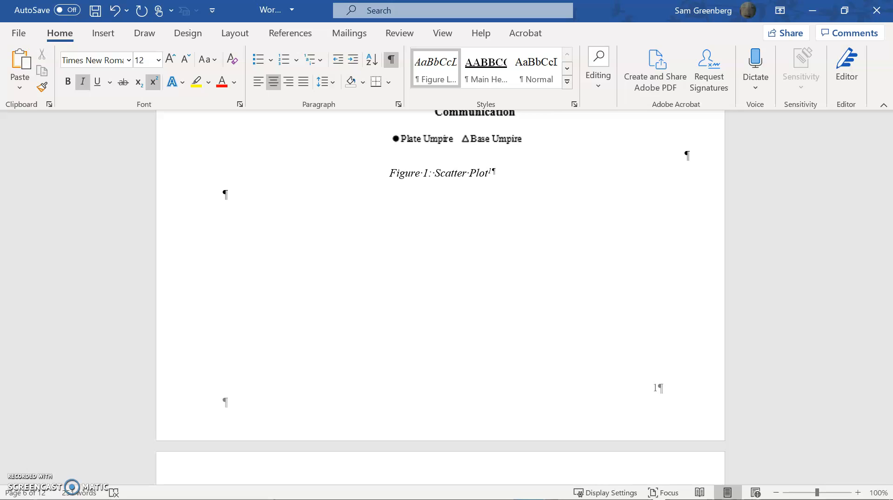
pyautogui.press('BackSpace')
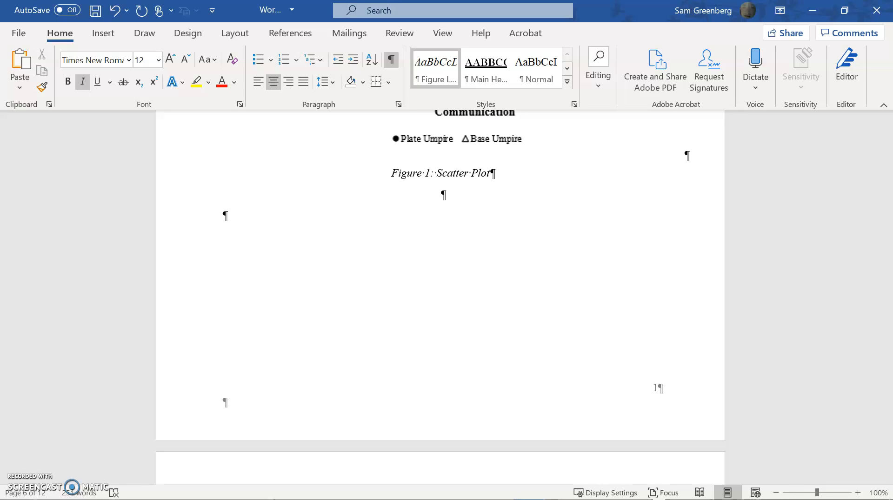
# Insert a Reference-label caption number with the label excluded, in a new Normal-style paragraph below the Figure 1 caption.
pyautogui.click(535, 77)
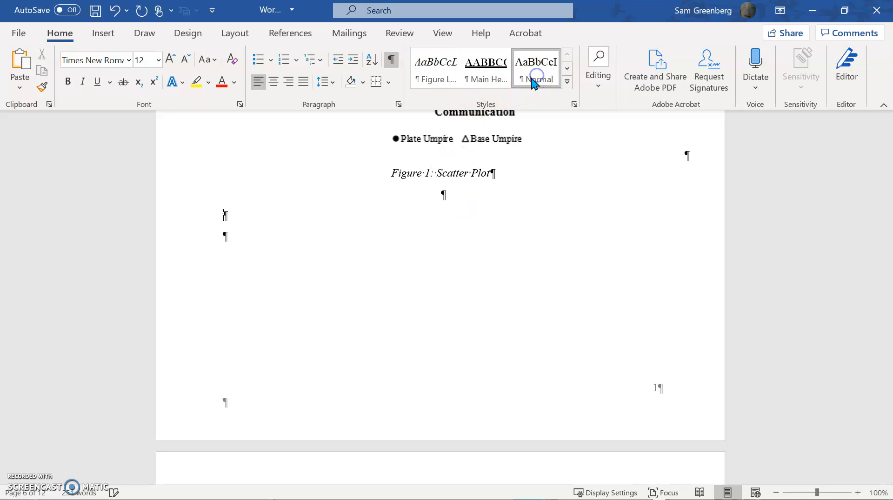
pyautogui.click(99, 33)
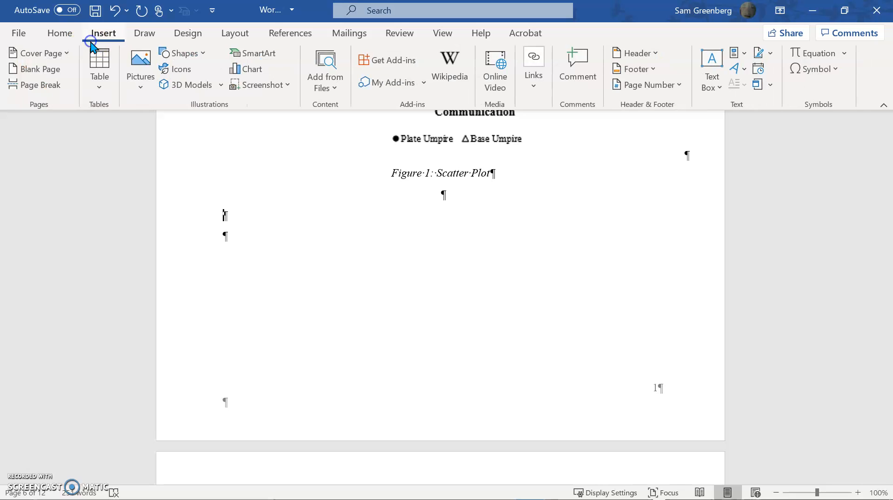
pyautogui.click(289, 33)
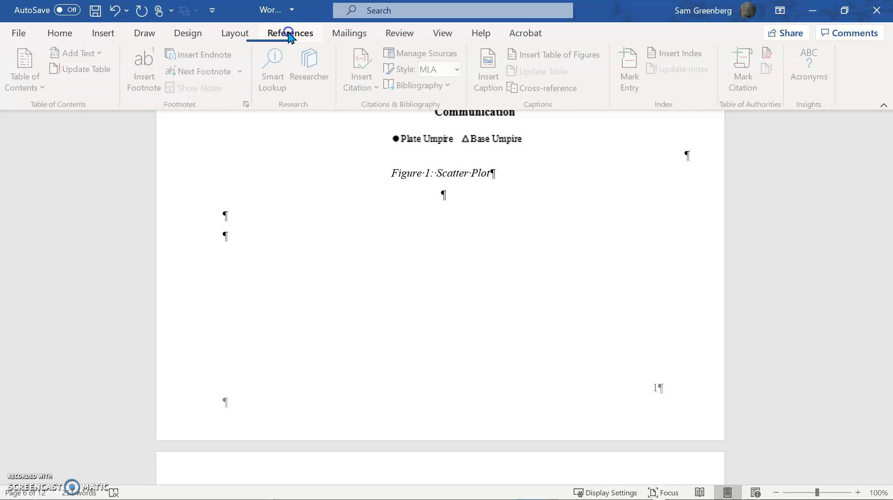
pyautogui.click(503, 74)
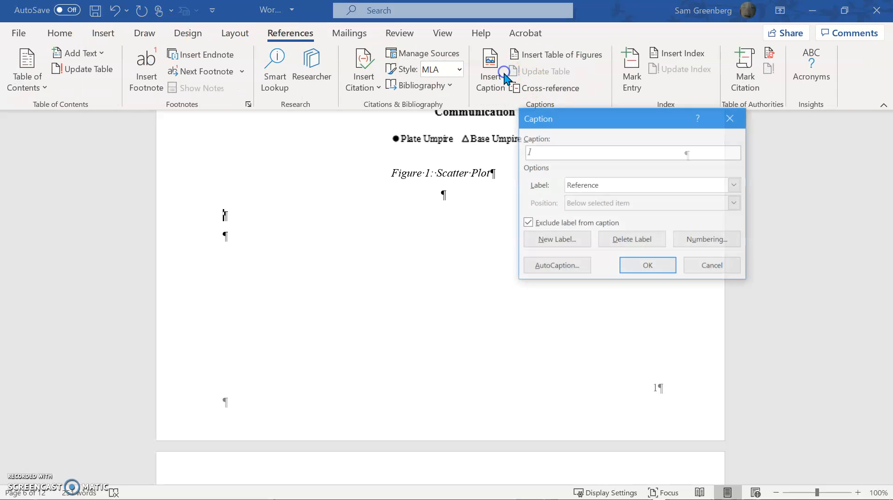
pyautogui.click(594, 188)
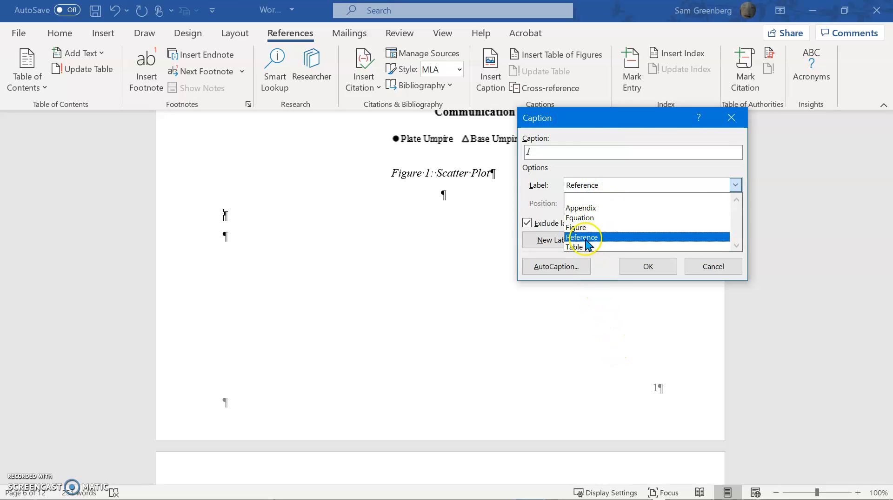
pyautogui.click(583, 238)
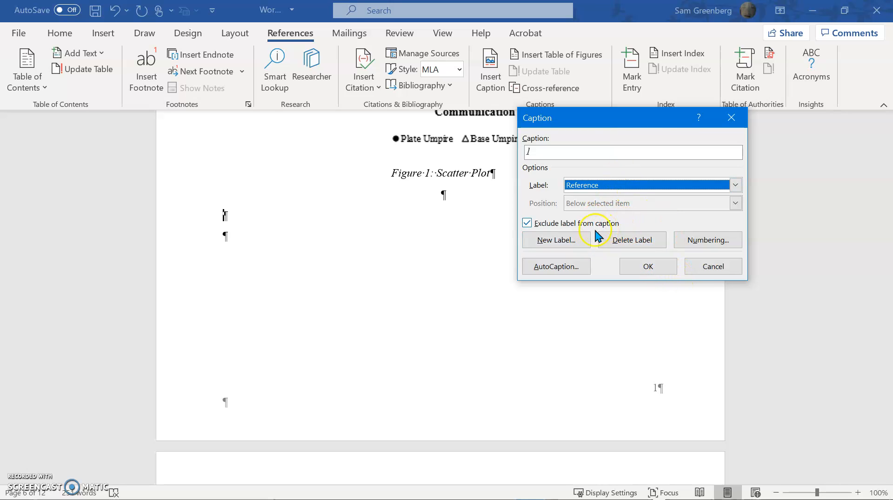
pyautogui.click(575, 224)
pyautogui.click(576, 224)
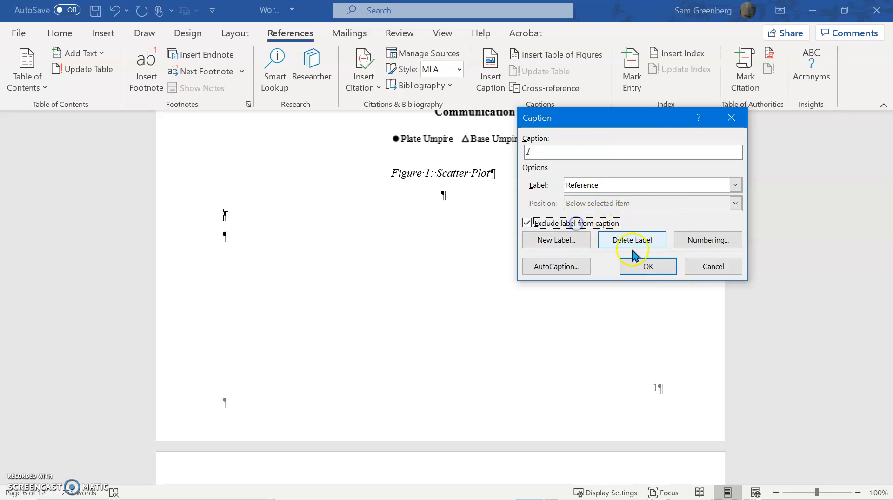
pyautogui.click(648, 268)
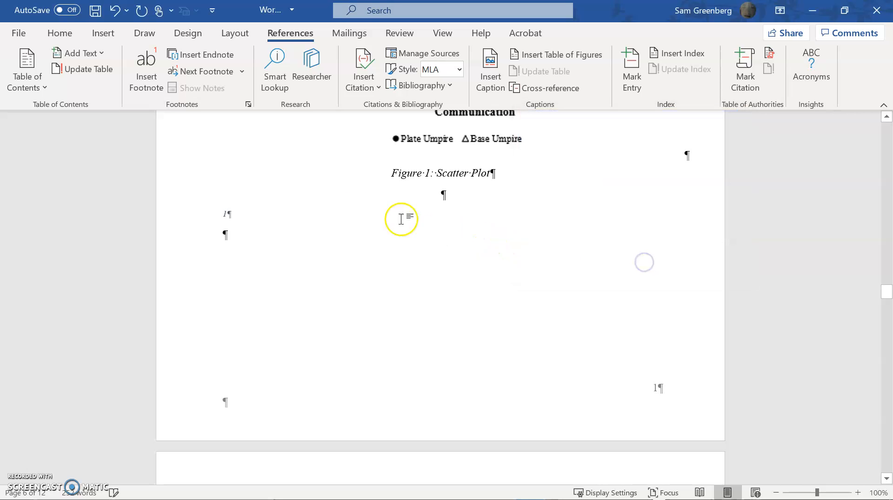
# Apply the Normal style to the inserted reference number and format it as superscript.
pyautogui.press('BackSpace')
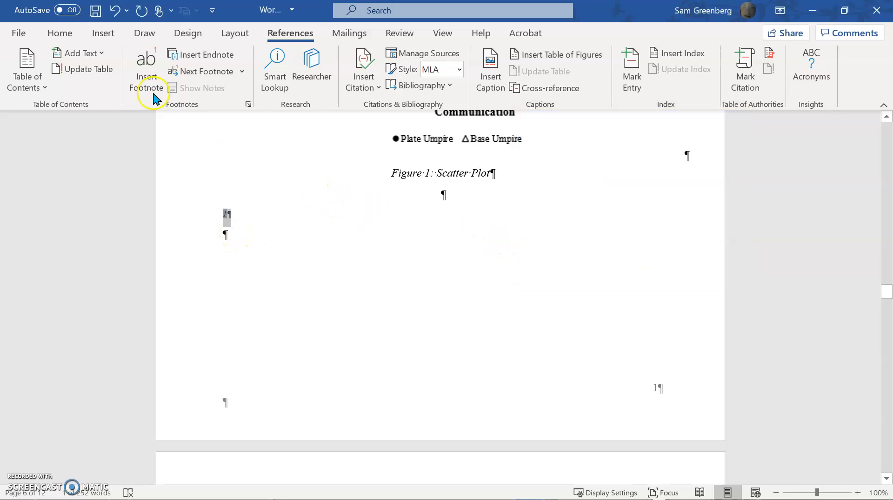
pyautogui.click(60, 33)
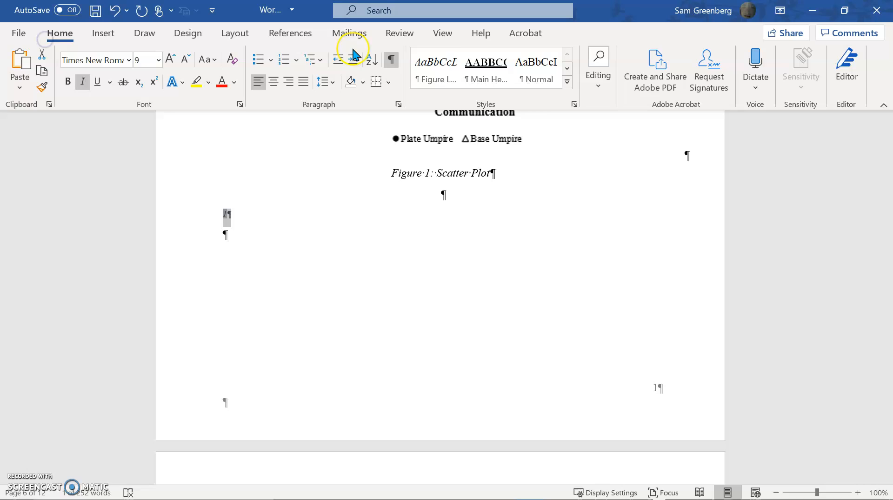
pyautogui.click(528, 80)
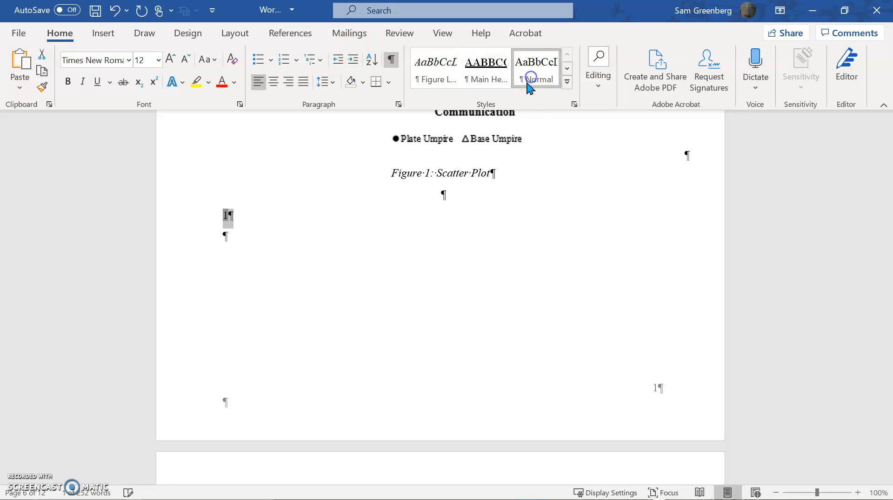
pyautogui.click(229, 216)
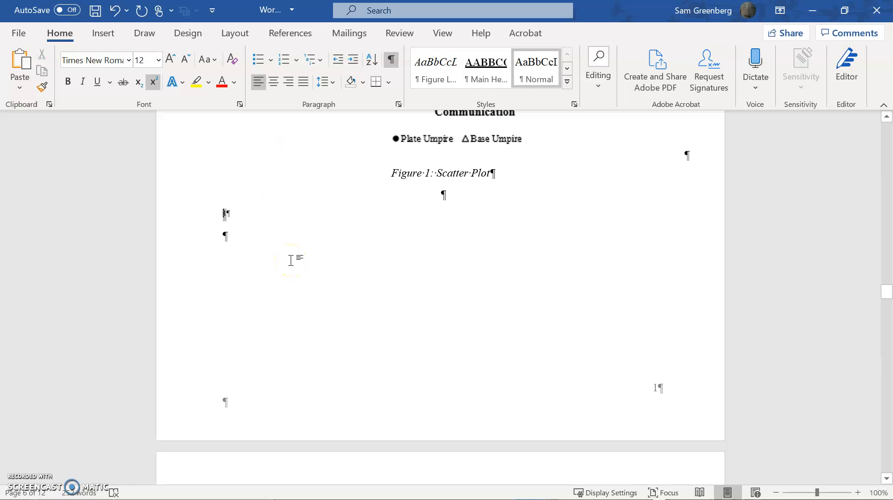
# Split the document window into two panes with the reference number shown in the upper one.
pyautogui.click(446, 35)
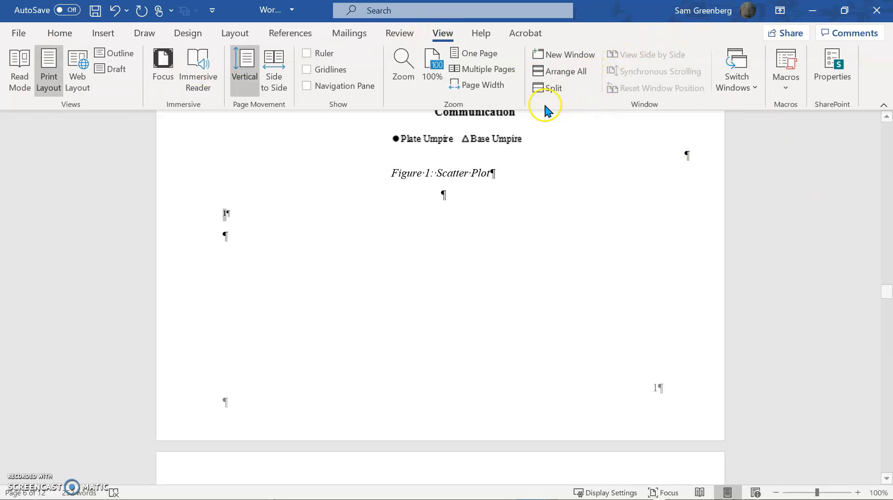
pyautogui.click(548, 88)
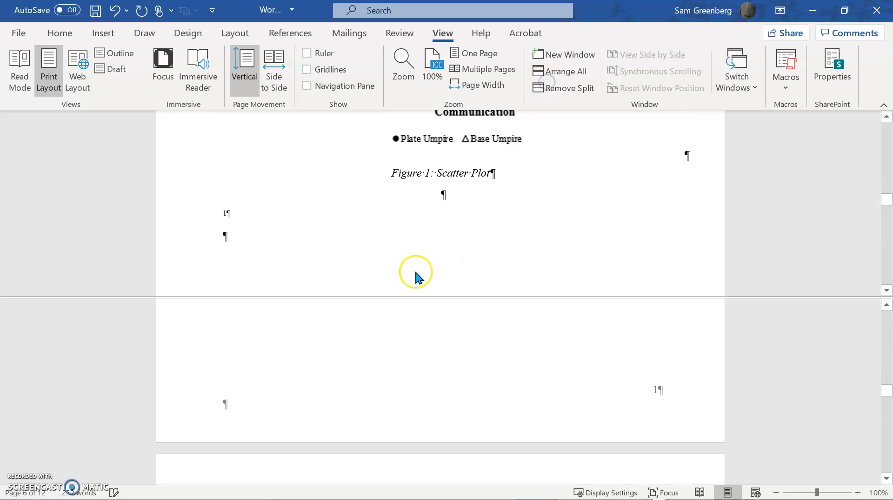
# Insert a cross-reference to Reference caption 1, using only label and number, before the first entry under REFERENCES.
pyautogui.scroll(-10, 462, 373)
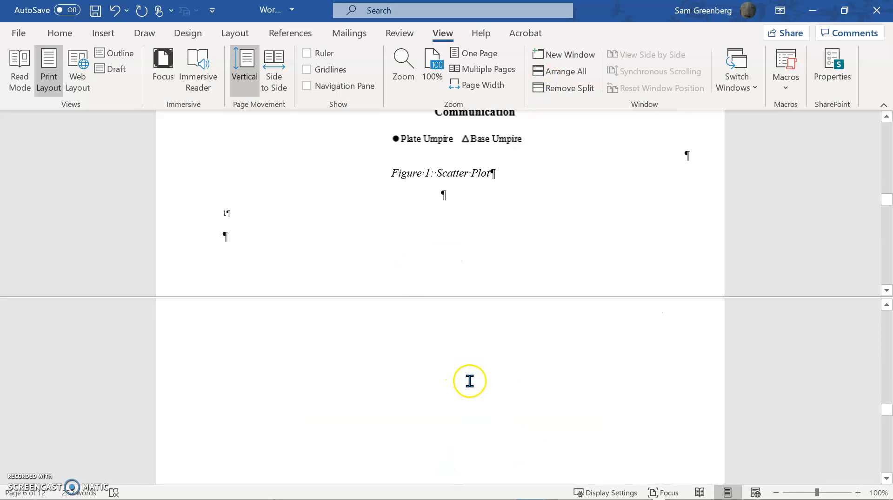
pyautogui.scroll(-10, 475, 402)
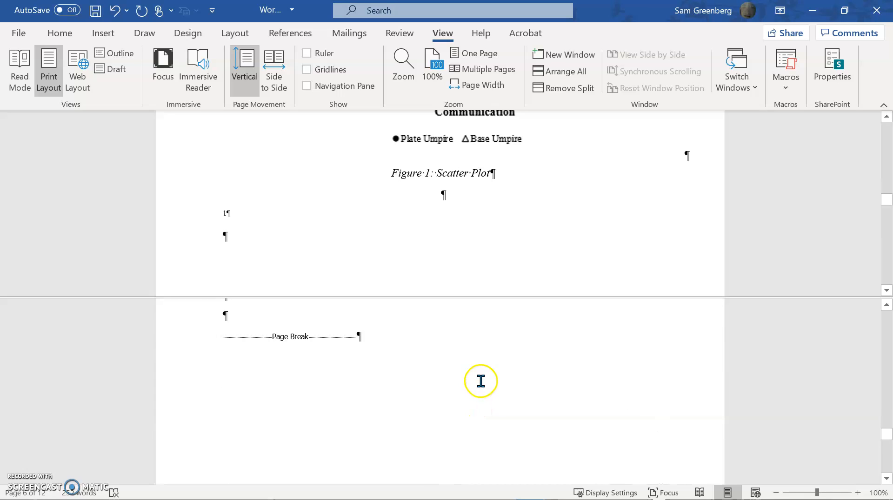
pyautogui.scroll(3, 484, 381)
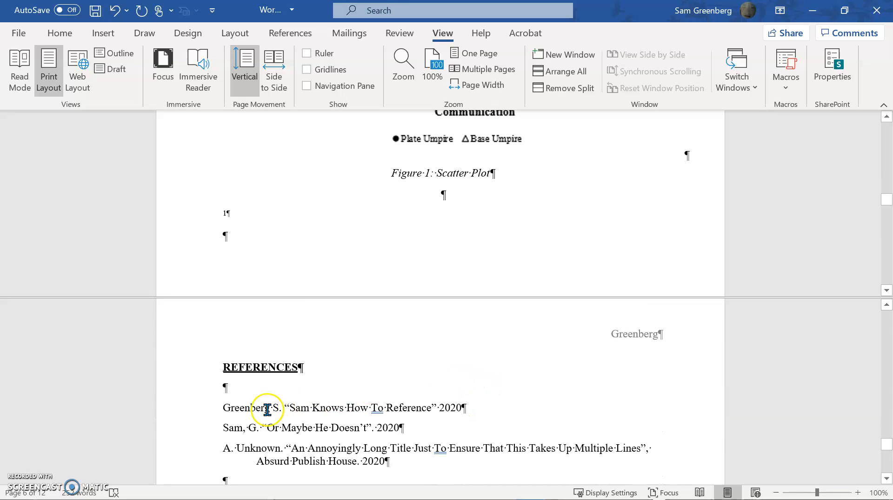
pyautogui.click(222, 407)
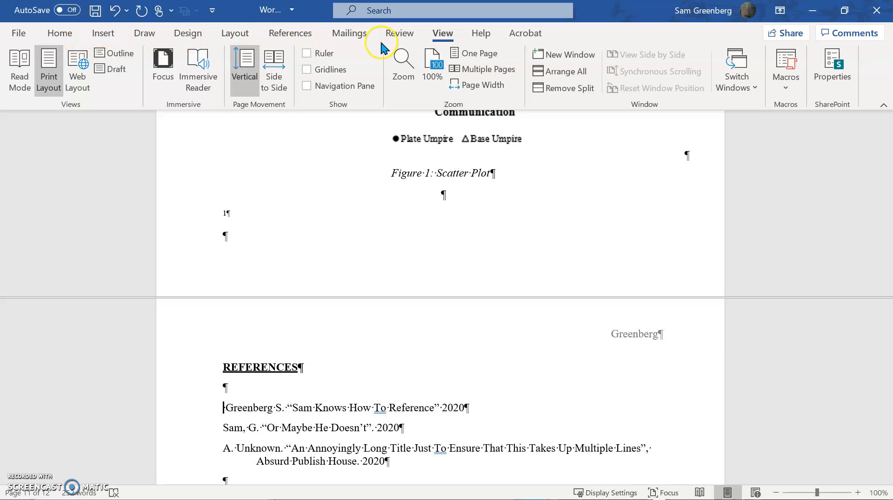
pyautogui.click(290, 33)
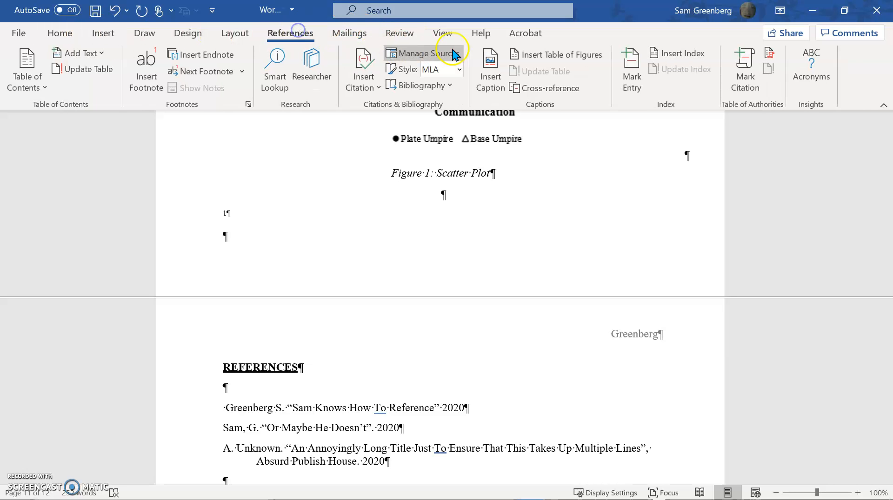
pyautogui.click(551, 88)
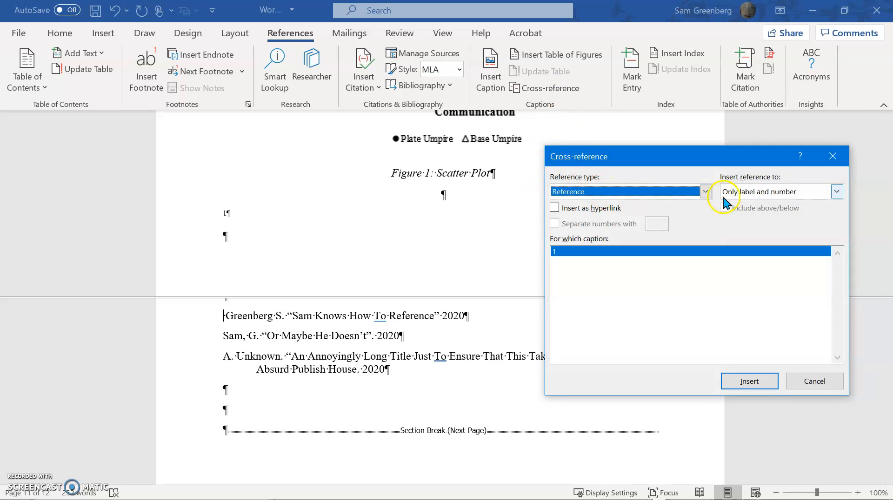
pyautogui.click(761, 382)
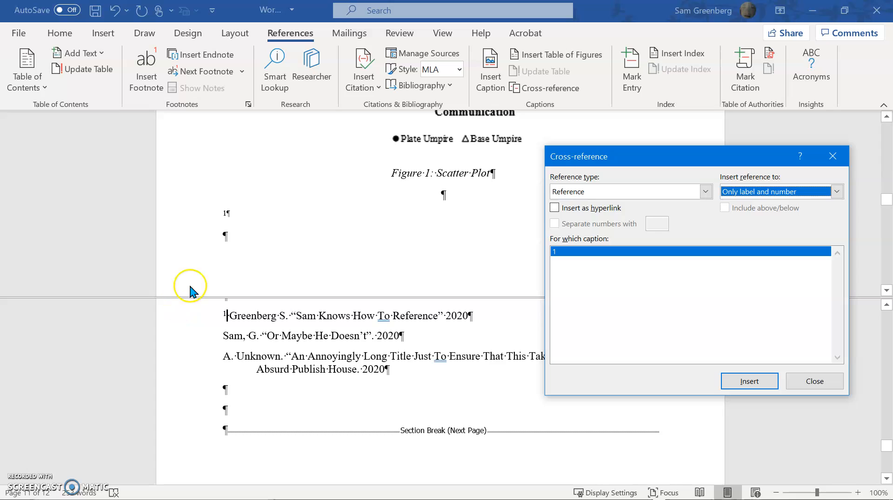
# Move the superscript reference number to the end of the Figure 1: Scatter Plot caption and remove the emptied paragraph below it.
pyautogui.click(226, 214)
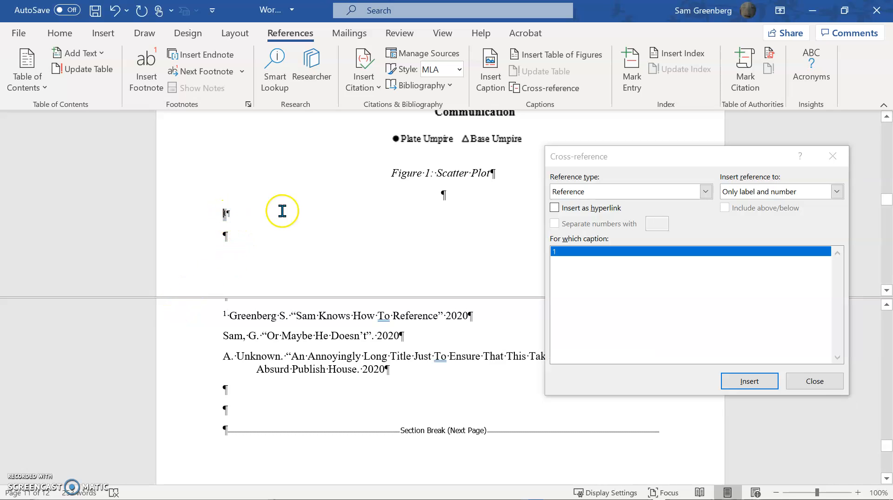
pyautogui.click(489, 170)
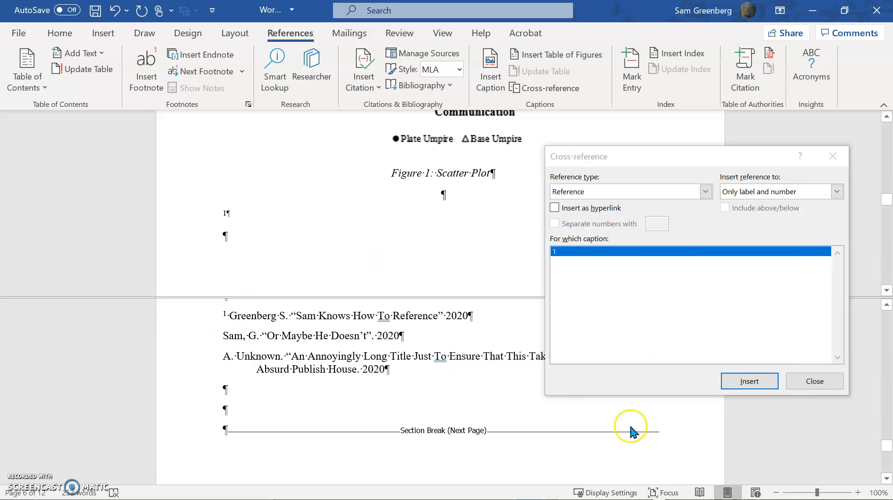
pyautogui.click(792, 385)
pyautogui.click(836, 379)
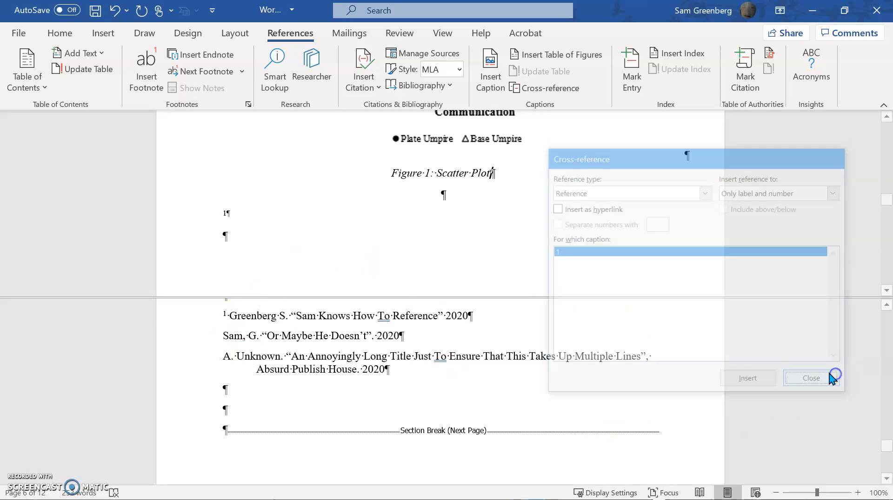
pyautogui.click(240, 206)
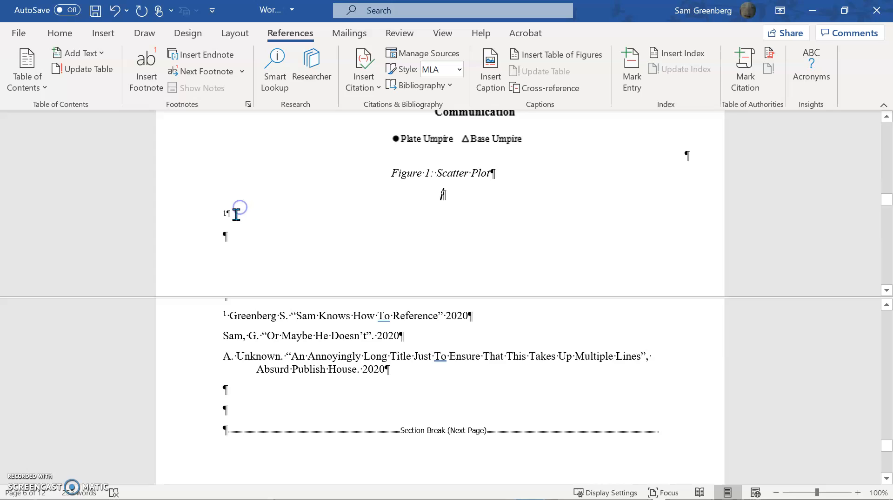
pyautogui.press('BackSpace')
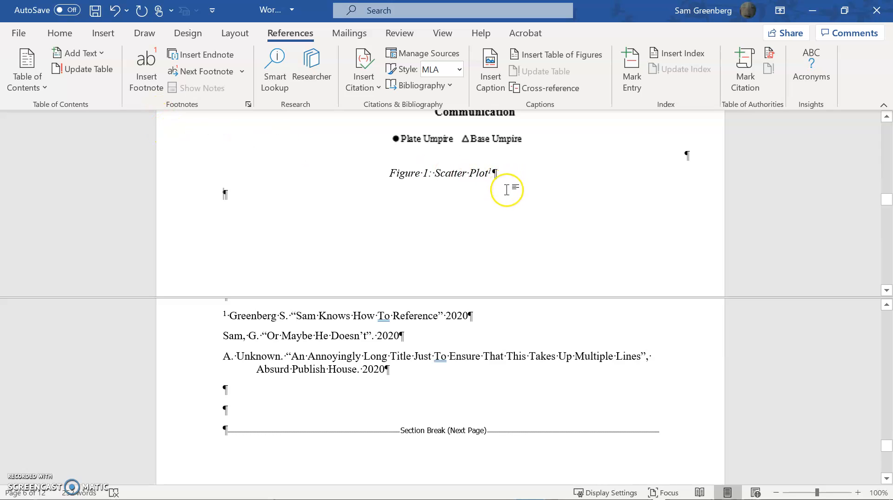
# Update all fields in the document, choosing to update the entire table for each table prompt.
pyautogui.hotkey('ctrl', 'a')
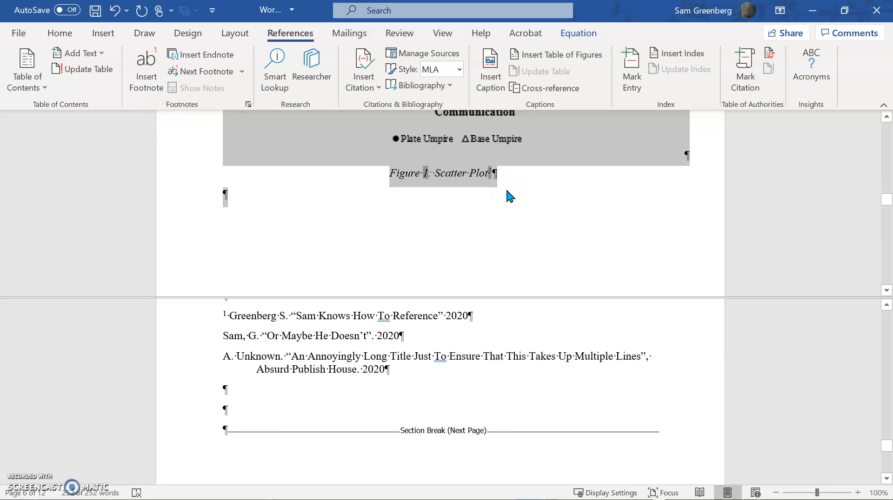
pyautogui.press('F9')
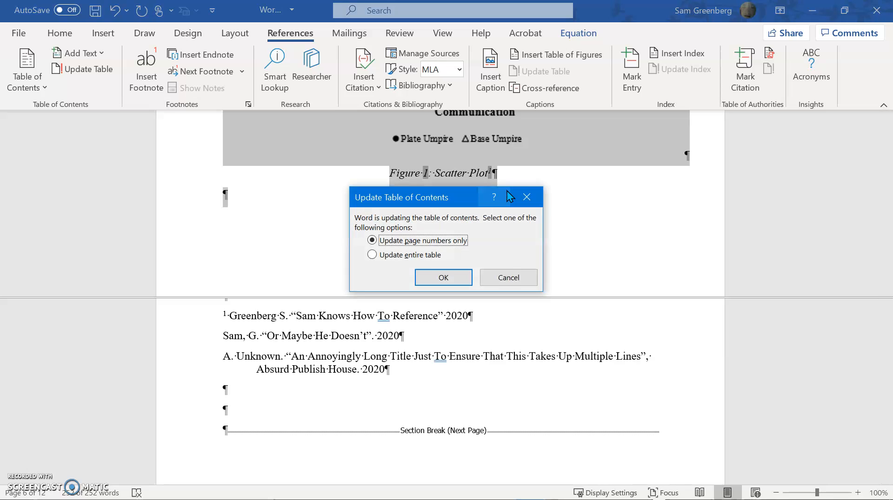
pyautogui.click(413, 254)
pyautogui.click(433, 270)
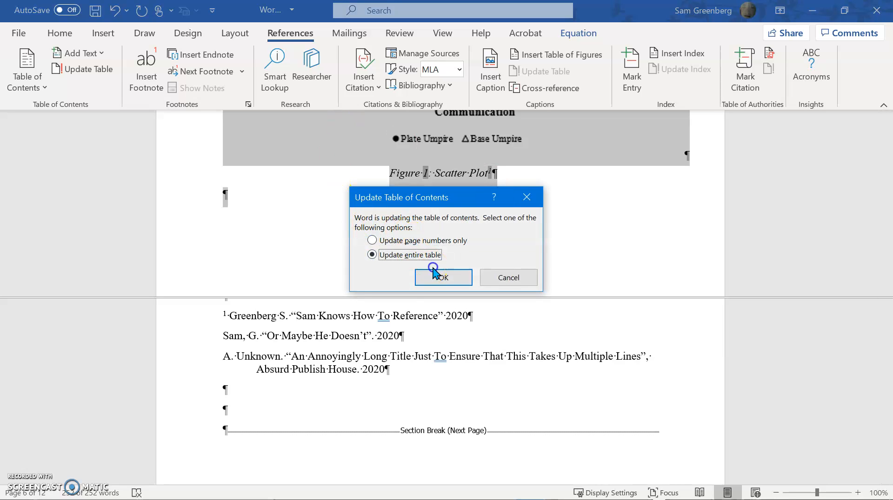
pyautogui.click(419, 252)
pyautogui.click(432, 275)
pyautogui.click(419, 255)
pyautogui.click(431, 273)
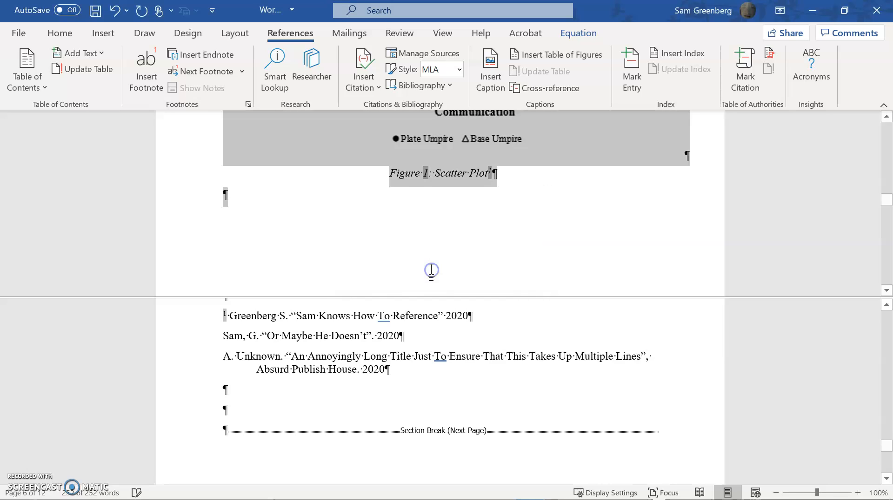
# Move the superscript cross-reference number from the first REFERENCES entry to the start of the second entry.
pyautogui.click(251, 316)
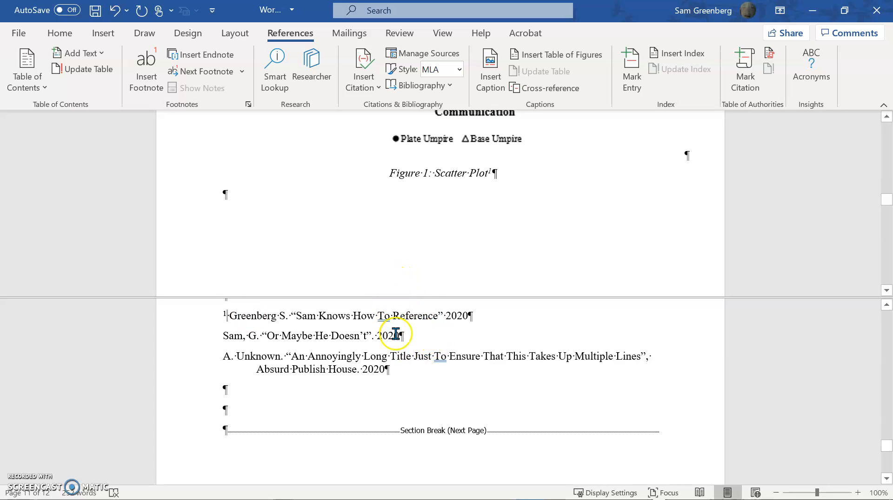
pyautogui.scroll(1, 408, 255)
pyautogui.scroll(10, 409, 252)
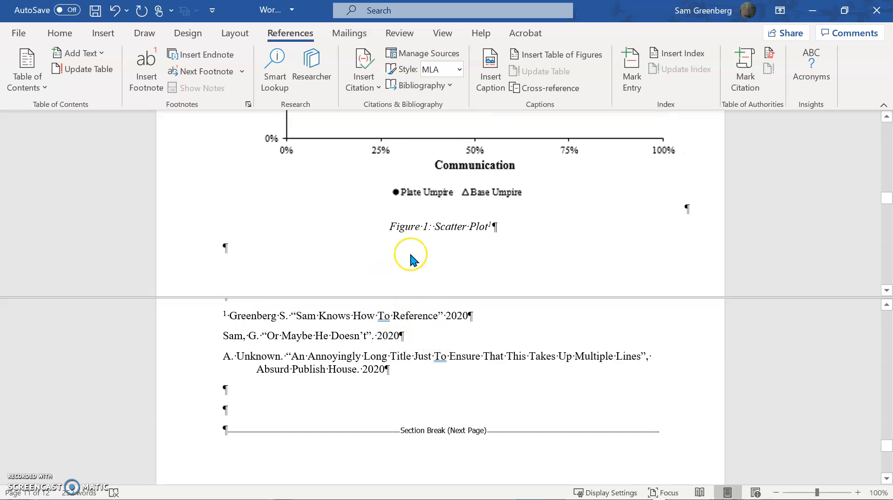
pyautogui.click(350, 258)
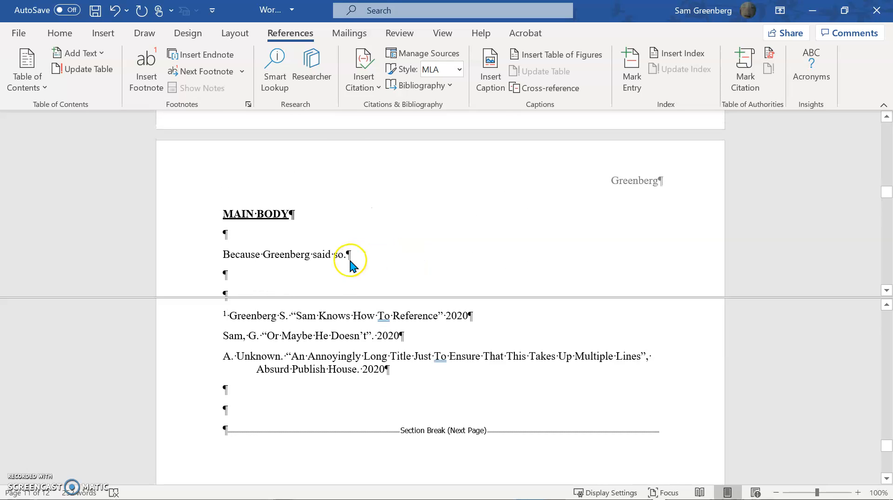
pyautogui.hotkey('ctrl', 'a')
pyautogui.click(371, 263)
pyautogui.scroll(-10, 333, 285)
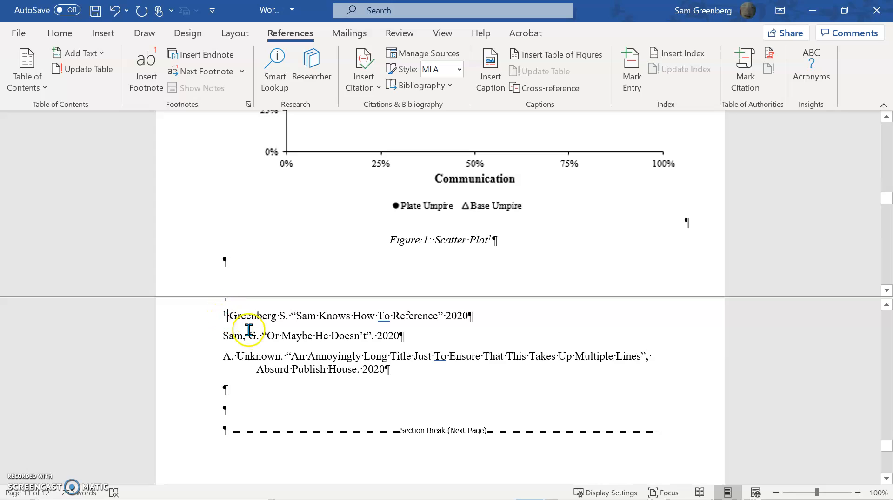
pyautogui.press('Delete')
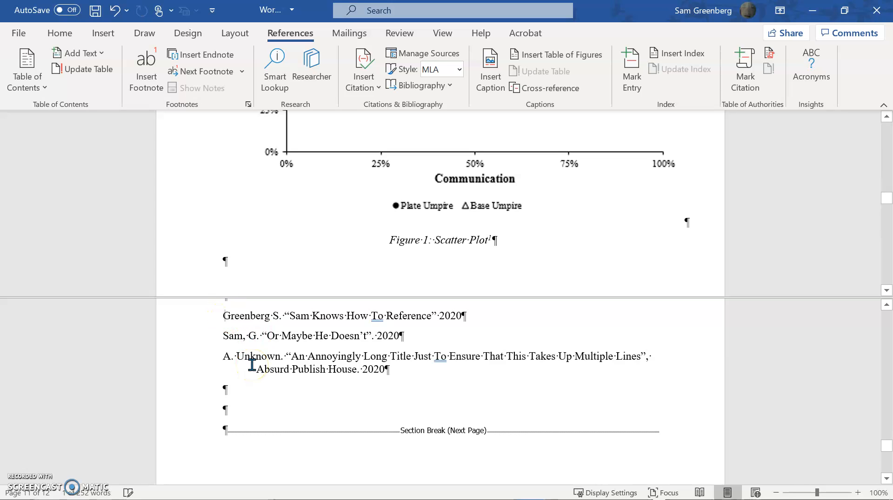
pyautogui.press('Down')
pyautogui.write('1')
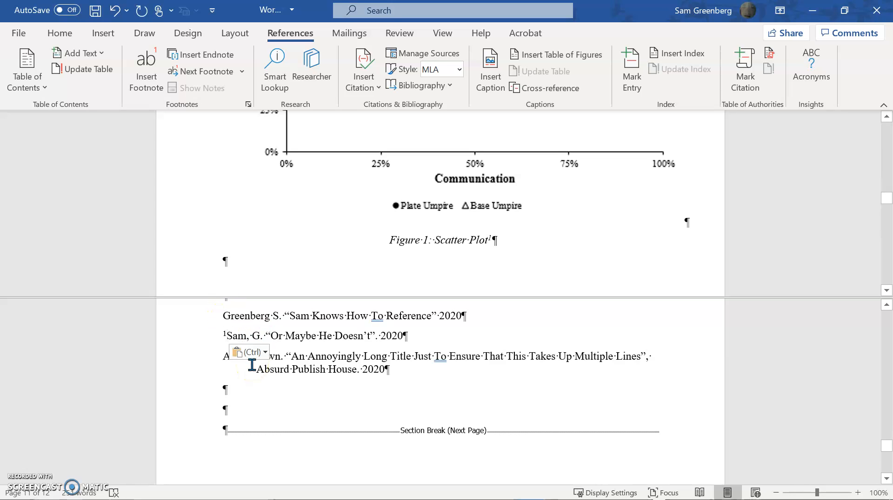
# Insert a Reference caption number with the label excluded before the period of the sentence under MAIN BODY.
pyautogui.scroll(10, 293, 224)
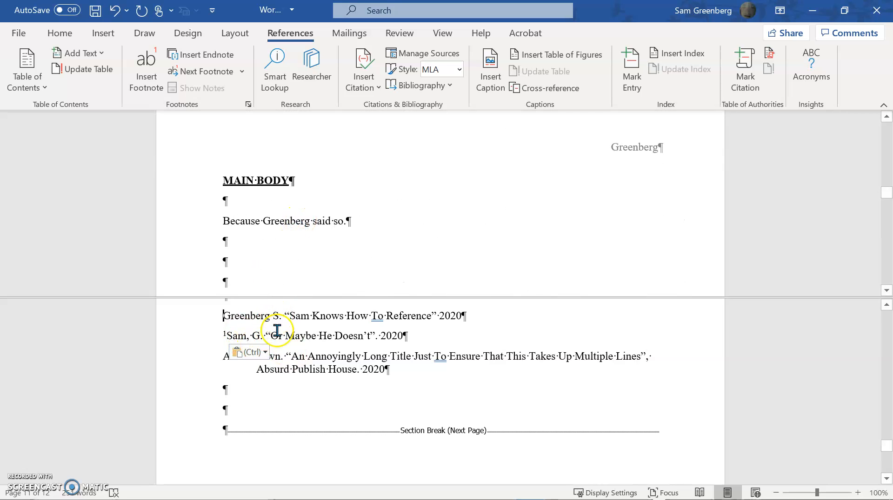
pyautogui.click(348, 225)
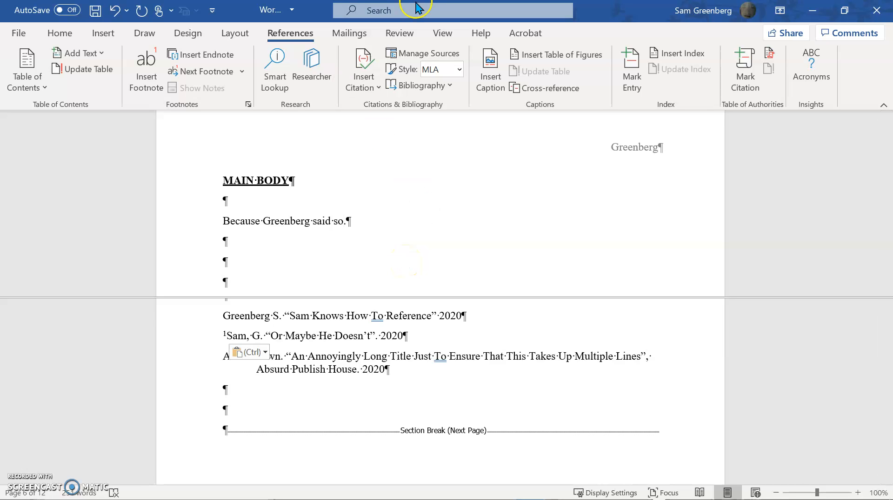
pyautogui.click(491, 88)
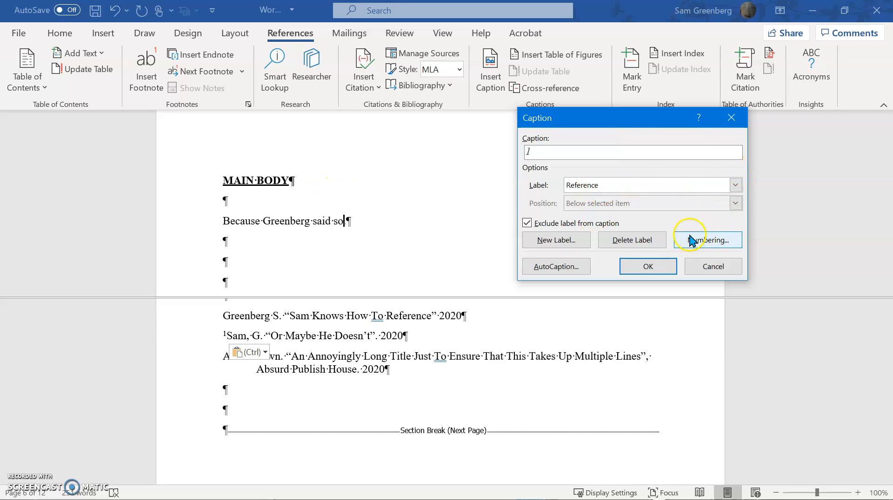
pyautogui.click(663, 268)
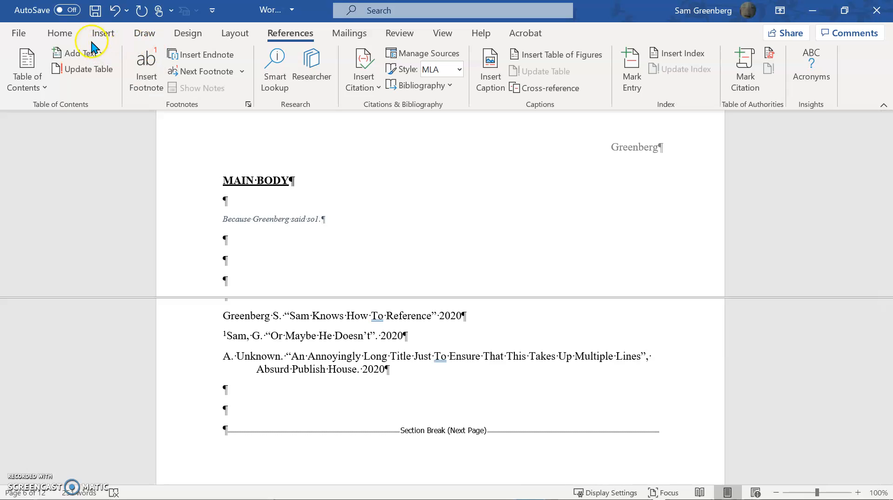
# Restore the MAIN BODY sentence to the Normal style and format its reference number as superscript.
pyautogui.click(59, 33)
pyautogui.click(535, 69)
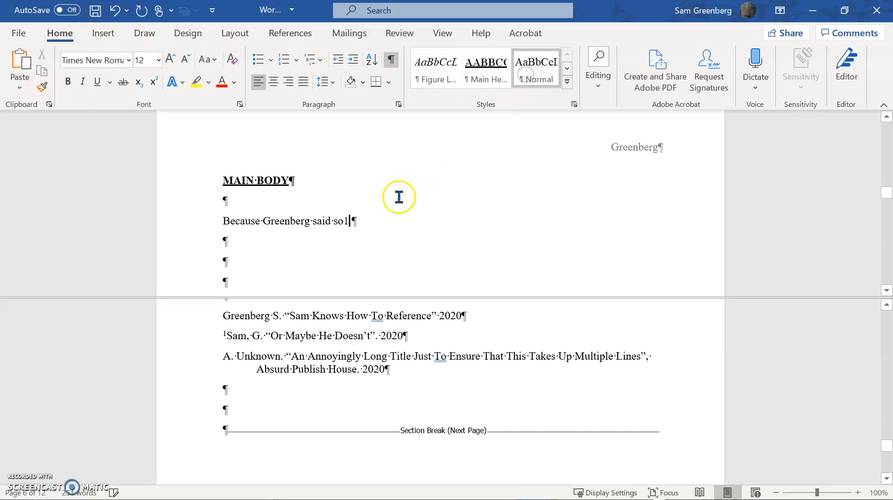
pyautogui.click(344, 223)
pyautogui.press('BackSpace')
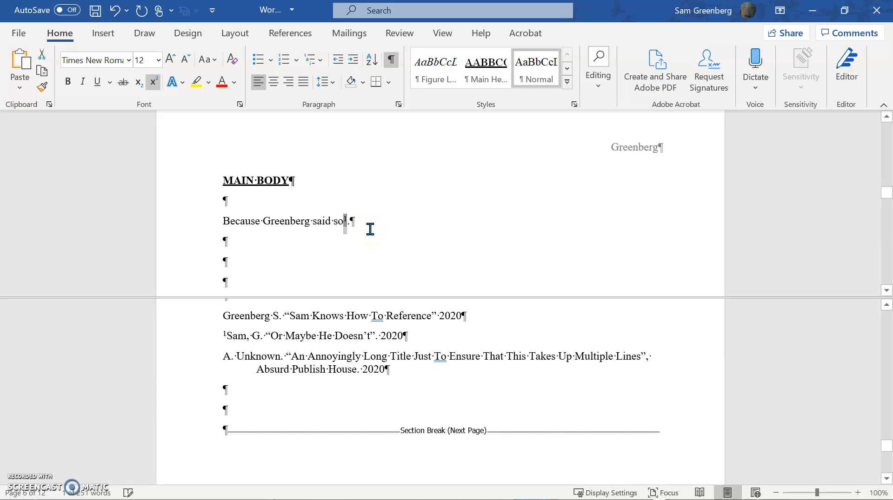
# Insert a label-and-number cross-reference to the MAIN BODY sentence's Reference caption before the first REFERENCES entry, followed by a space.
pyautogui.click(226, 310)
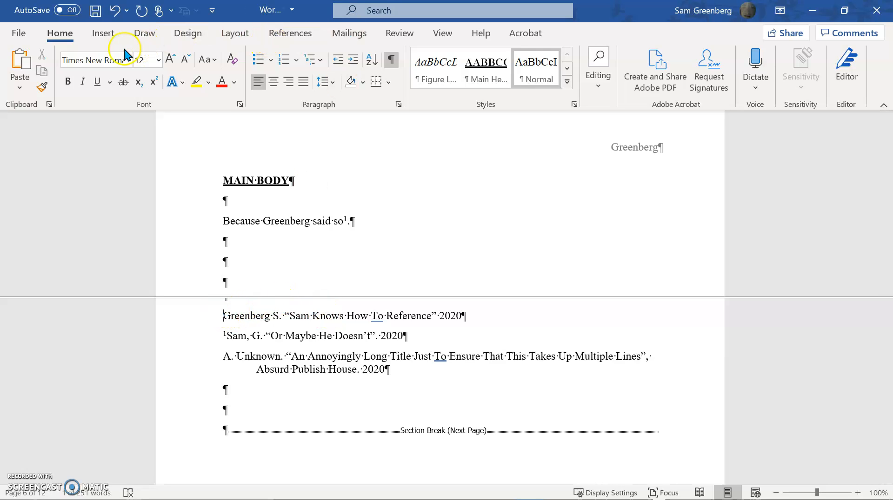
pyautogui.click(371, 33)
pyautogui.click(288, 33)
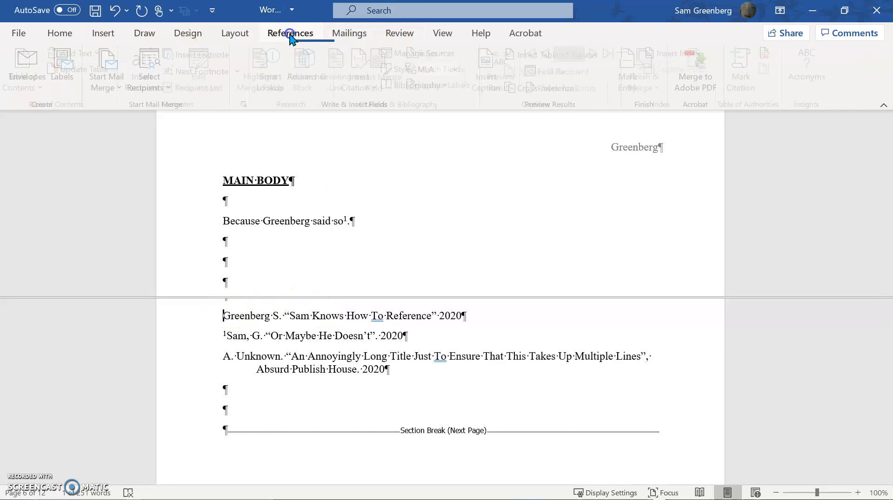
pyautogui.click(544, 89)
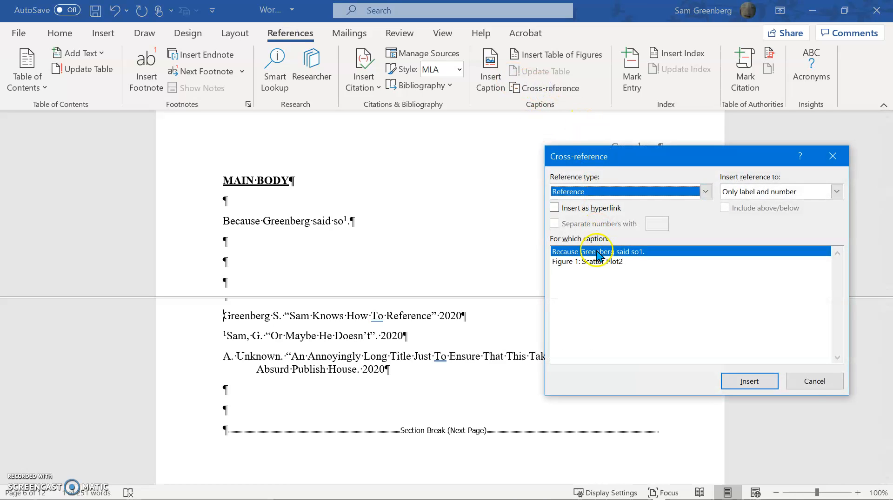
pyautogui.click(607, 253)
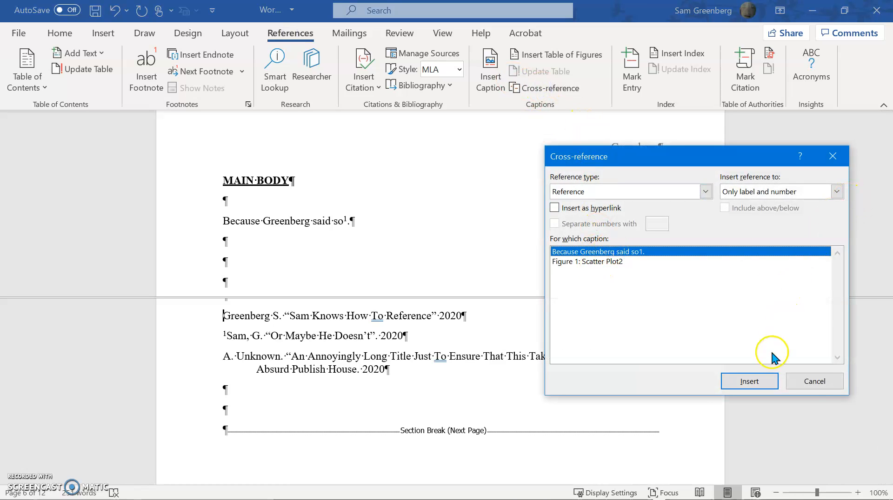
pyautogui.click(762, 379)
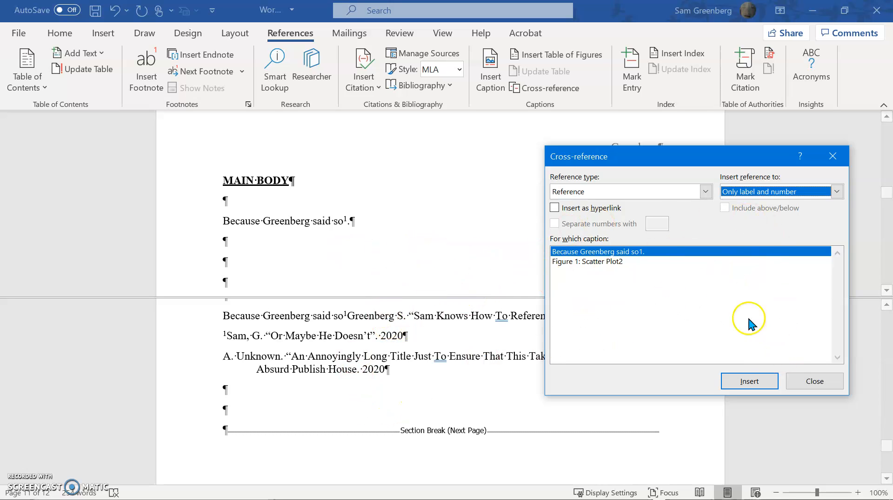
pyautogui.click(827, 381)
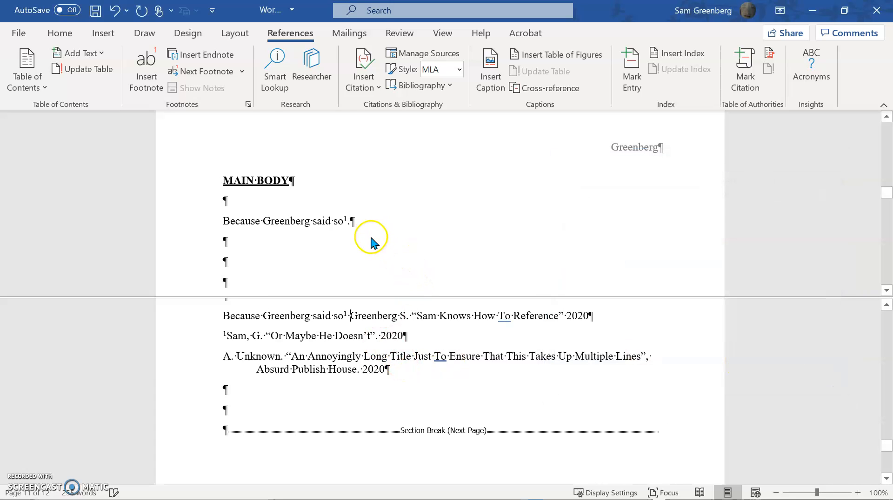
# Select the superscript number in the MAIN BODY sentence, sort the bookmark list by name and toggle the hidden bookmarks option.
pyautogui.click(354, 224)
pyautogui.press('BackSpace')
pyautogui.write('.')
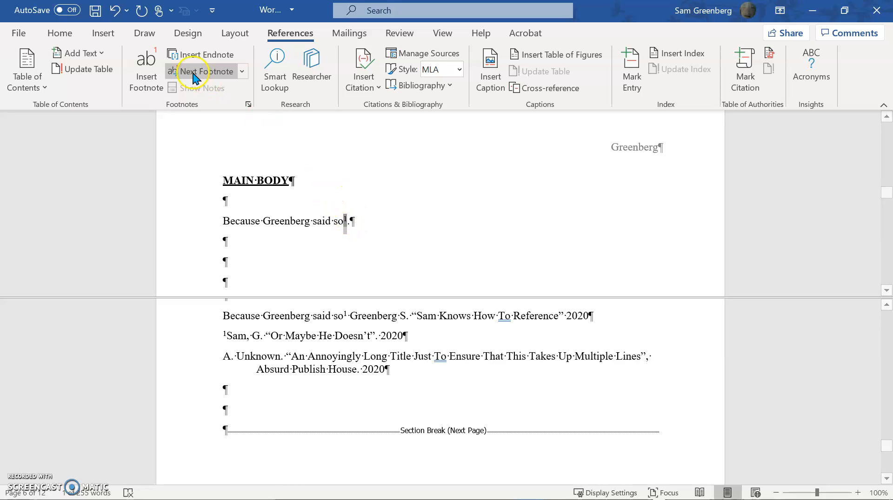
pyautogui.click(106, 33)
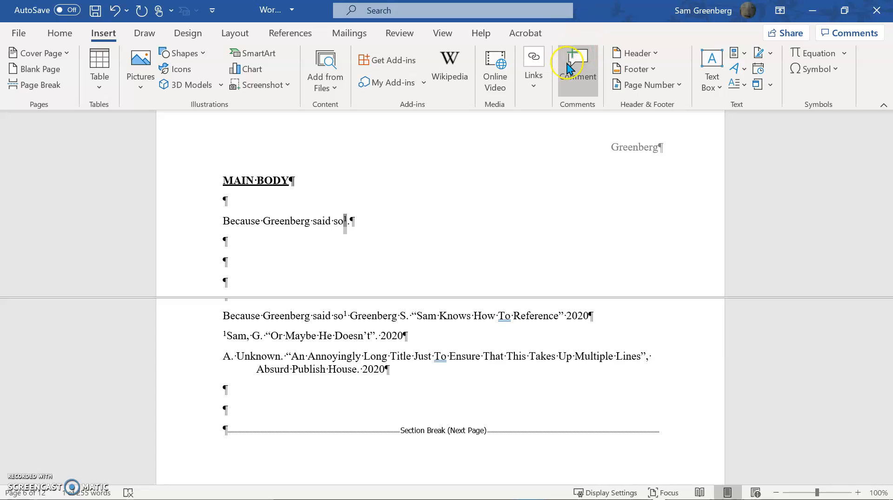
pyautogui.click(544, 67)
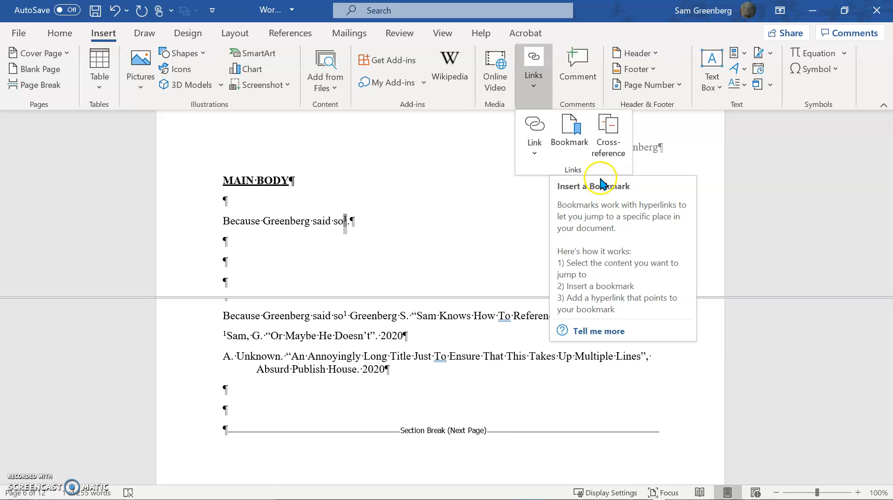
pyautogui.click(585, 142)
pyautogui.click(572, 133)
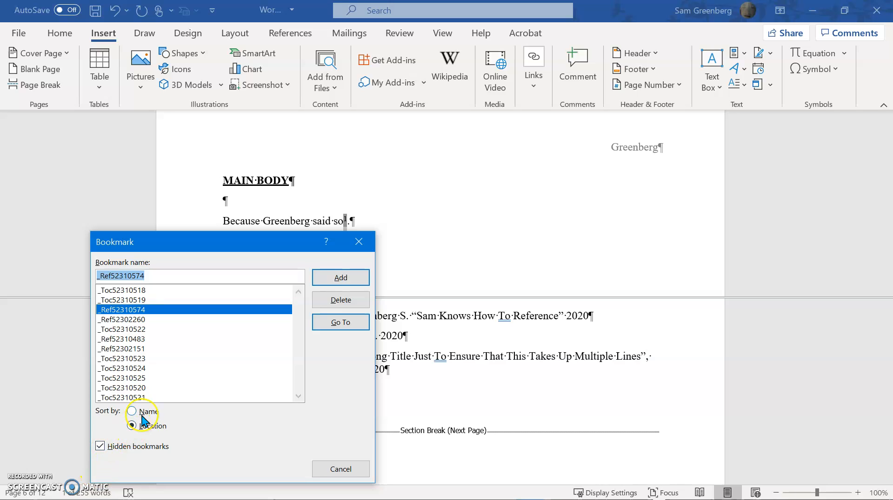
pyautogui.click(142, 416)
pyautogui.click(100, 447)
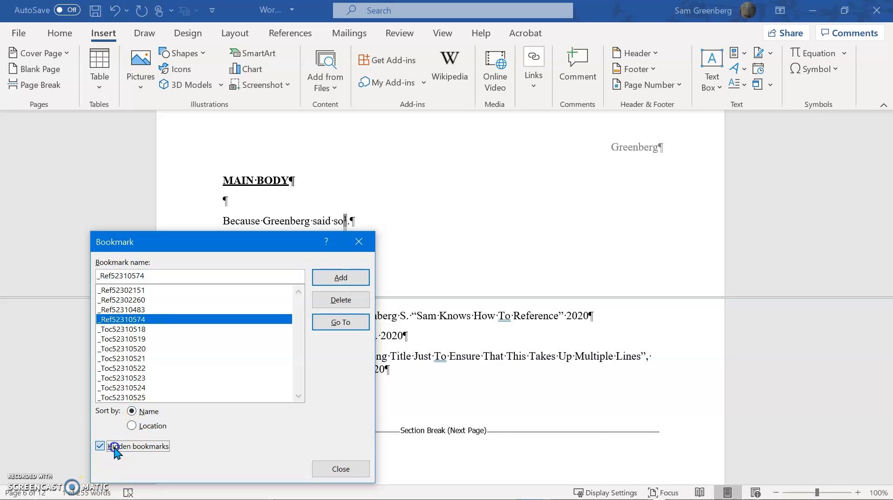
pyautogui.click(353, 465)
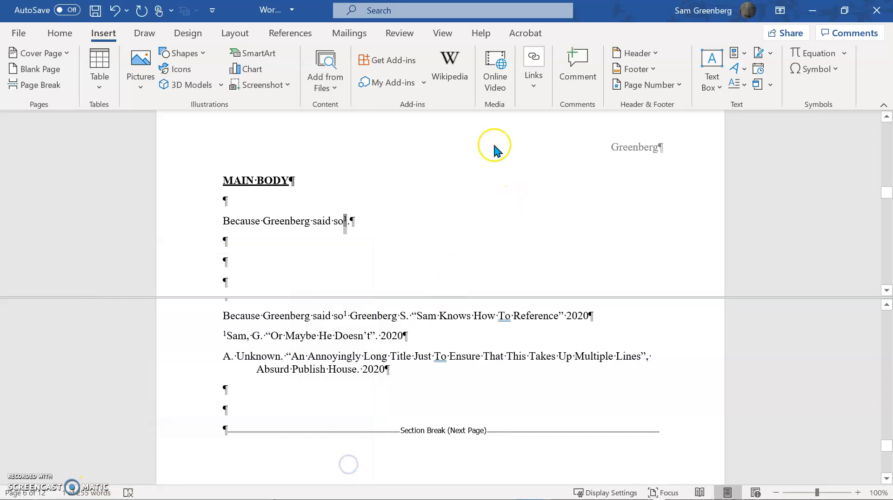
# Show the hidden bookmarks and sort the bookmark list by location.
pyautogui.click(529, 93)
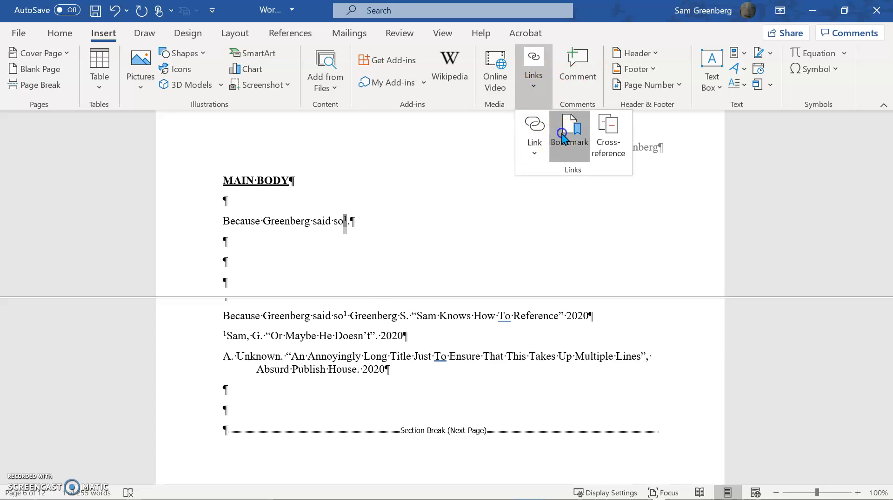
pyautogui.click(563, 132)
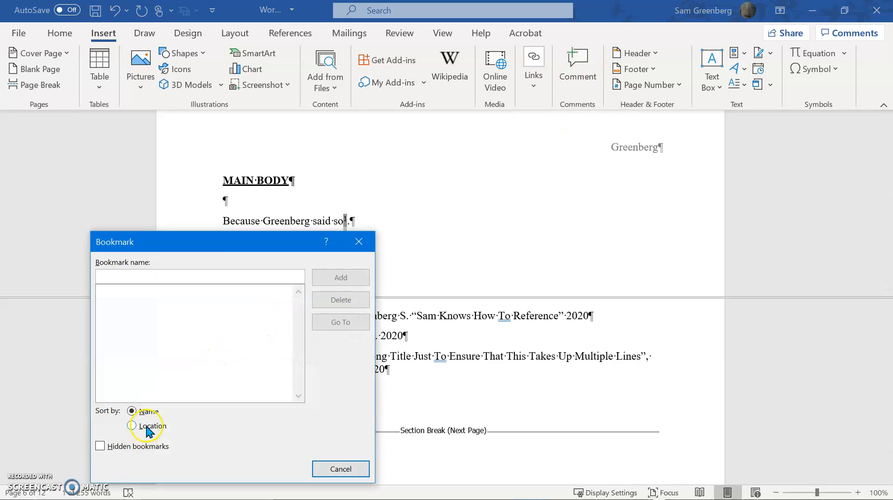
pyautogui.click(138, 446)
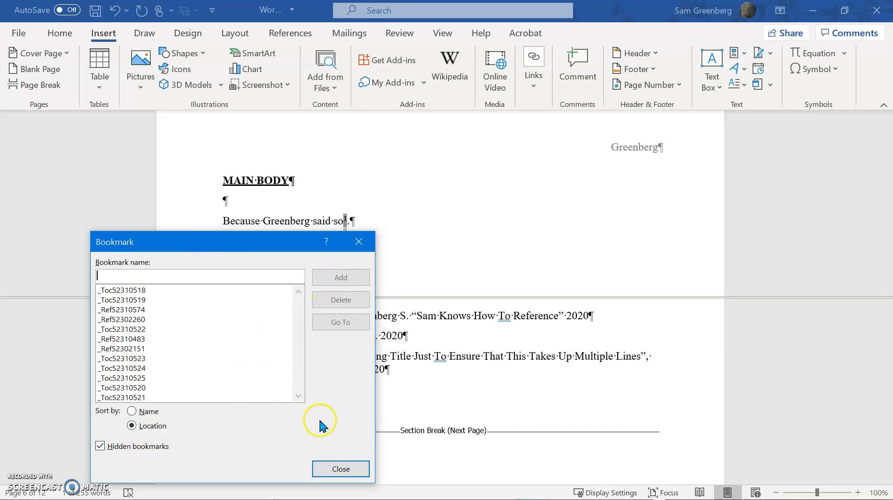
pyautogui.click(341, 469)
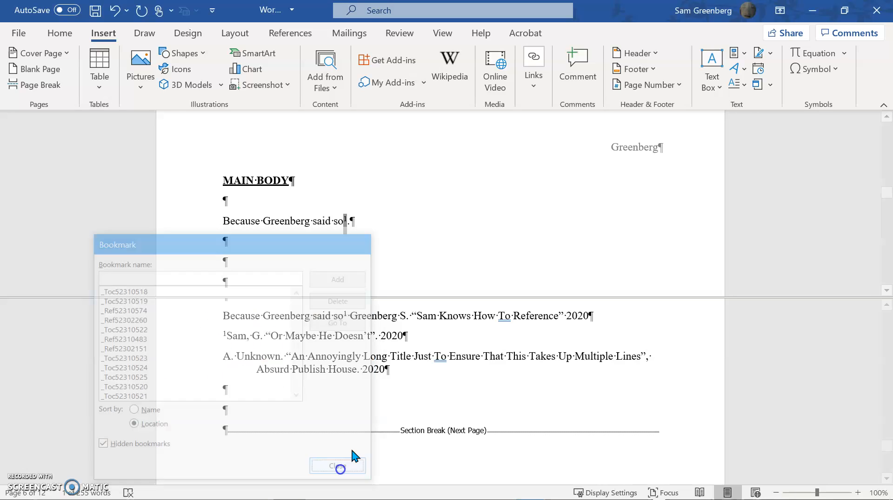
# Reassign the bookmark _Ref52310574 to only the selected superscript number in the MAIN BODY sentence and recheck the bookmark list.
pyautogui.click(533, 75)
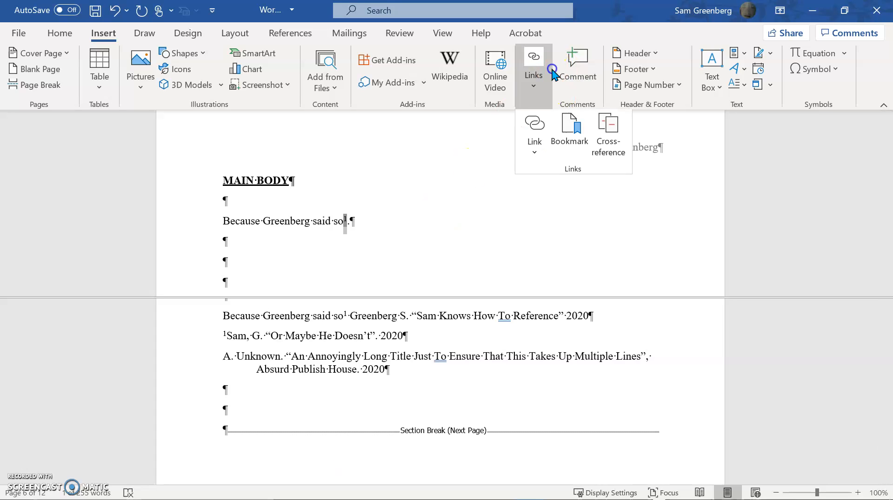
pyautogui.click(570, 139)
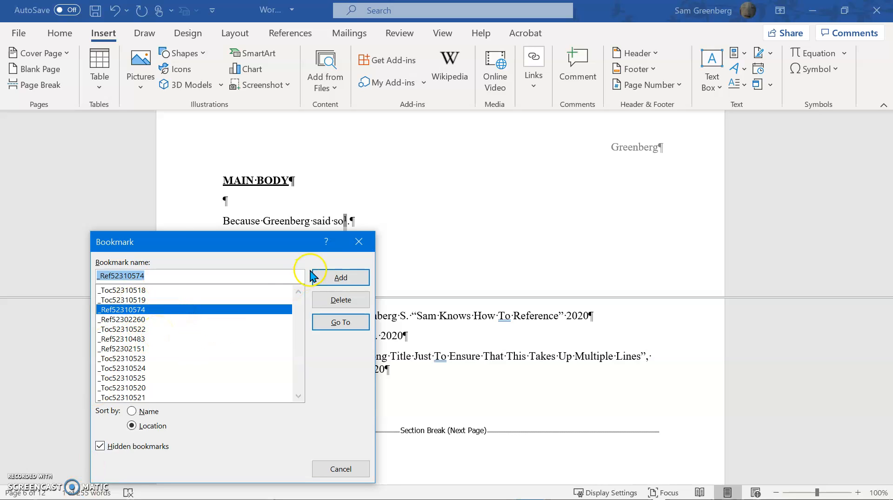
pyautogui.click(356, 278)
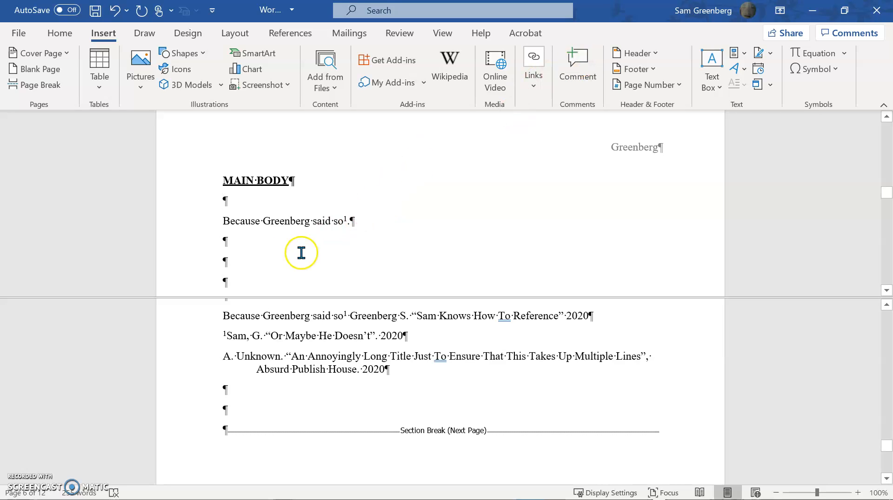
pyautogui.click(533, 69)
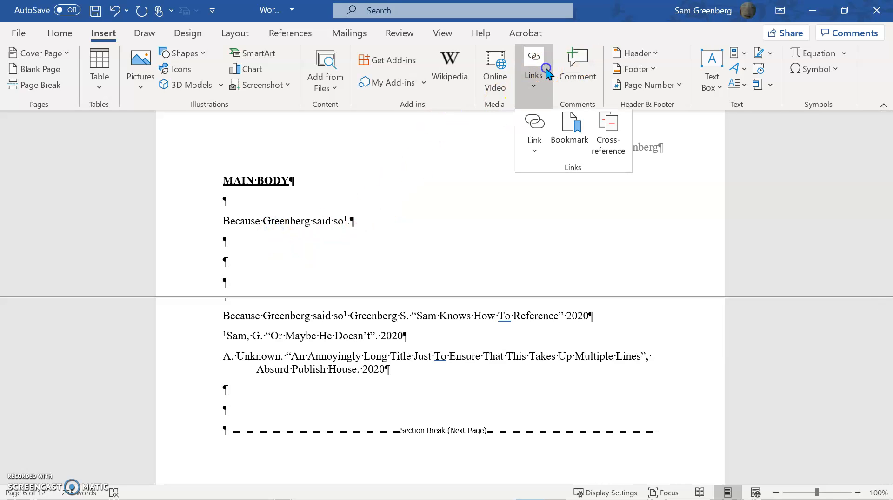
pyautogui.click(580, 138)
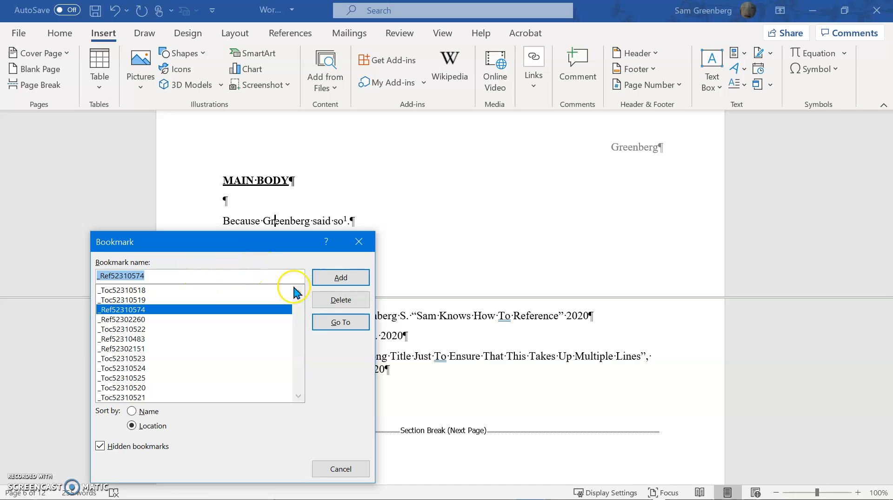
pyautogui.click(334, 468)
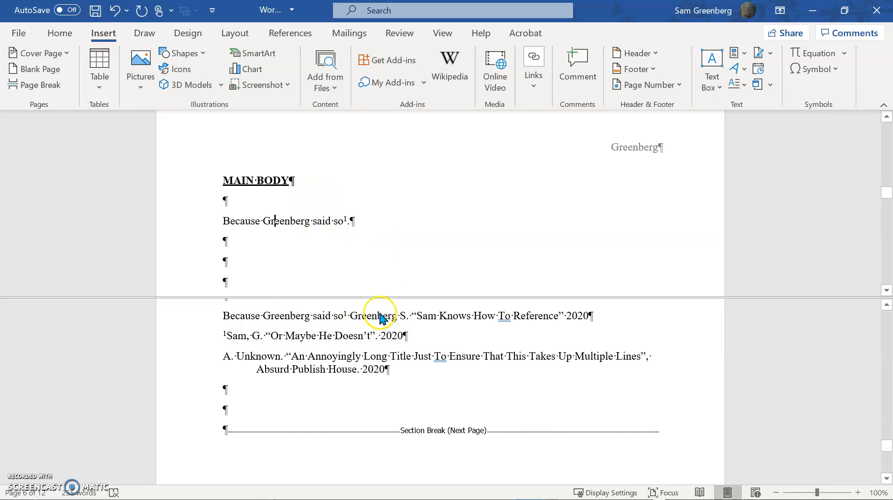
# Update all fields in the document, choosing to update the entire table for the table of contents and other listings.
pyautogui.hotkey('ctrl', 'a')
pyautogui.press('F9')
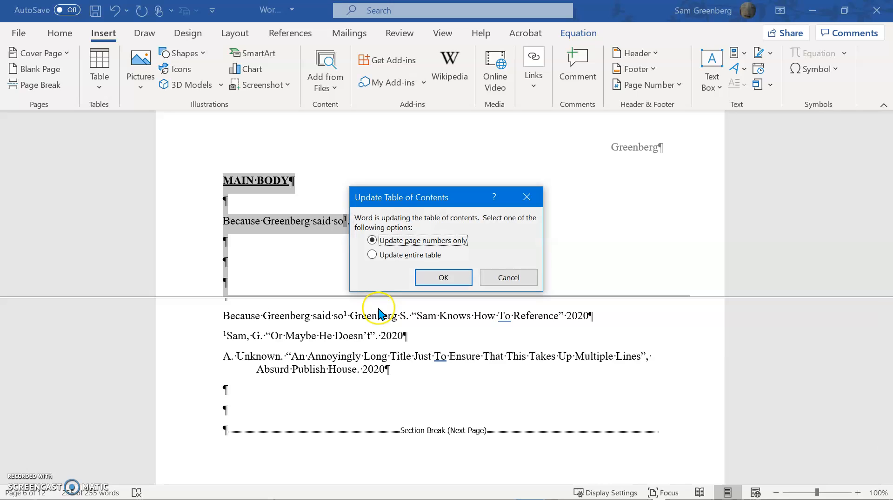
pyautogui.click(390, 256)
pyautogui.click(435, 277)
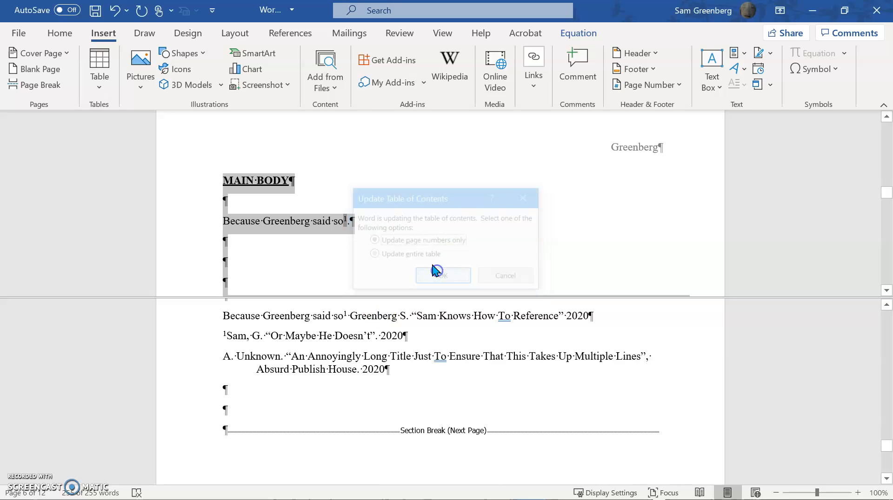
pyautogui.click(424, 254)
pyautogui.click(437, 278)
pyautogui.click(421, 255)
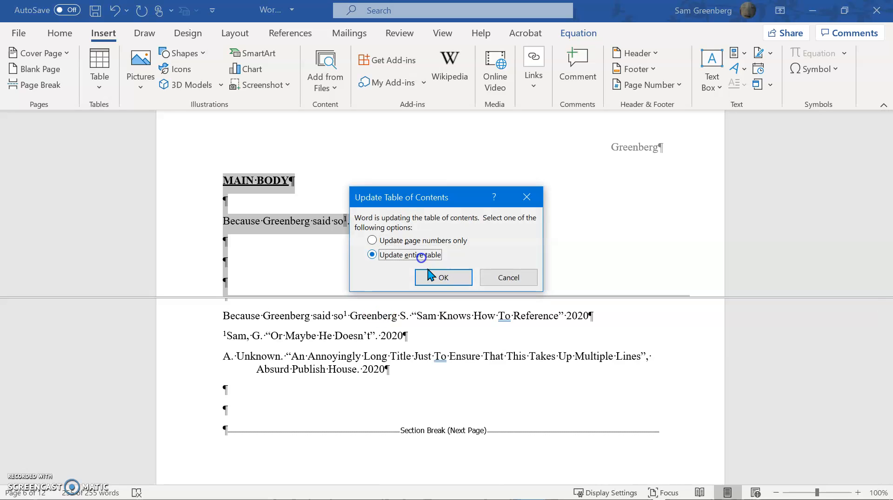
pyautogui.click(432, 276)
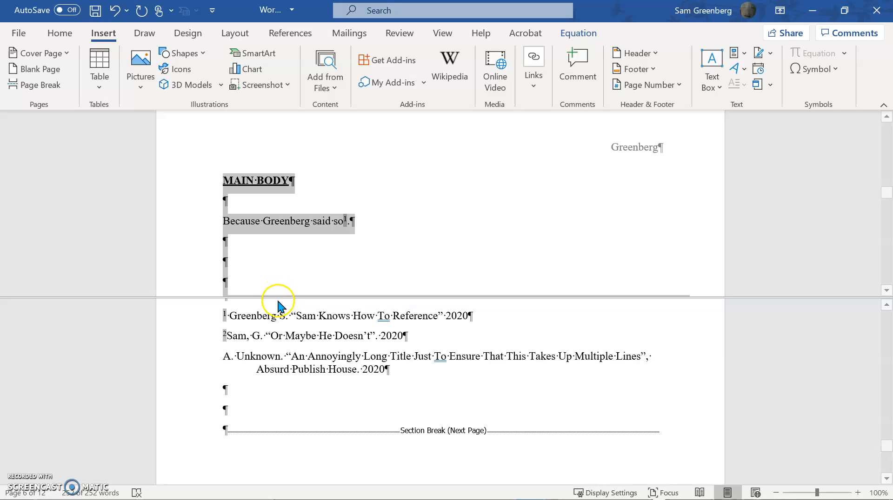
pyautogui.click(283, 283)
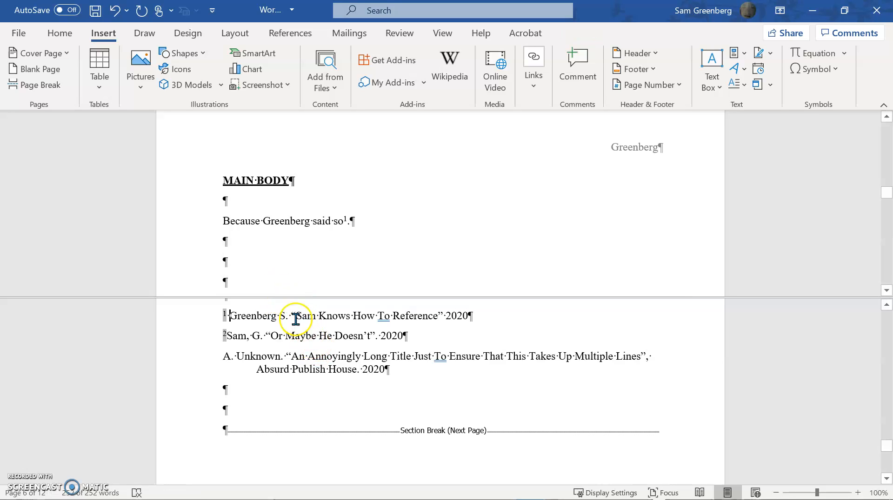
# Add the sentence "Unknown knows why it works." under MAIN BODY, leaving one blank line below the first sentence.
pyautogui.scroll(1, 303, 215)
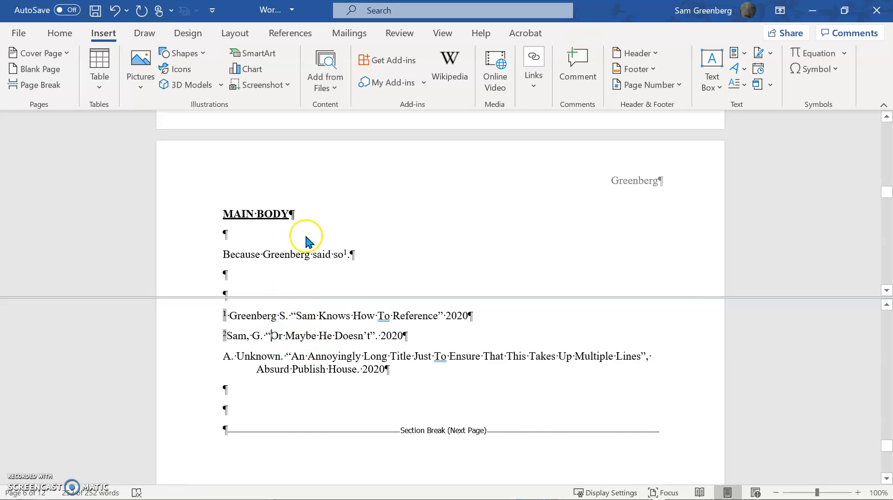
pyautogui.click(307, 231)
pyautogui.scroll(-10, 354, 230)
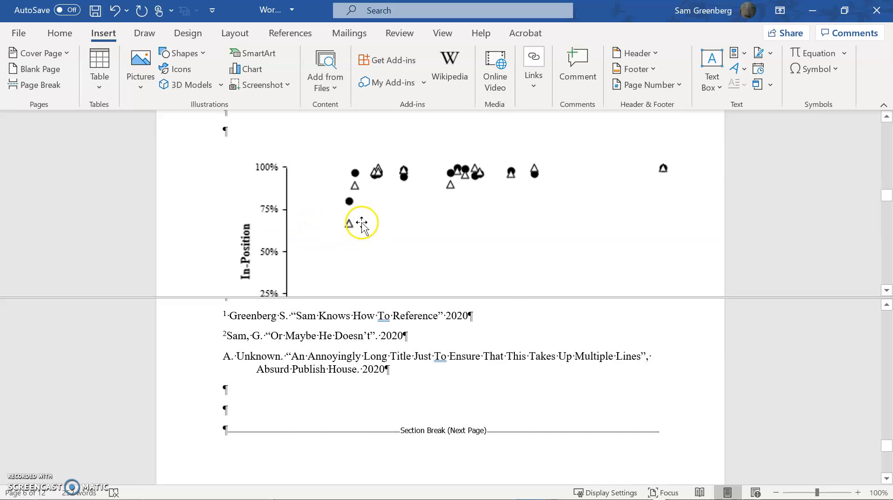
pyautogui.scroll(-10, 361, 223)
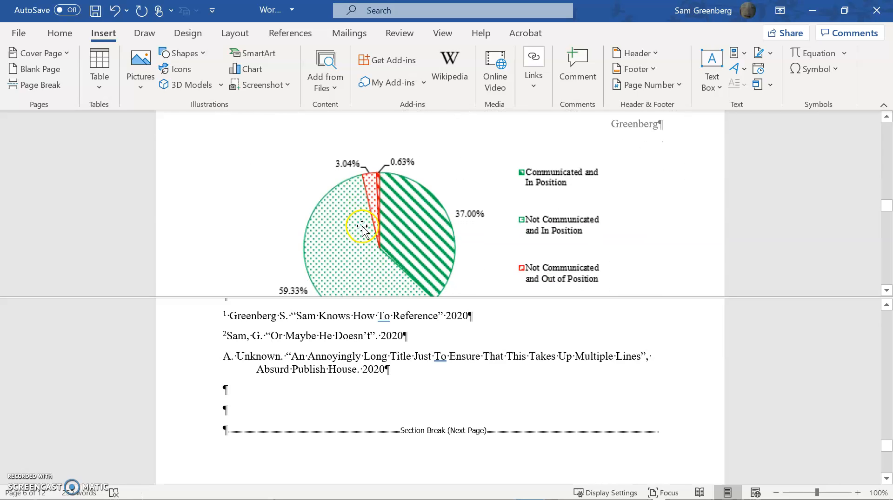
pyautogui.scroll(10, 363, 222)
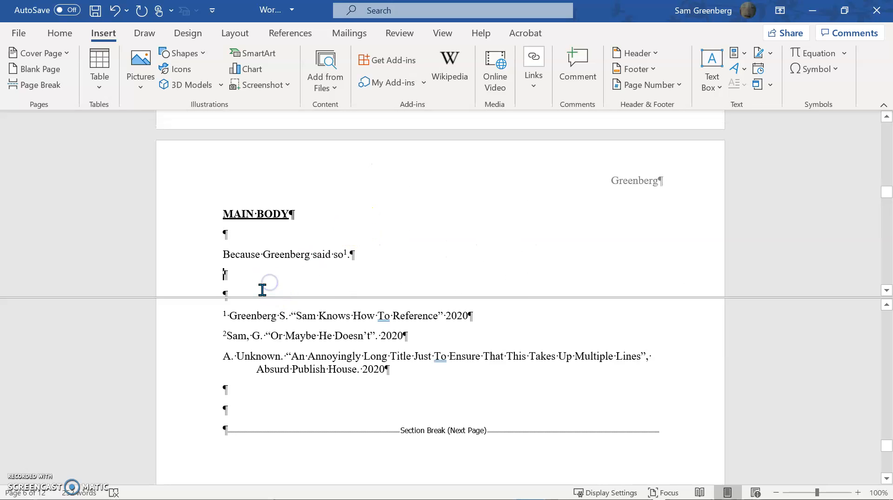
pyautogui.click(262, 290)
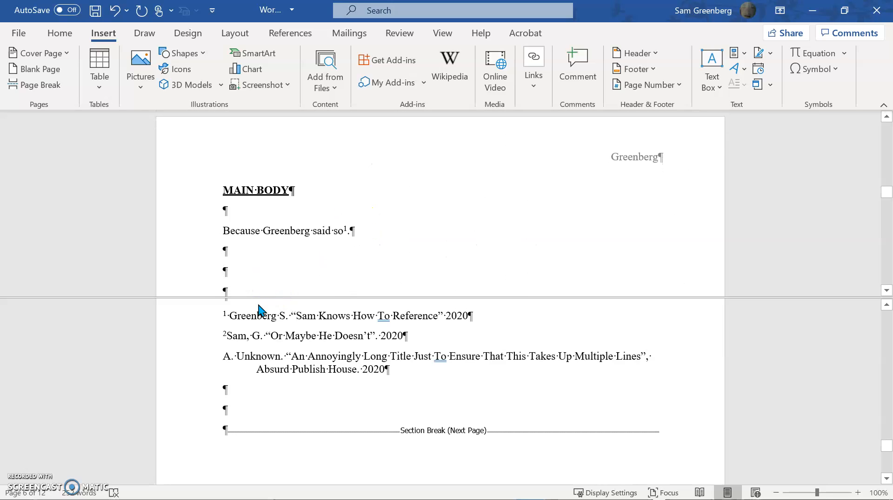
pyautogui.write('Unknown know')
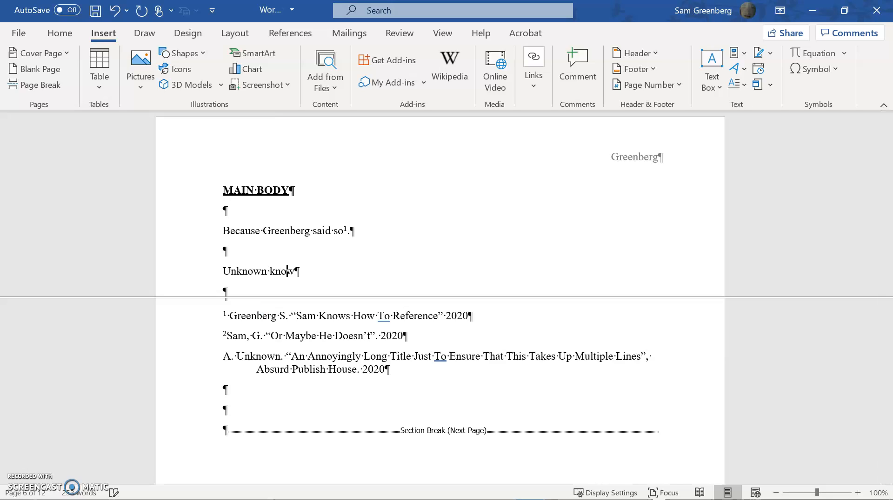
pyautogui.write('s why ')
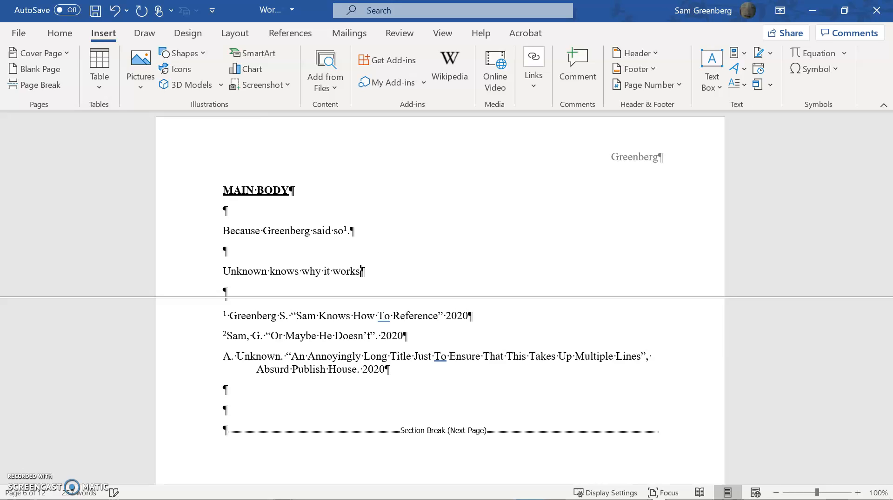
pyautogui.write('it works.')
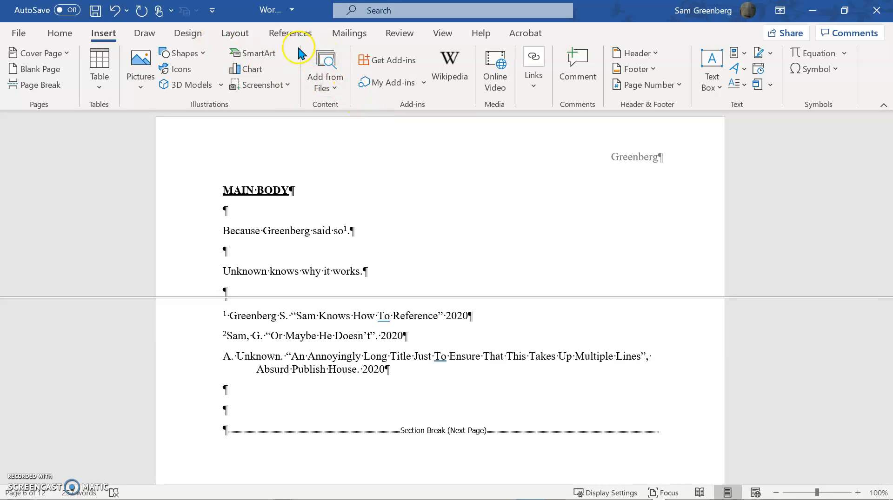
# Insert a Reference caption number without its label before the period of the sentence "Unknown knows why it works.".
pyautogui.click(293, 33)
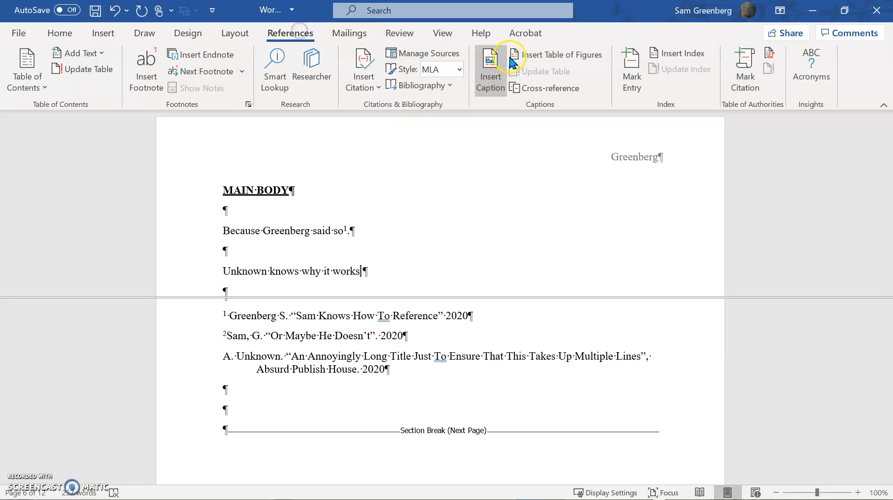
pyautogui.click(498, 70)
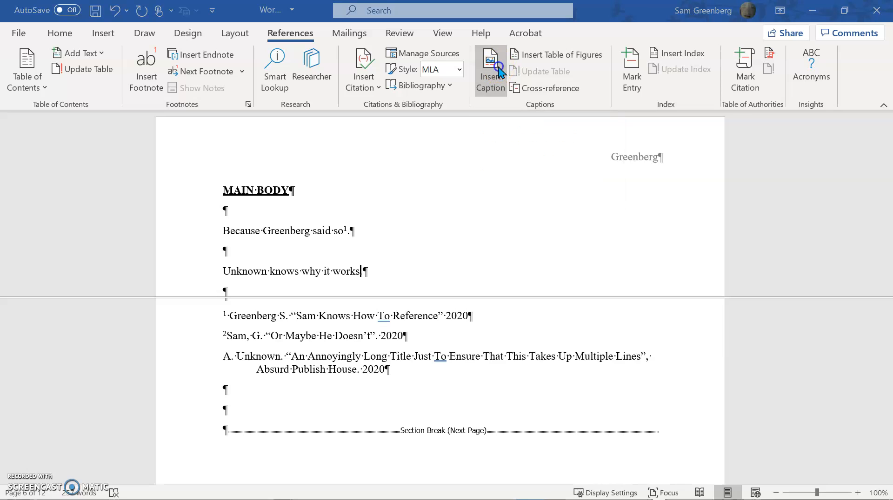
pyautogui.click(632, 268)
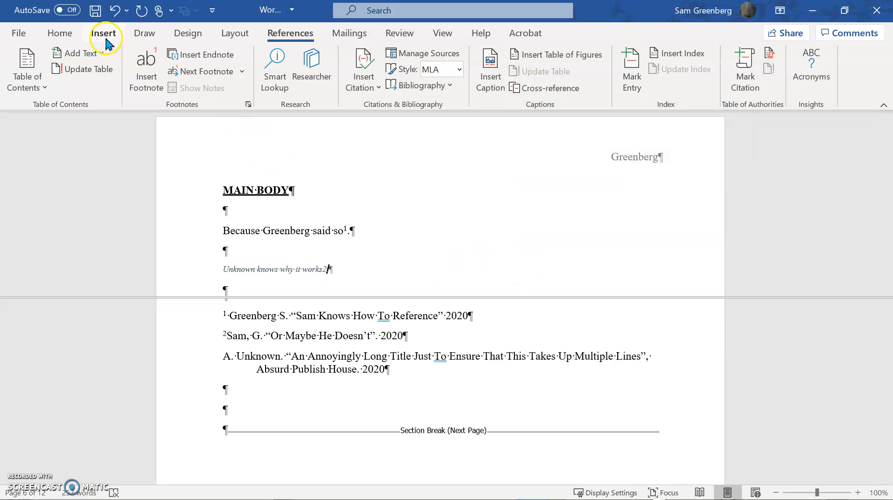
# Restore the new MAIN BODY sentence to the Normal style and format its reference number as superscript.
pyautogui.click(60, 33)
pyautogui.click(537, 70)
pyautogui.write('.')
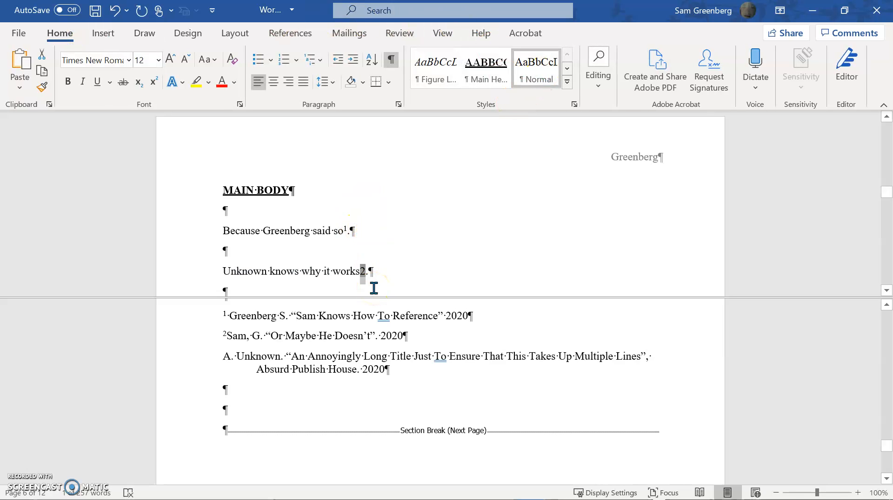
pyautogui.hotkey('ctrl', 'shift', '=')
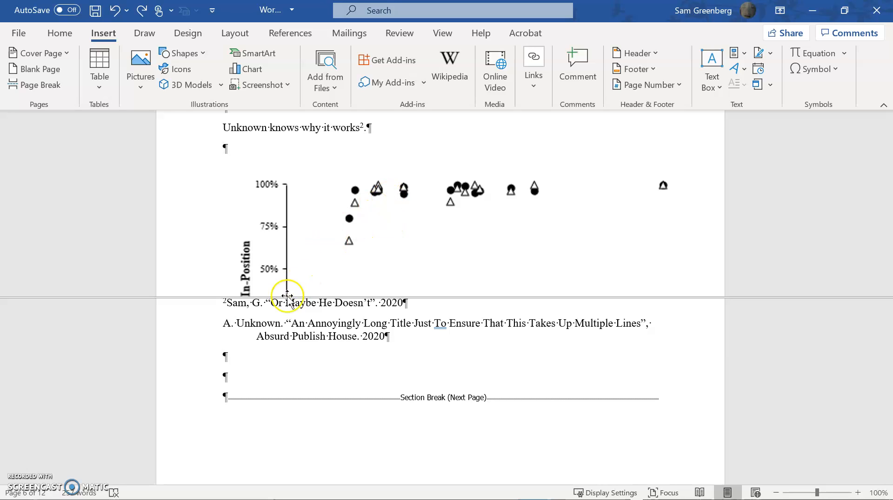
# Insert a cross-reference to the Reference caption "Unknown knows why it works2.", only label and number, before the "An Annoyingly Long Title" entry.
pyautogui.click(226, 325)
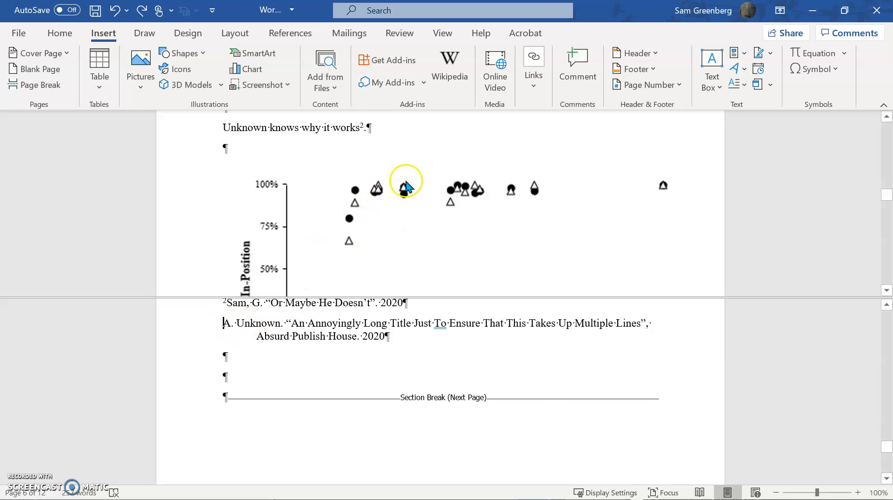
pyautogui.click(539, 80)
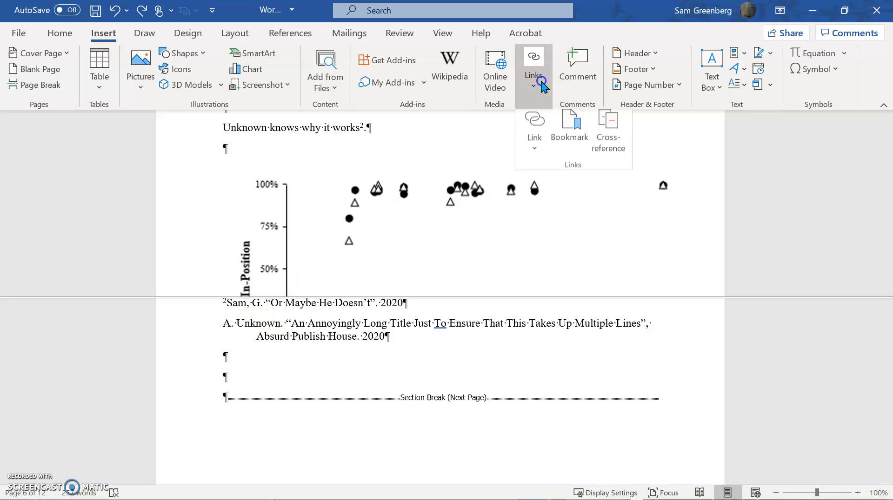
pyautogui.click(608, 136)
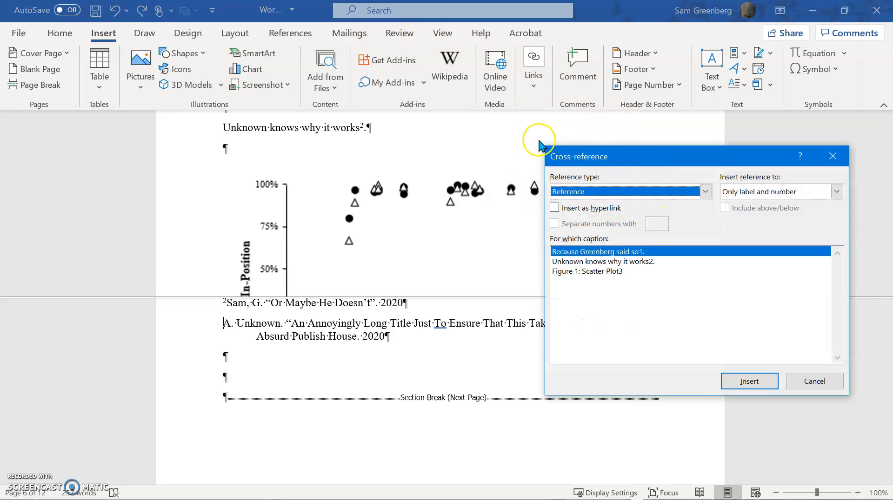
pyautogui.click(625, 261)
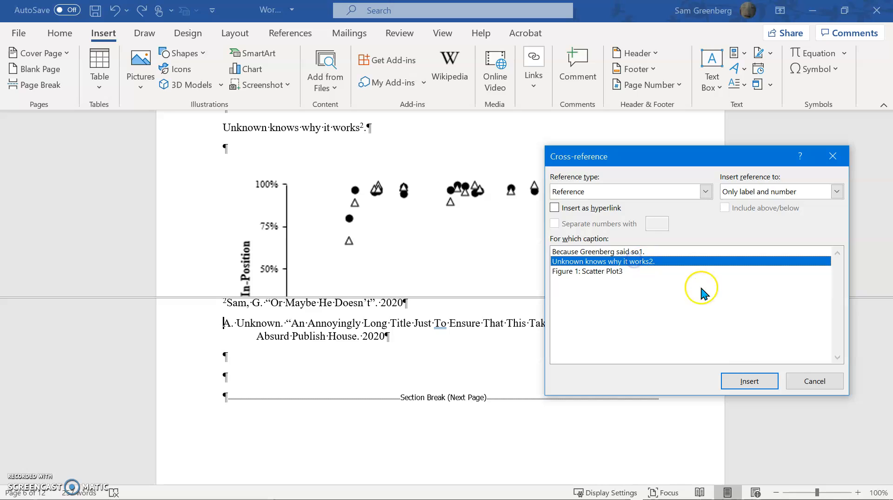
pyautogui.click(748, 380)
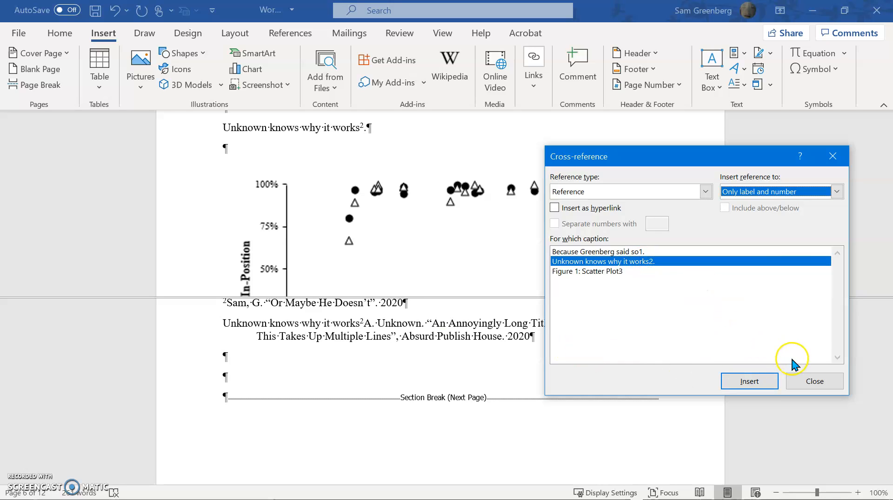
pyautogui.click(814, 381)
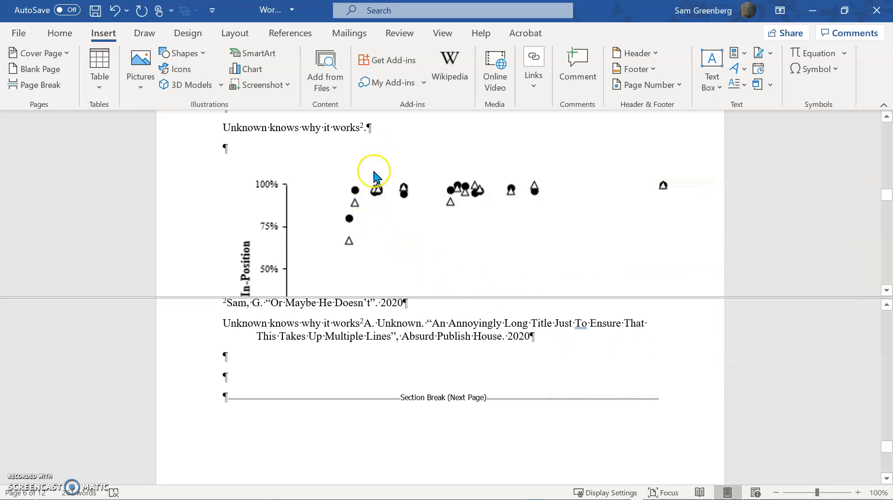
# Restrict the cross-reference's bookmark to the superscript number after "Unknown knows why it works" in MAIN BODY.
pyautogui.click(362, 129)
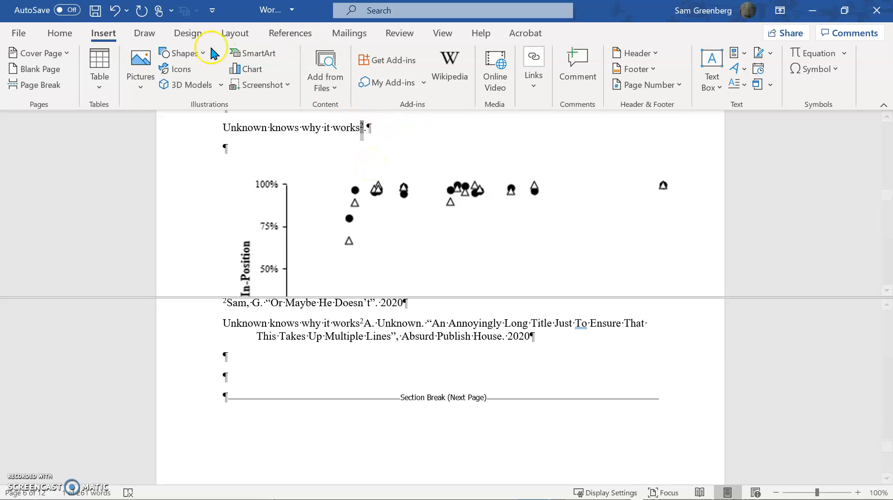
pyautogui.click(534, 73)
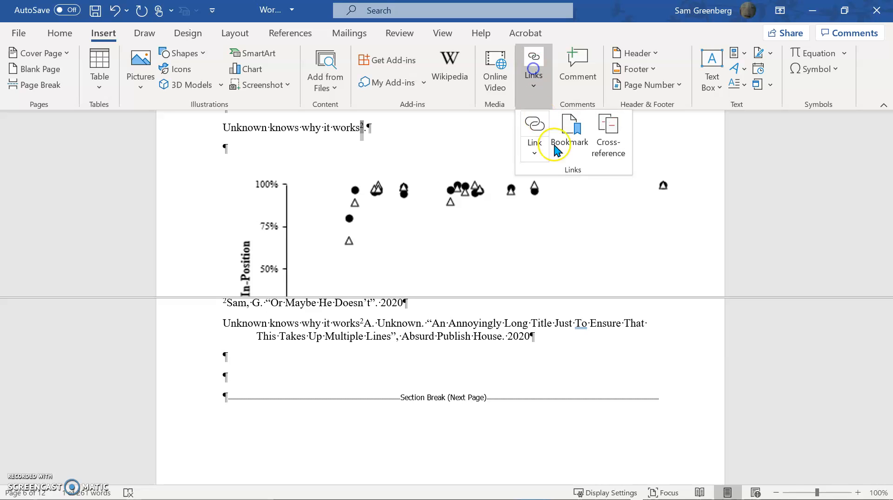
pyautogui.click(567, 145)
pyautogui.click(341, 185)
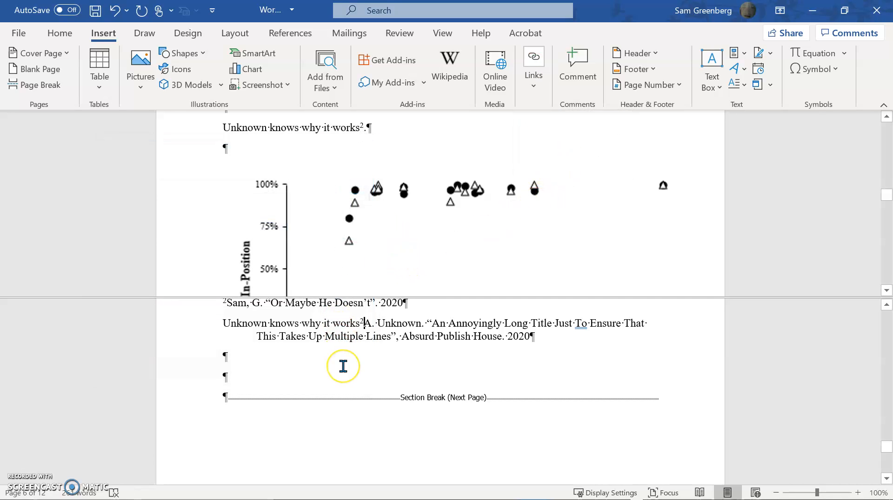
# Update all fields in the document, updating page numbers only for the table of contents.
pyautogui.hotkey('ctrl', 'a')
pyautogui.click(562, 40)
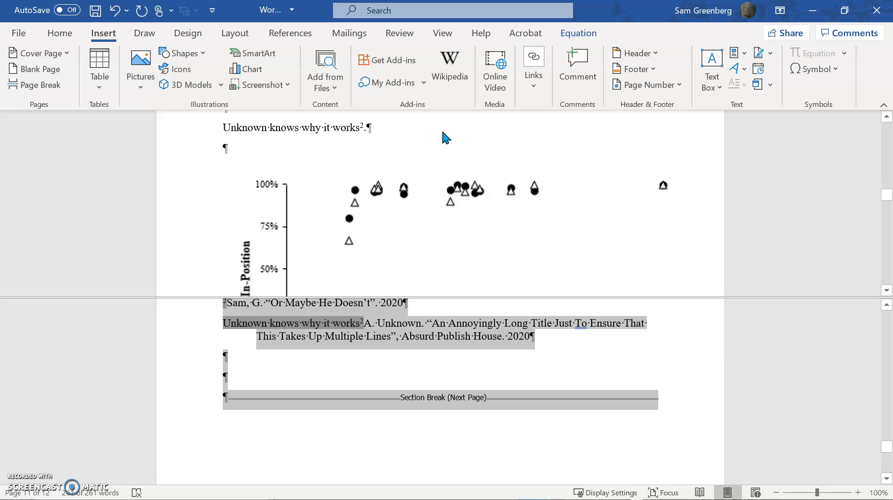
pyautogui.press('F9')
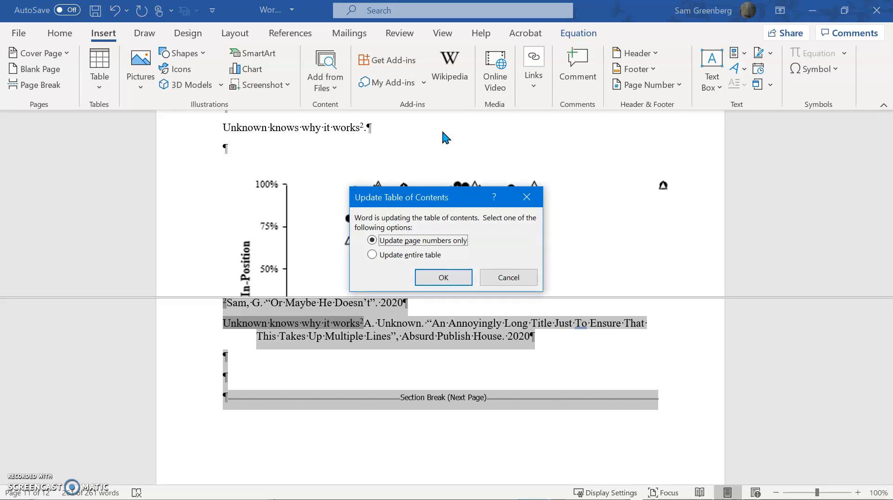
pyautogui.click(445, 277)
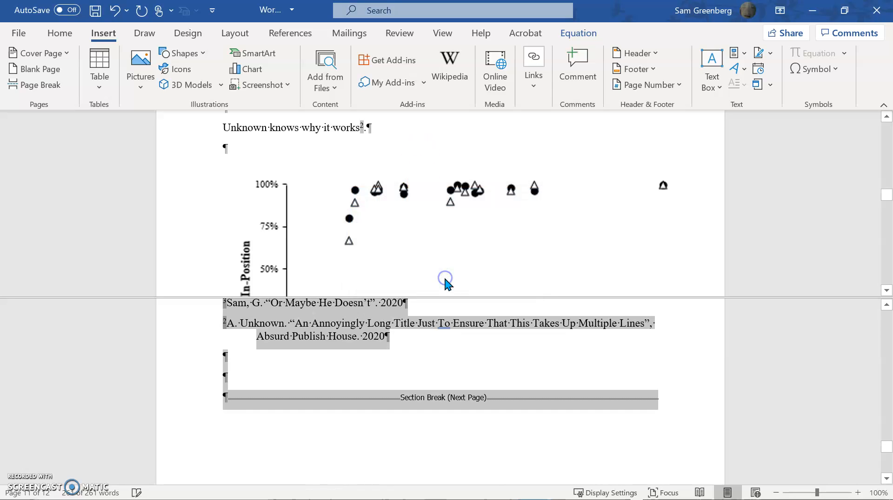
# Move the "Or Maybe He Doesn't" entry under REFERENCES below the "An Annoyingly Long Title" entry, matching the citation order.
pyautogui.click(257, 342)
pyautogui.scroll(3, 260, 349)
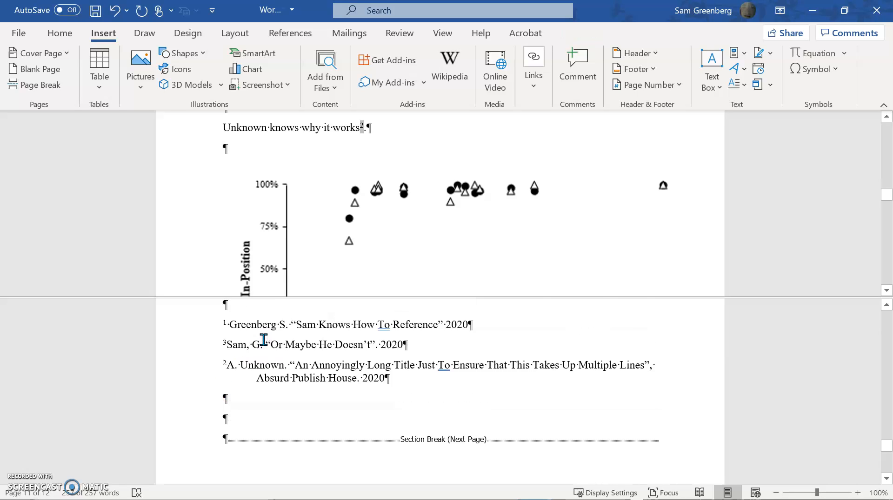
pyautogui.click(278, 366)
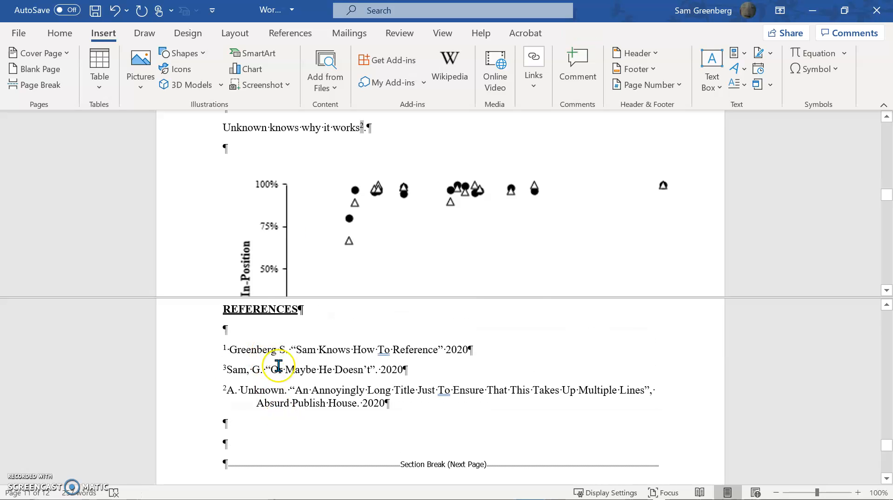
pyautogui.scroll(1, 353, 195)
pyautogui.scroll(-6, 359, 197)
pyautogui.scroll(2, 468, 209)
pyautogui.scroll(1, 467, 209)
pyautogui.moveTo(223, 371); pyautogui.dragTo(411, 372)
pyautogui.hotkey('ctrl', 'c')
pyautogui.press('Delete')
pyautogui.click(405, 384)
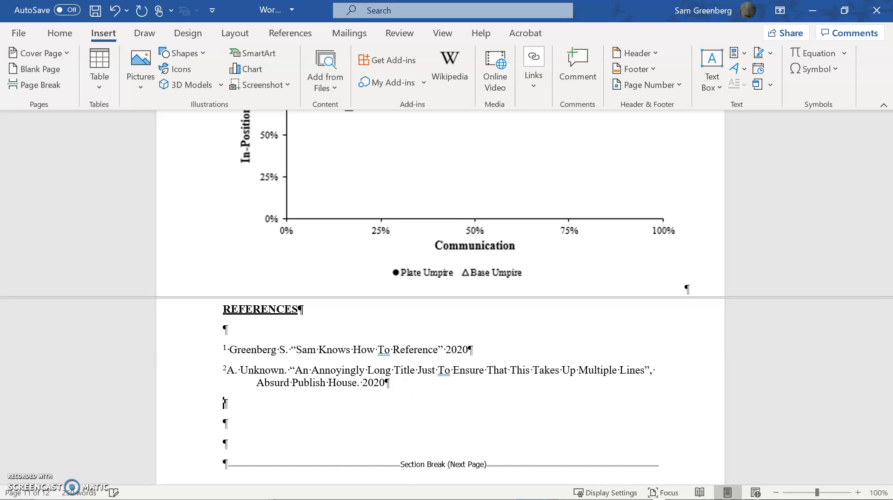
pyautogui.hotkey('ctrl', 'v')
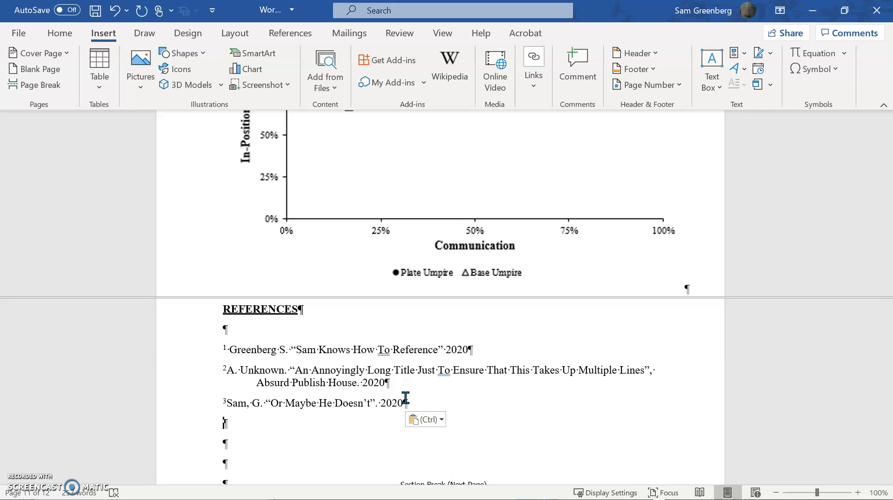
# Below the Figure 1 caption, add a sentence with the author's surname followed by "did know how to reference".
pyautogui.scroll(3, 435, 184)
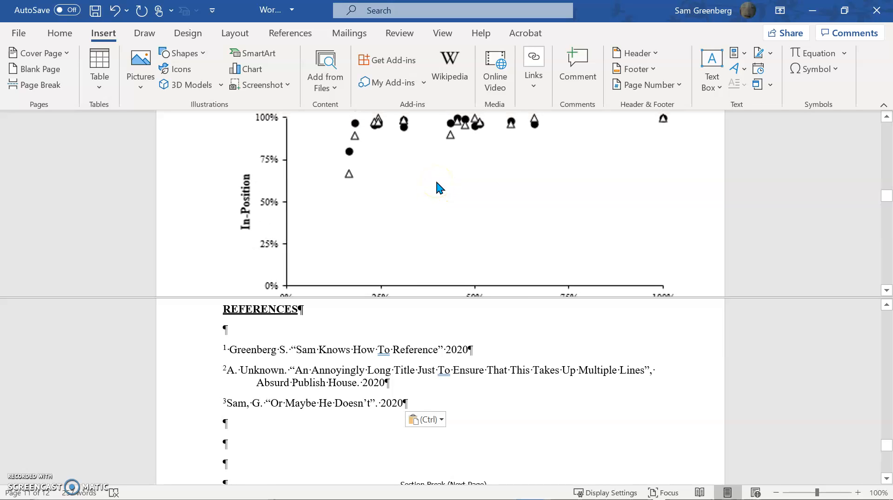
pyautogui.scroll(-6, 413, 176)
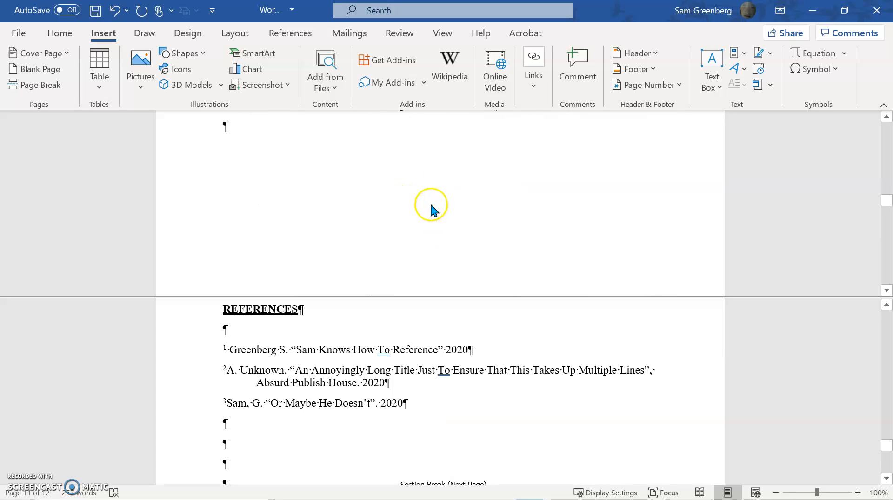
pyautogui.scroll(6, 428, 207)
pyautogui.scroll(-2, 400, 218)
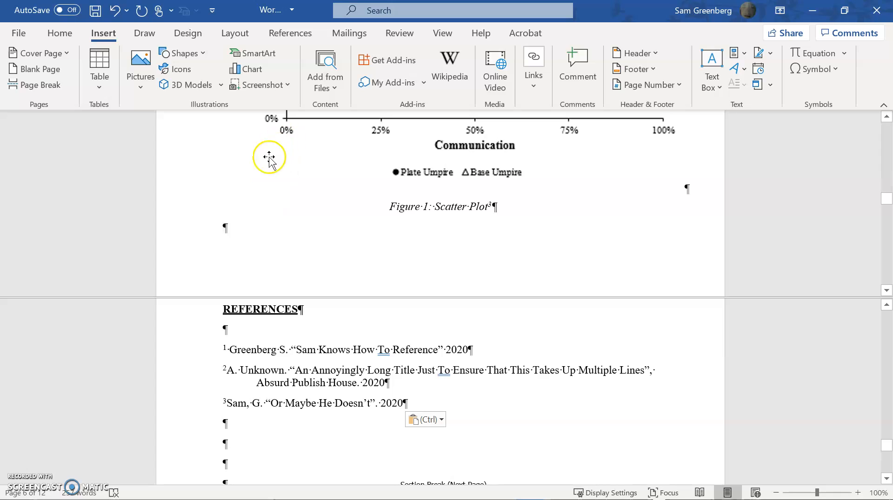
pyautogui.write('Gre')
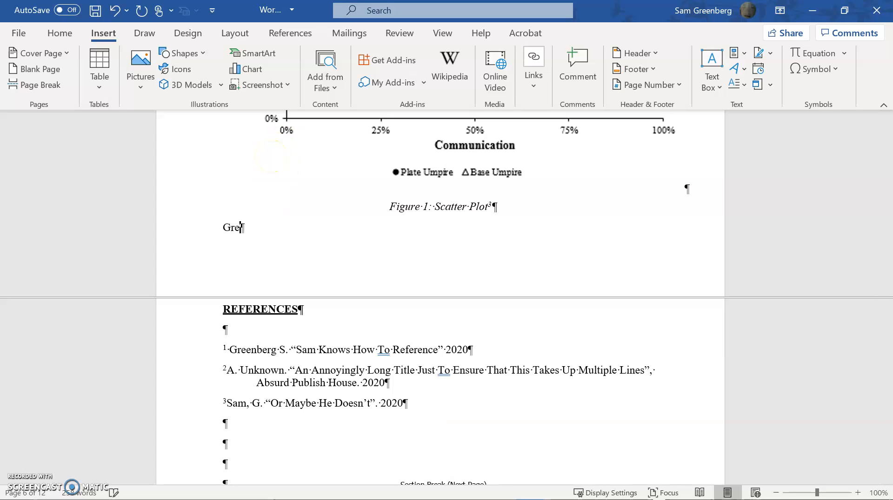
pyautogui.write('enberd f')
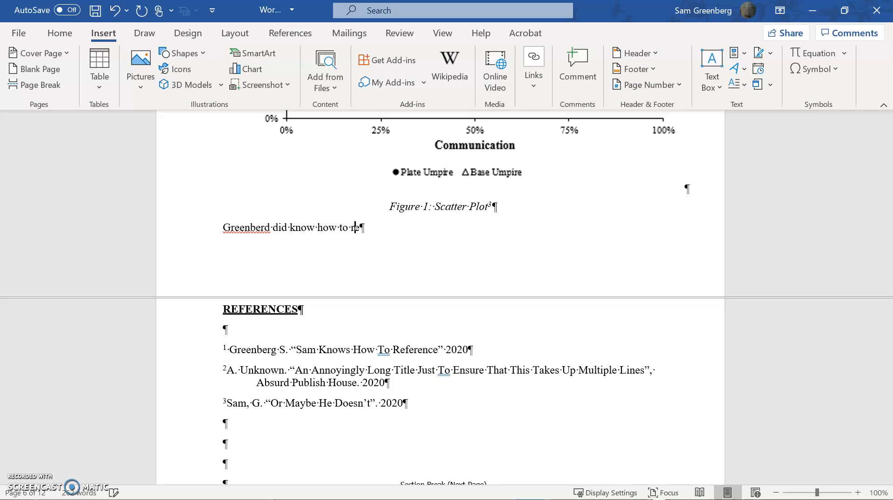
pyautogui.write('erence')
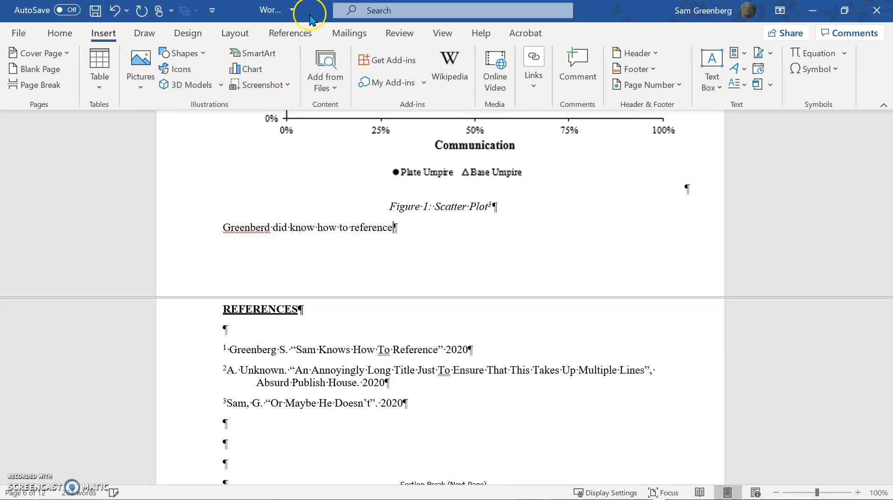
pyautogui.click(529, 97)
pyautogui.click(607, 132)
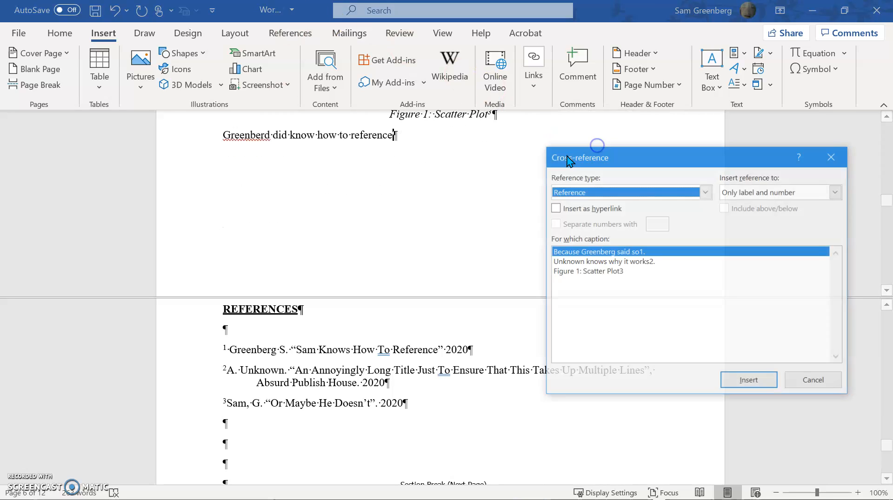
pyautogui.click(644, 252)
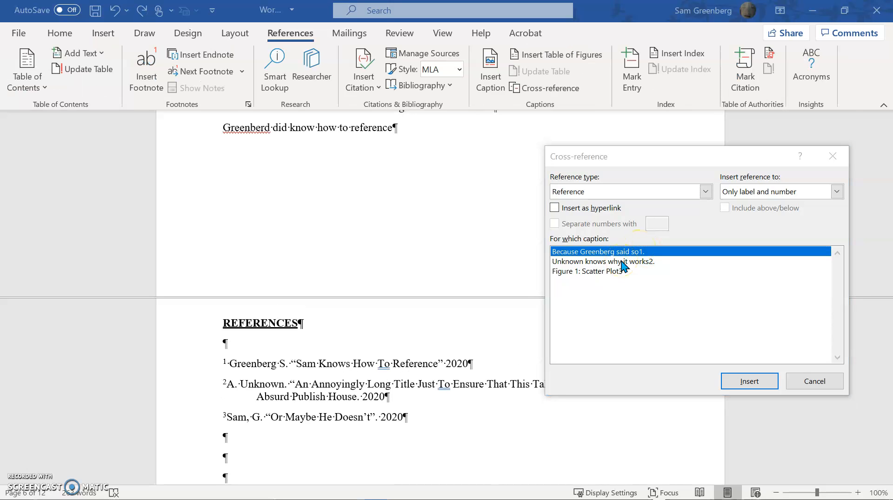
pyautogui.click(814, 382)
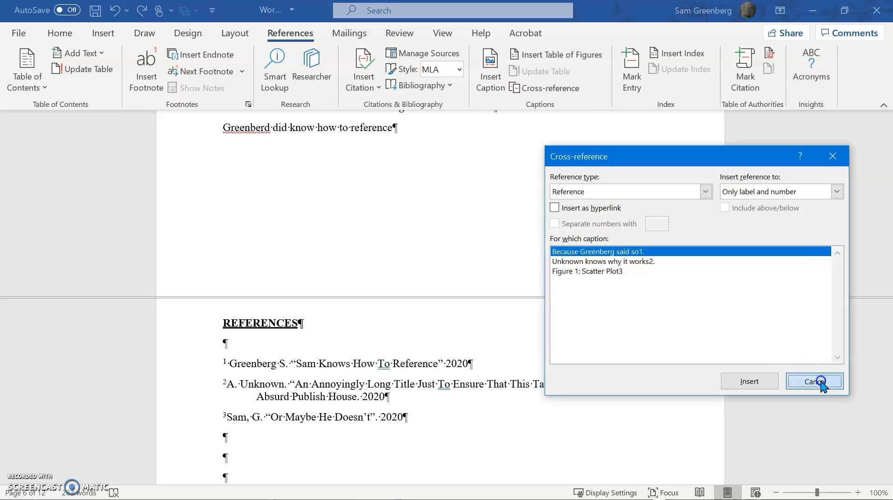
# Try to reuse citation 1 by copying the superscript number from the first MAIN BODY sentence to the end of the new sentence.
pyautogui.scroll(5, 392, 279)
pyautogui.scroll(4, 392, 275)
pyautogui.scroll(-5, 392, 274)
pyautogui.scroll(6, 392, 275)
pyautogui.scroll(3, 392, 272)
pyautogui.click(350, 287)
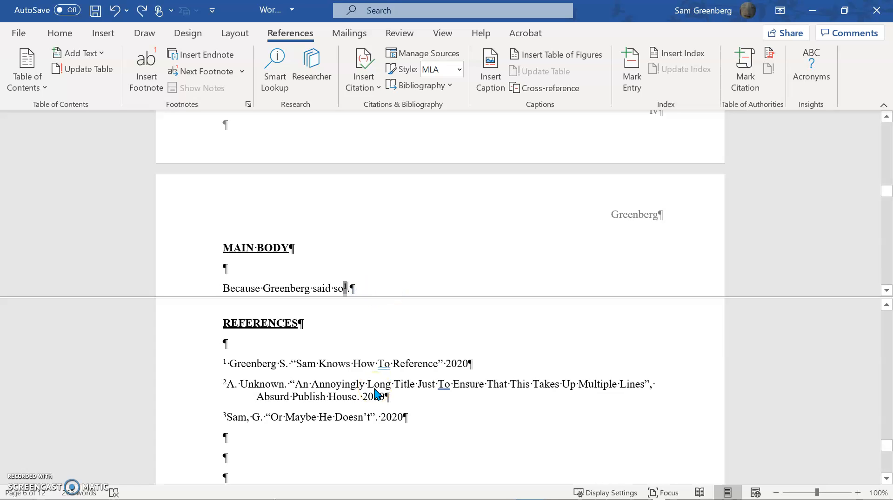
pyautogui.scroll(-1, 420, 210)
pyautogui.scroll(4, 415, 210)
pyautogui.scroll(-5, 414, 210)
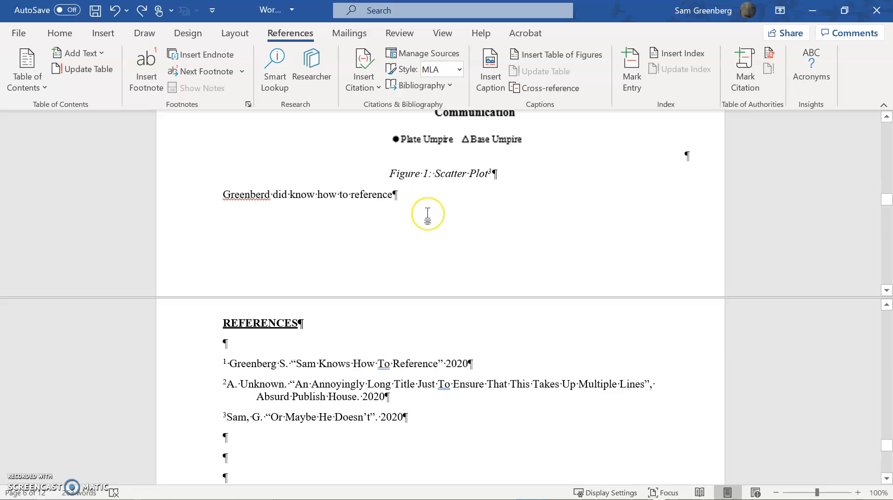
pyautogui.write('¹.')
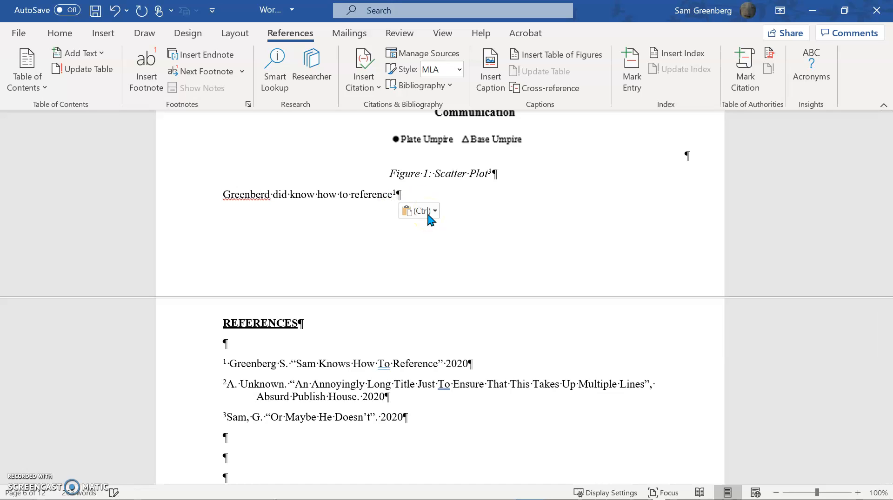
# Update all fields to test the copied citation number, updating page numbers only for the table of contents.
pyautogui.hotkey('ctrl', 'shift', 'Home')
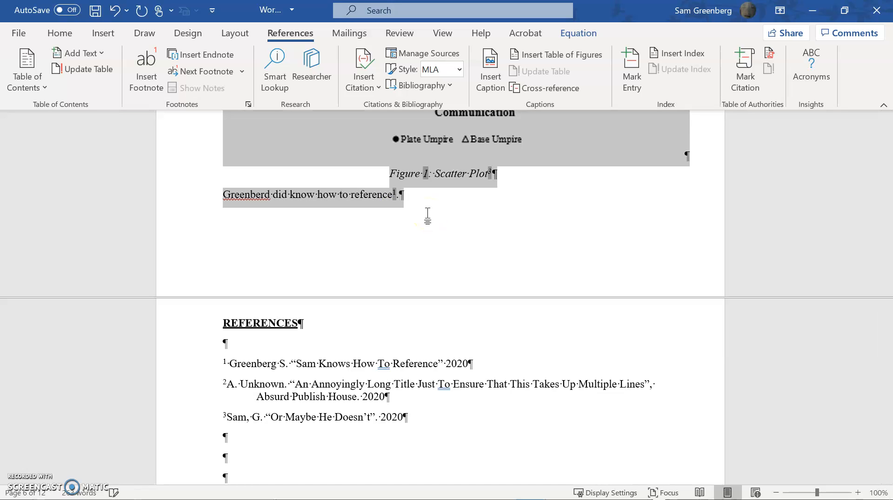
pyautogui.press('F9')
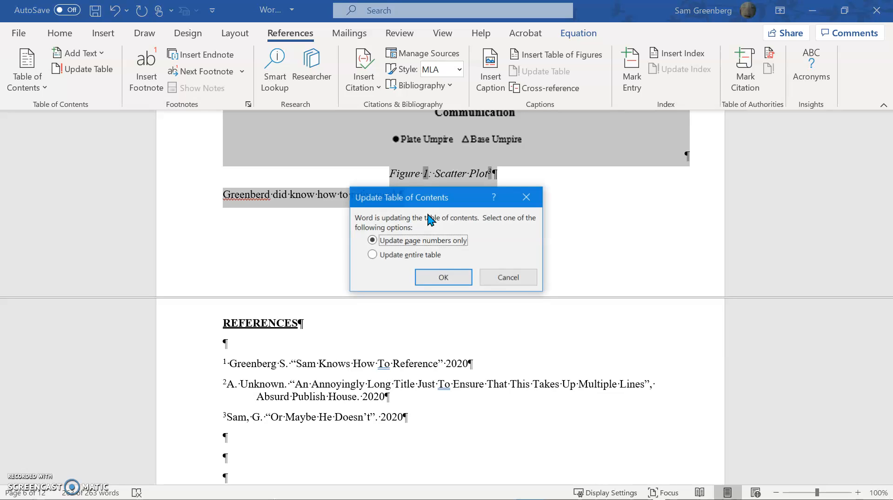
pyautogui.click(432, 277)
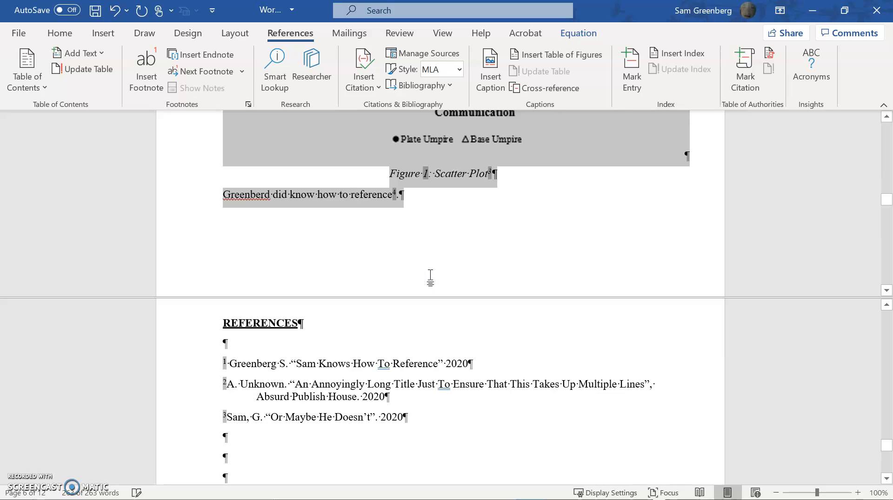
# Remove the copied citation number from the sentence below the Figure 1 caption, keeping its period.
pyautogui.click(428, 221)
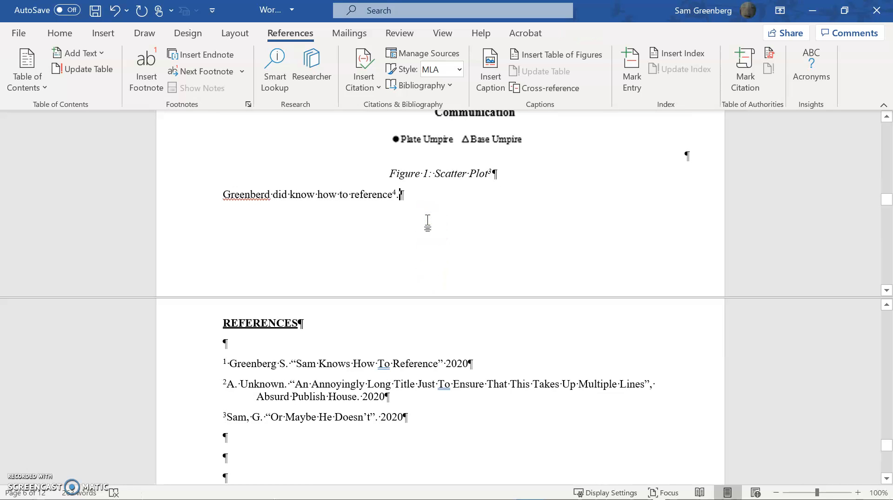
pyautogui.hotkey('ctrl', 'z')
pyautogui.click(412, 222)
pyautogui.click(400, 199)
pyautogui.press('Delete')
# Copy the superscript 1 cross-reference from the first REFERENCES entry to before the new sentence's period, and update all fields.
pyautogui.click(229, 363)
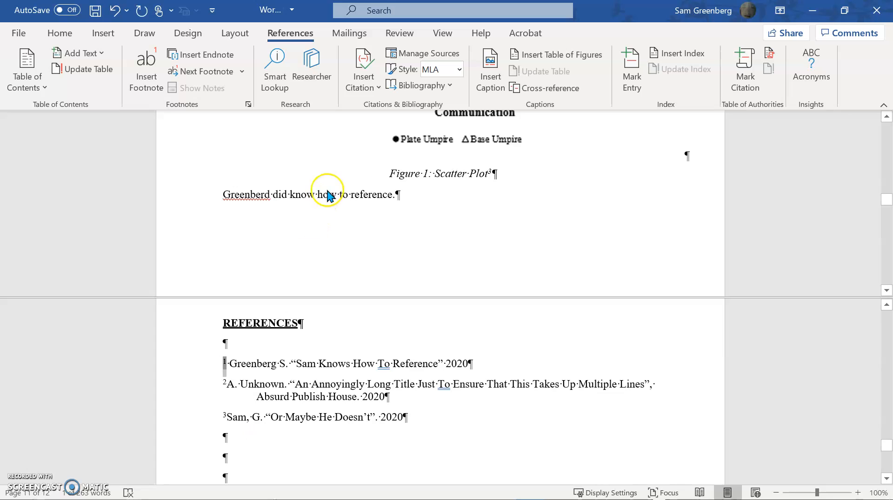
pyautogui.write('1')
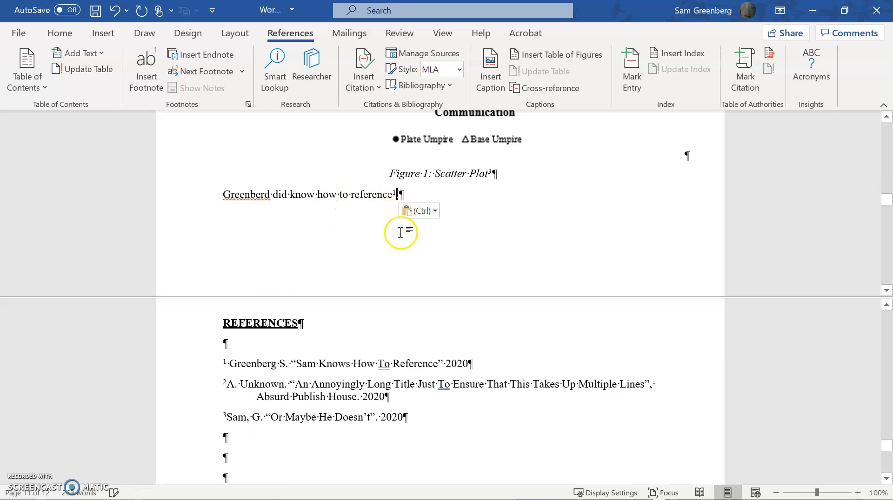
pyautogui.hotkey('ctrl', 'a')
pyautogui.press('F9')
pyautogui.press('Return')
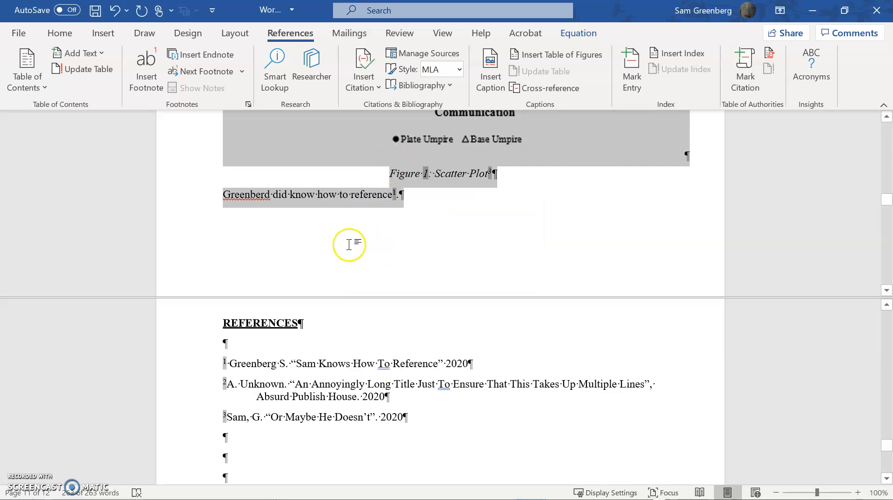
# Move the first MAIN BODY sentence with its superscript citation to a new paragraph below the sentence under the Figure 1 caption.
pyautogui.click(342, 194)
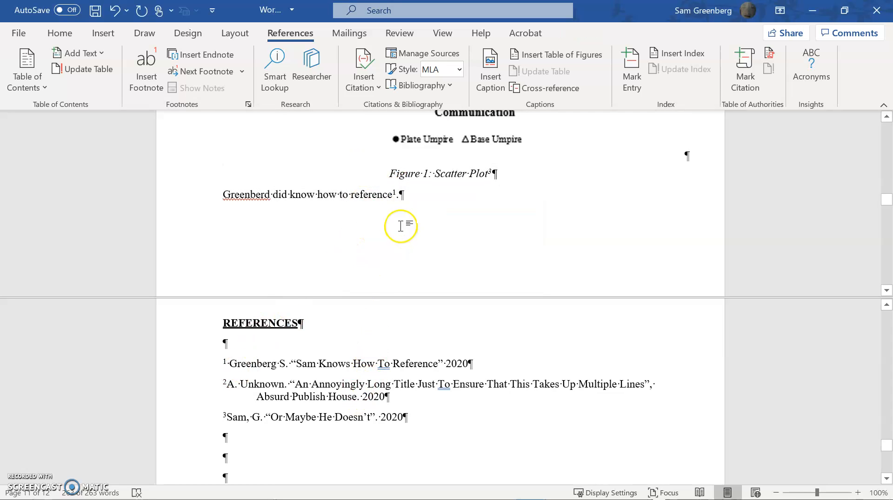
pyautogui.scroll(5, 233, 225)
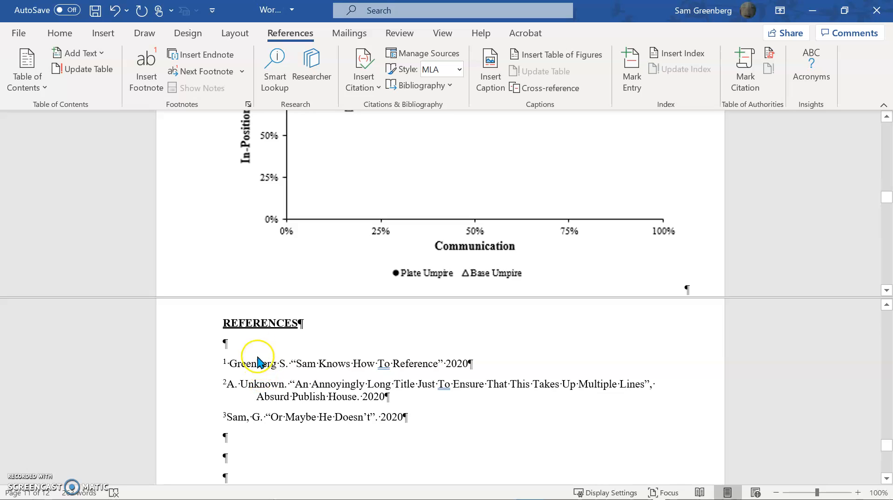
pyautogui.scroll(6, 314, 249)
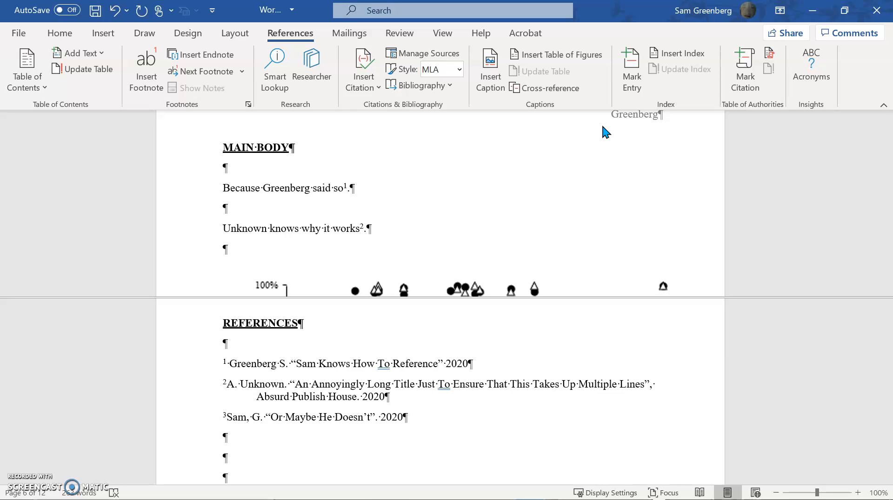
pyautogui.scroll(-2, 377, 210)
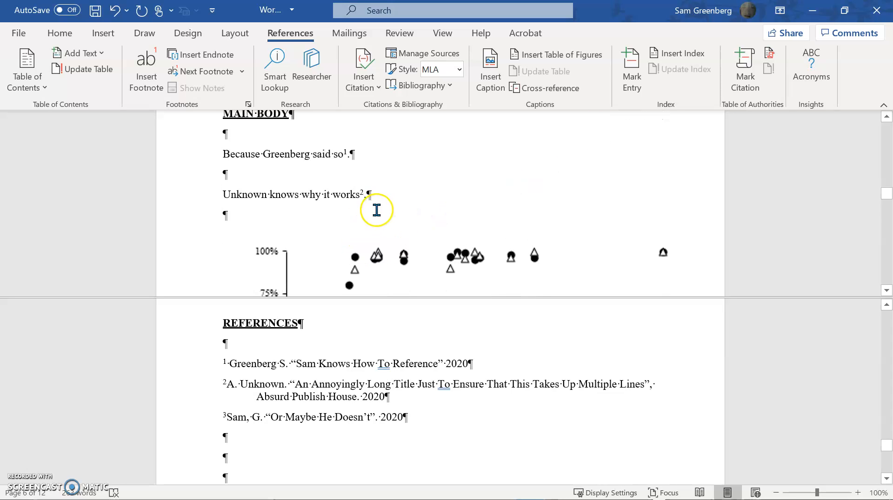
pyautogui.moveTo(223, 160); pyautogui.dragTo(372, 157)
pyautogui.hotkey('ctrl', 'a')
pyautogui.scroll(-3, 386, 193)
pyautogui.scroll(5, 386, 192)
pyautogui.moveTo(356, 222); pyautogui.dragTo(218, 217)
pyautogui.hotkey('ctrl', 'c')
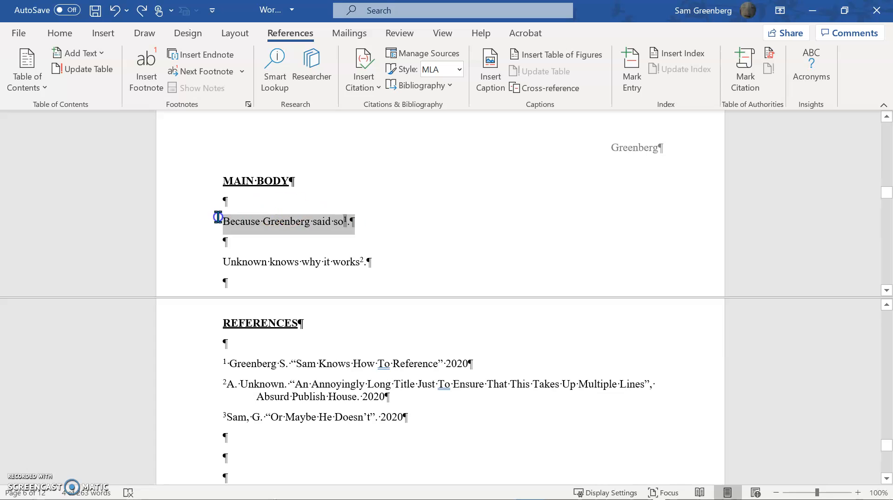
pyautogui.press('Delete')
pyautogui.scroll(5, 379, 233)
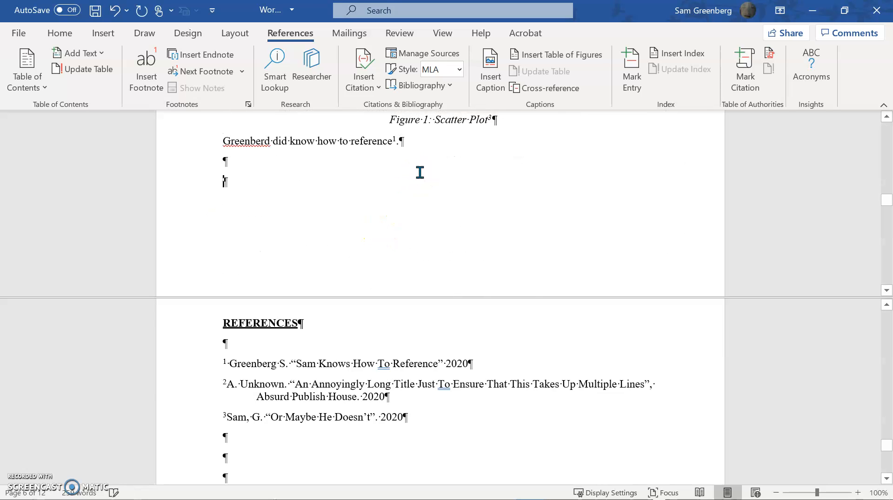
pyautogui.hotkey('ctrl', 'v')
# Update all fields in the document, updating page numbers only for the table of contents.
pyautogui.hotkey('ctrl', 'a')
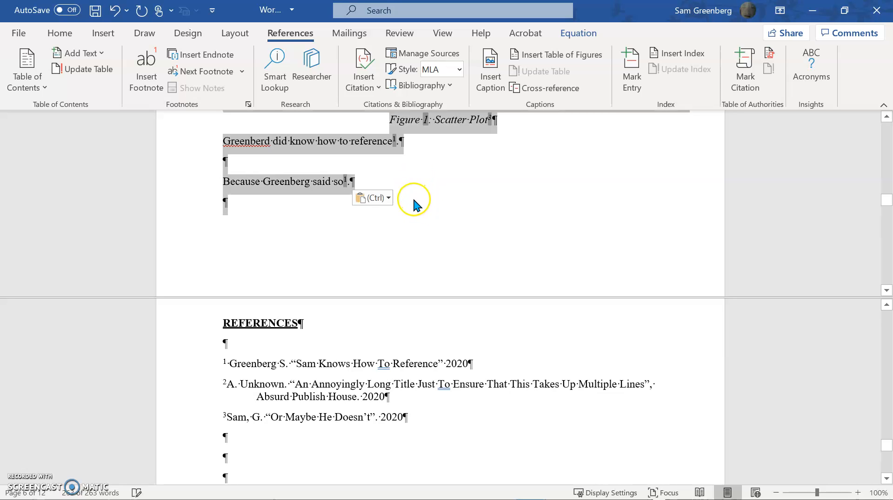
pyautogui.press('F9')
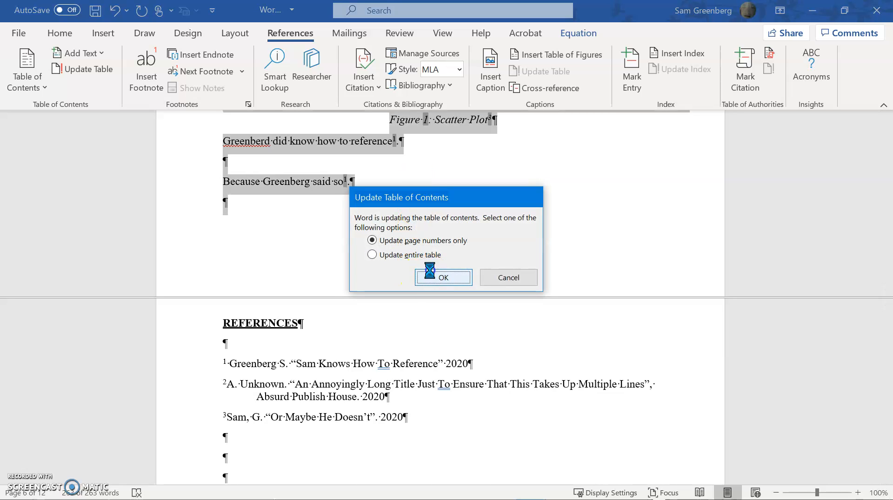
pyautogui.click(429, 274)
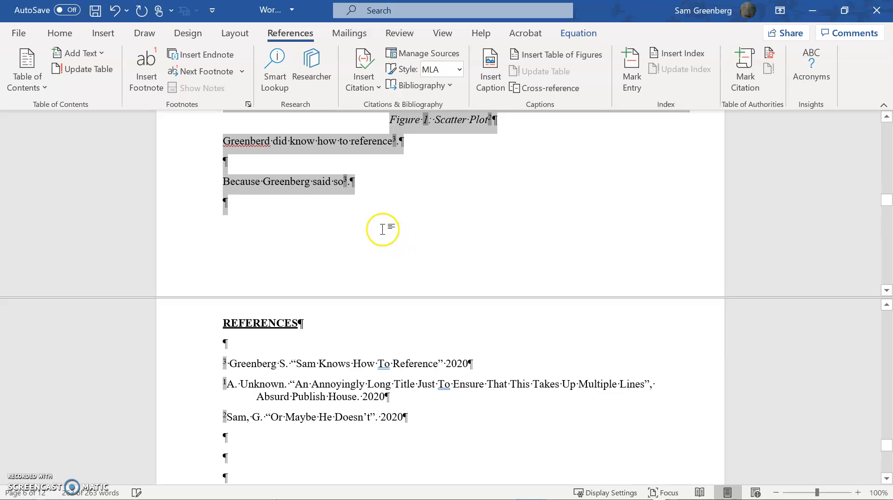
pyautogui.click(381, 229)
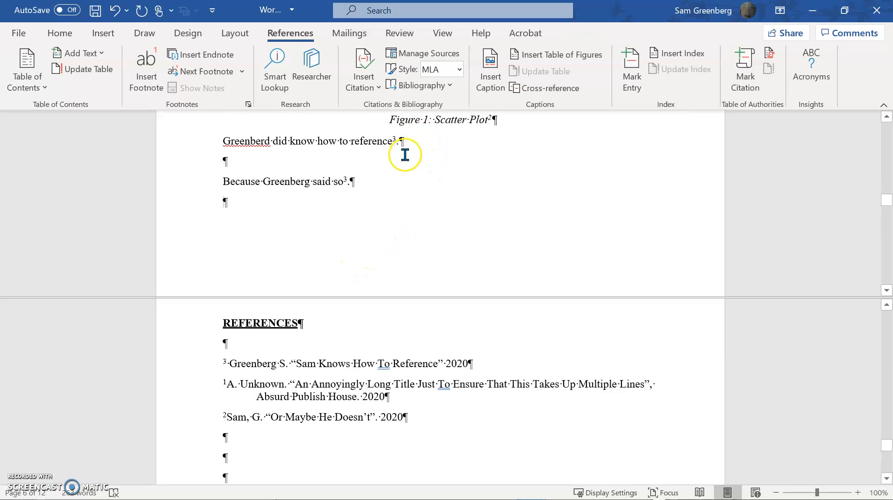
# Undo the last field update while keeping the first sentence at its new place below Figure 1.
pyautogui.hotkey('ctrl', 'z')
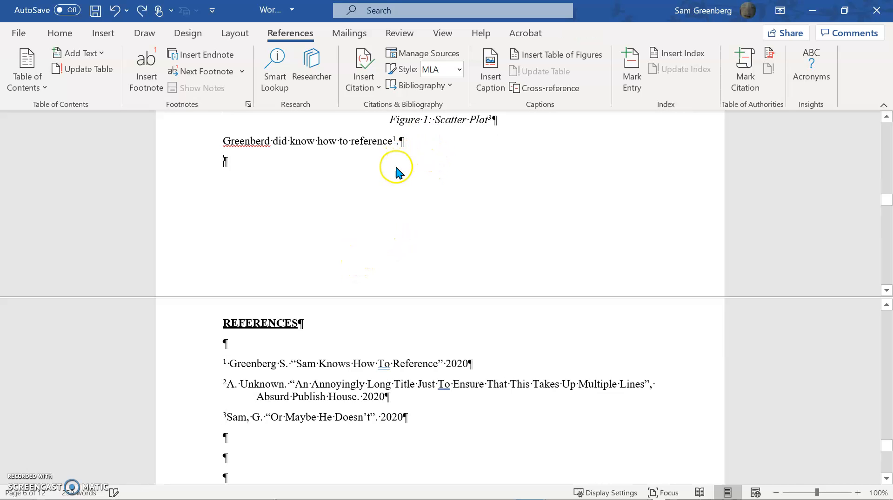
pyautogui.hotkey('ctrl', 'z')
pyautogui.hotkey('ctrl', 'z')
pyautogui.hotkey('ctrl', 'y')
pyautogui.hotkey('ctrl', 'y')
pyautogui.hotkey('ctrl', 'y')
pyautogui.hotkey('ctrl', 'y')
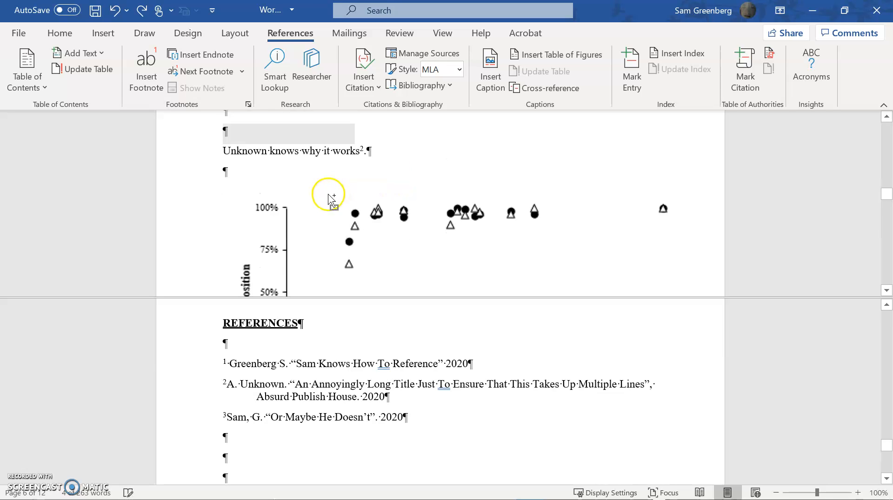
# Move the sentence ending in "did know how to reference" from under the Figure 1 caption to below the MAIN BODY heading.
pyautogui.moveTo(413, 216); pyautogui.dragTo(242, 217)
pyautogui.hotkey('ctrl', 'c')
pyautogui.press('Delete')
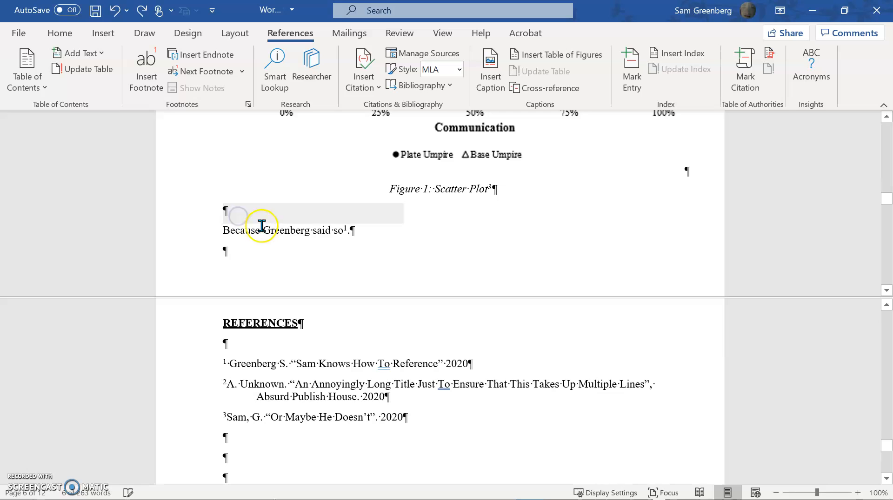
pyautogui.scroll(10, 273, 205)
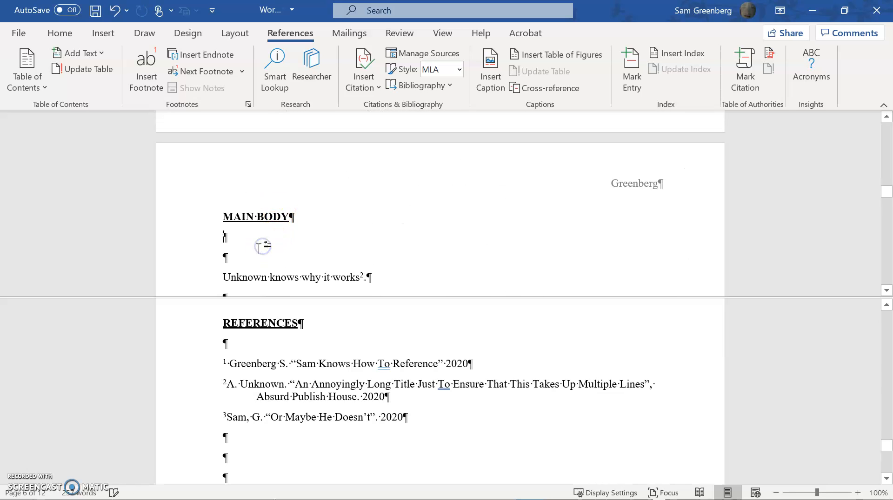
pyautogui.hotkey('ctrl', 'v')
pyautogui.click(262, 251)
pyautogui.press('Return')
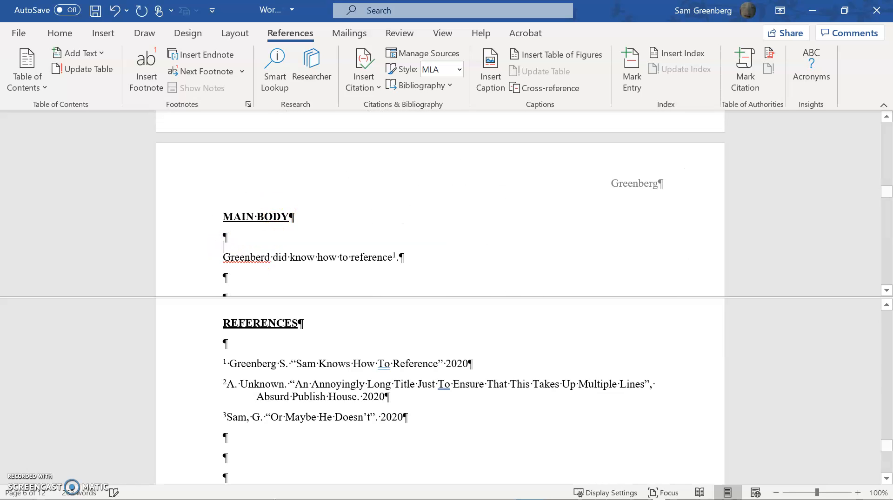
# Update all fields after swapping the two sentences, choosing to update the entire table at each prompt.
pyautogui.hotkey('ctrl', 'a')
pyautogui.press('F9')
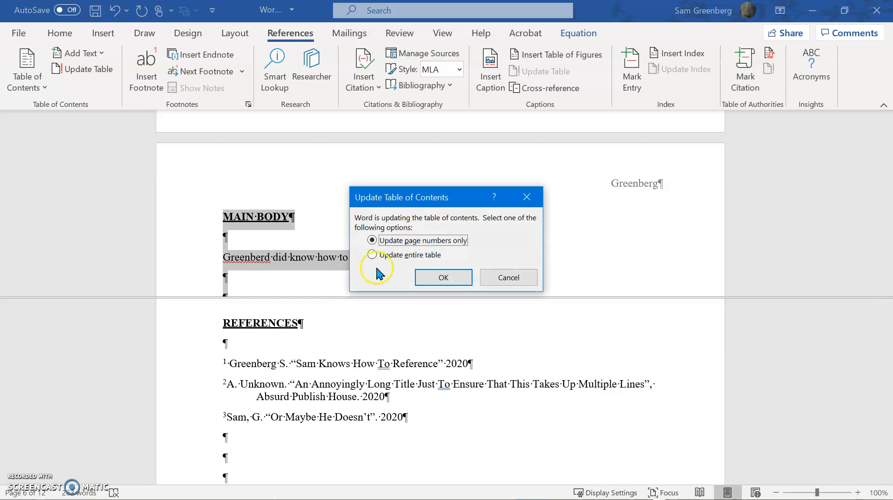
pyautogui.click(411, 255)
pyautogui.click(432, 282)
pyautogui.click(400, 255)
pyautogui.click(434, 278)
pyautogui.click(382, 255)
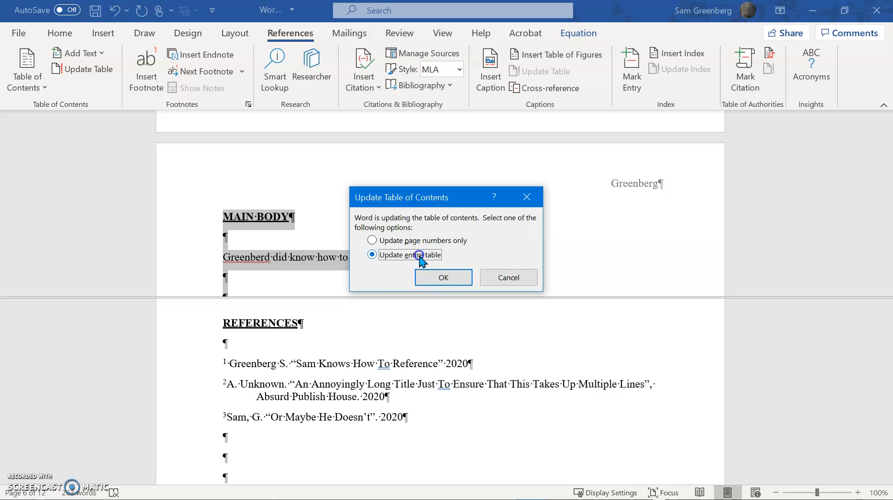
pyautogui.click(432, 277)
# Replace the cross-reference in the first MAIN BODY sentence with the original citation number from the sentence below Figure 1.
pyautogui.scroll(-5, 330, 315)
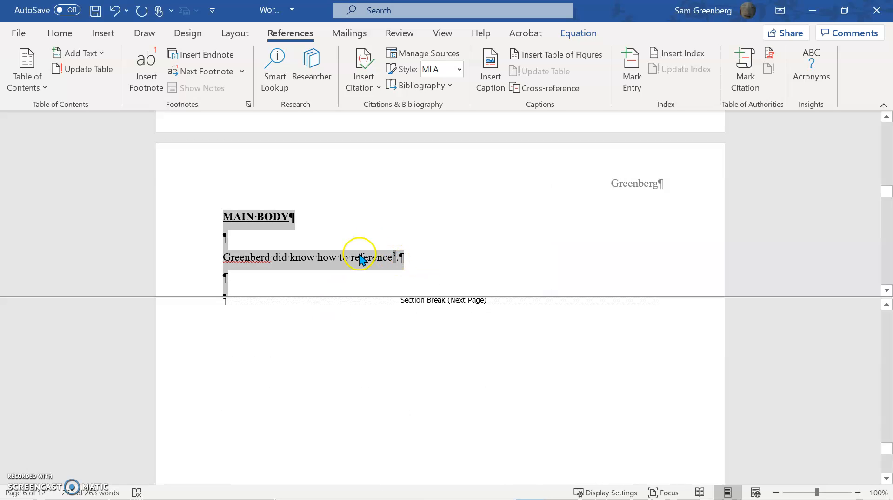
pyautogui.scroll(2, 361, 253)
pyautogui.scroll(-1, 457, 380)
pyautogui.scroll(3, 457, 378)
pyautogui.scroll(5, 456, 375)
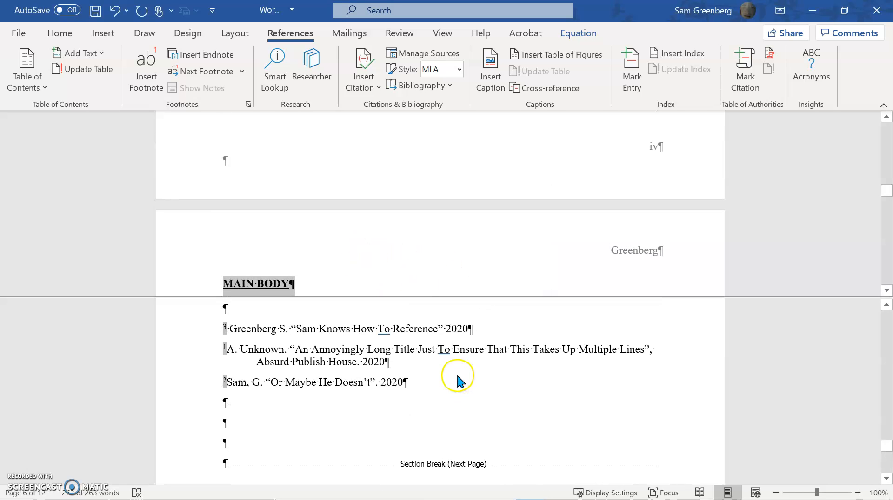
pyautogui.scroll(-7, 395, 213)
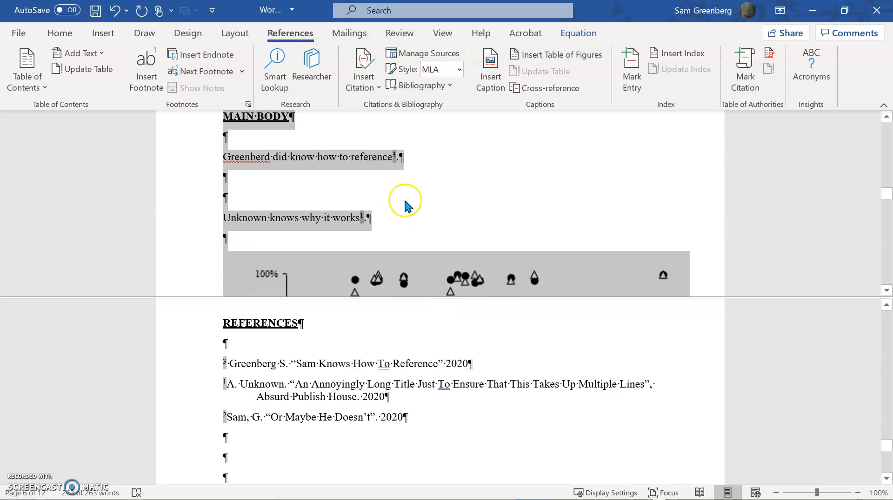
pyautogui.click(395, 155)
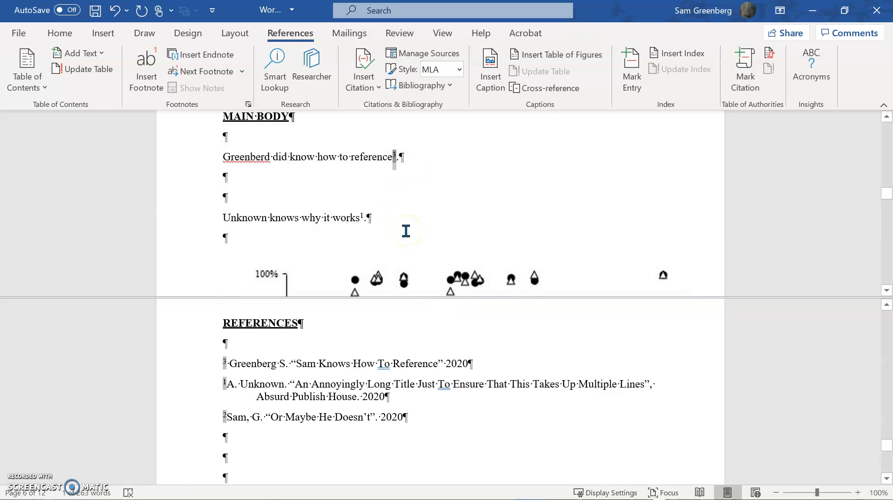
pyautogui.scroll(-6, 392, 211)
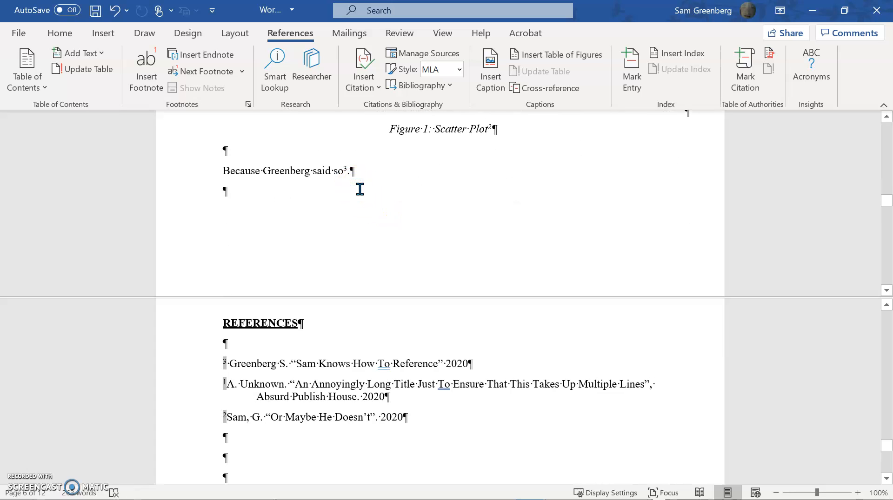
pyautogui.write('3')
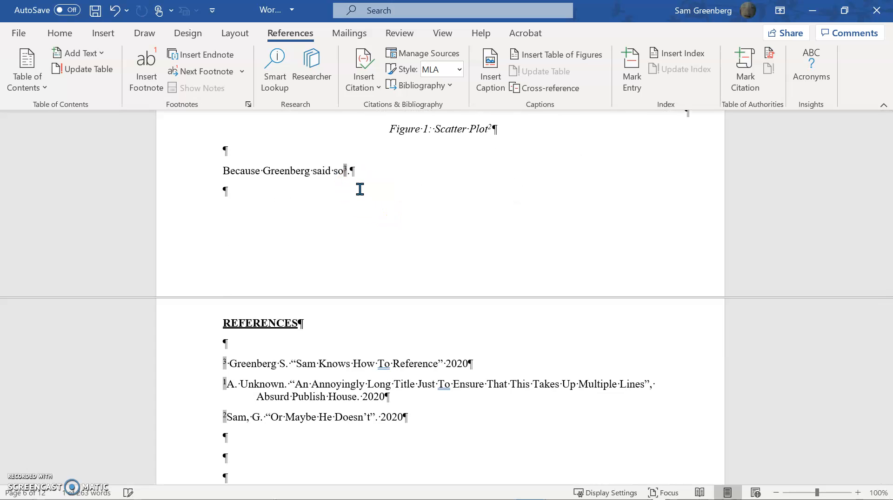
pyautogui.scroll(15, 360, 190)
pyautogui.click(379, 221)
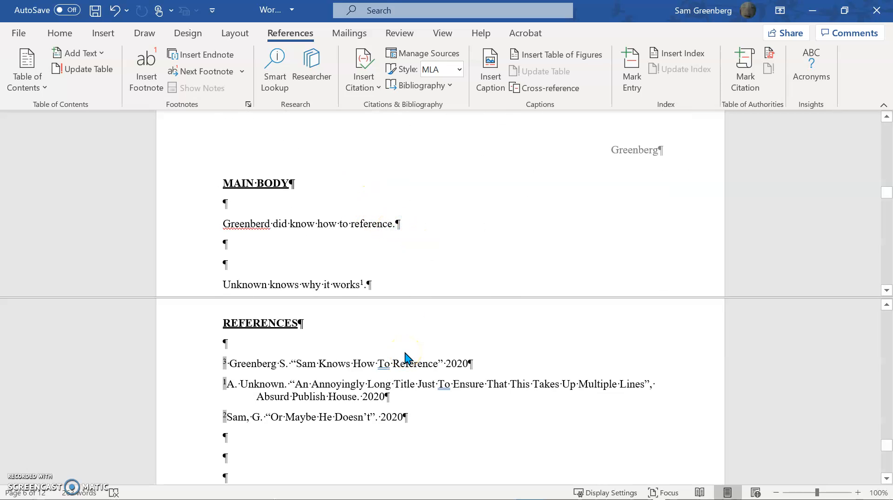
# Update every field again to renumber the citations in order, updating the entire tables.
pyautogui.hotkey('ctrl', 'a')
pyautogui.press('F9')
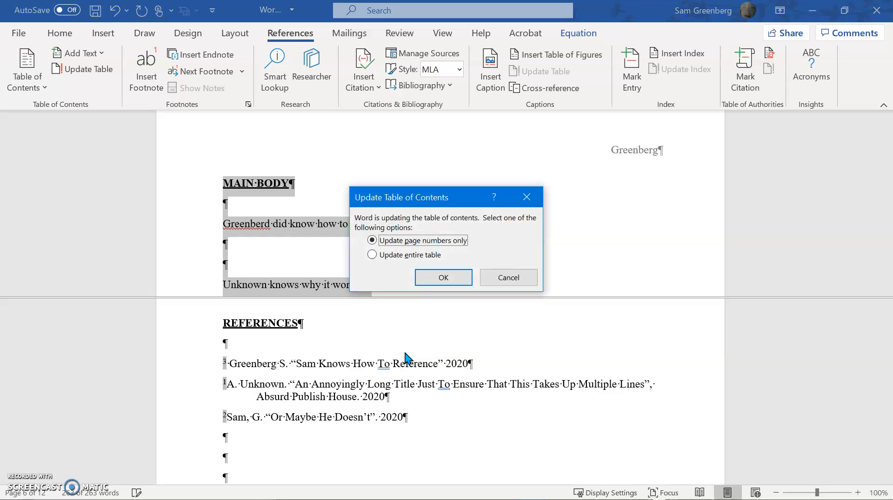
pyautogui.click(408, 255)
pyautogui.click(431, 277)
pyautogui.click(417, 256)
pyautogui.click(428, 277)
pyautogui.click(410, 256)
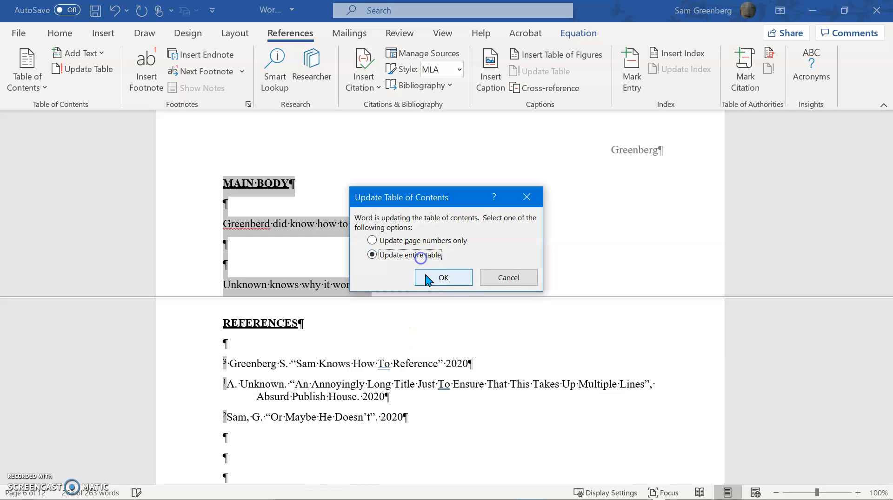
pyautogui.click(426, 279)
pyautogui.click(406, 239)
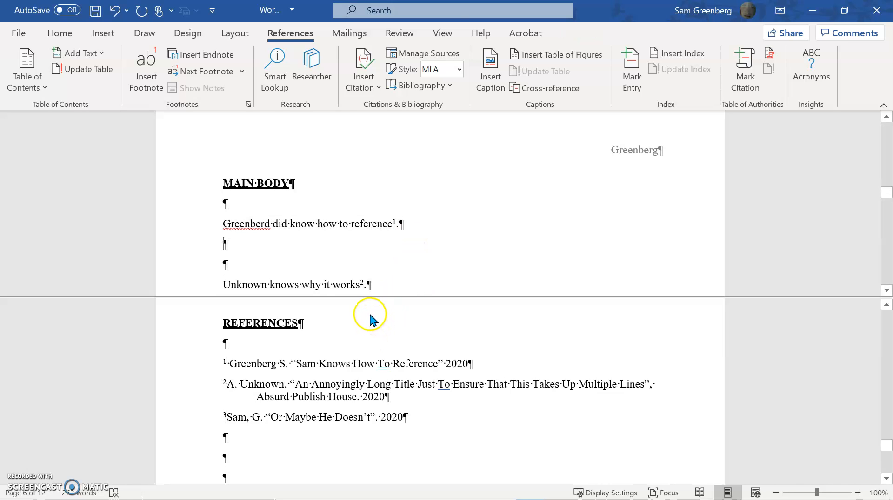
# Remove the split from the document window.
pyautogui.press('alt')
pyautogui.click(343, 332)
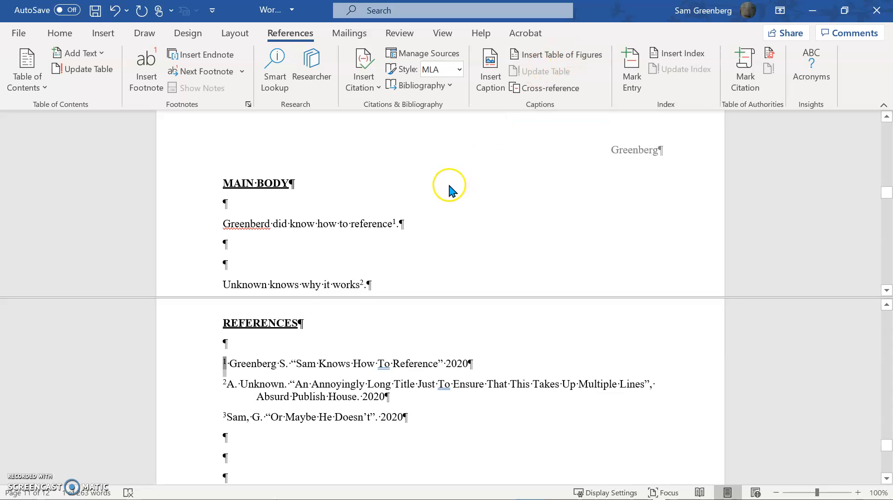
pyautogui.hotkey('ctrl', 'a')
pyautogui.click(434, 193)
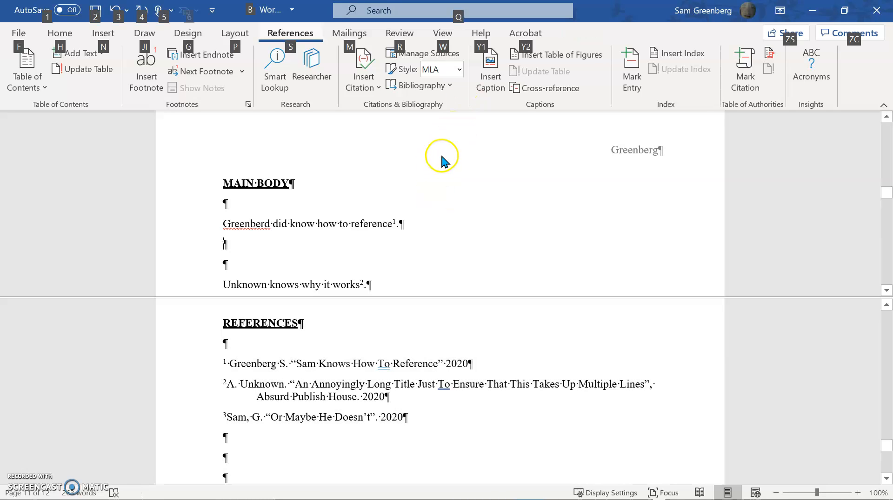
pyautogui.click(433, 37)
pyautogui.click(571, 92)
# Delete all three entries and surplus blank paragraphs under the REFERENCES heading.
pyautogui.click(297, 270)
pyautogui.moveTo(407, 232); pyautogui.dragTo(293, 209)
pyautogui.moveTo(430, 249); pyautogui.dragTo(229, 188)
pyautogui.press('Delete')
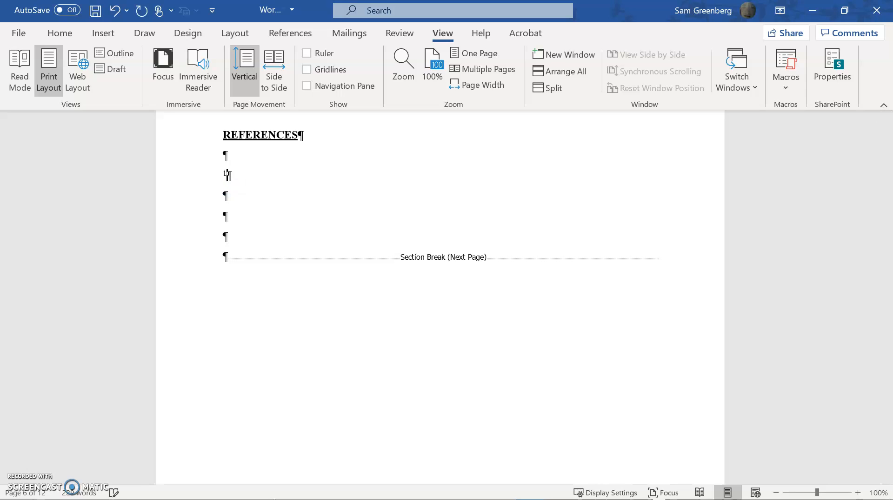
pyautogui.press('Delete')
pyautogui.click(236, 216)
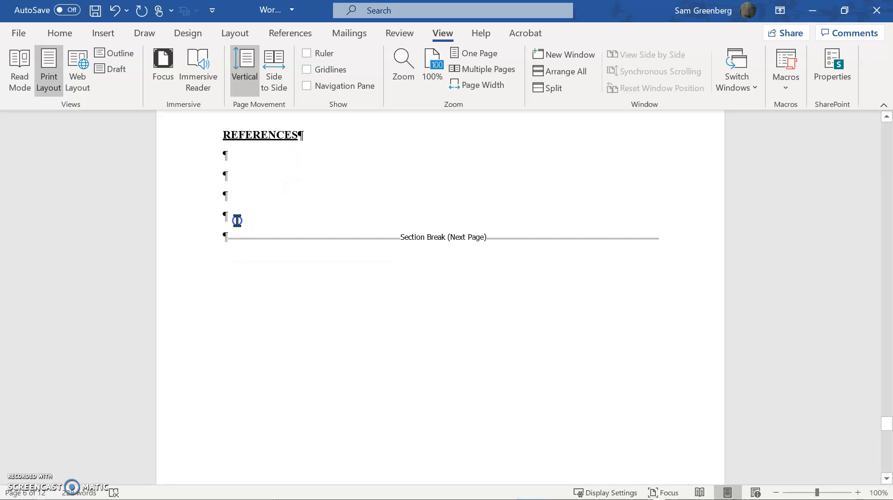
pyautogui.press('BackSpace')
pyautogui.press('BackSpace')
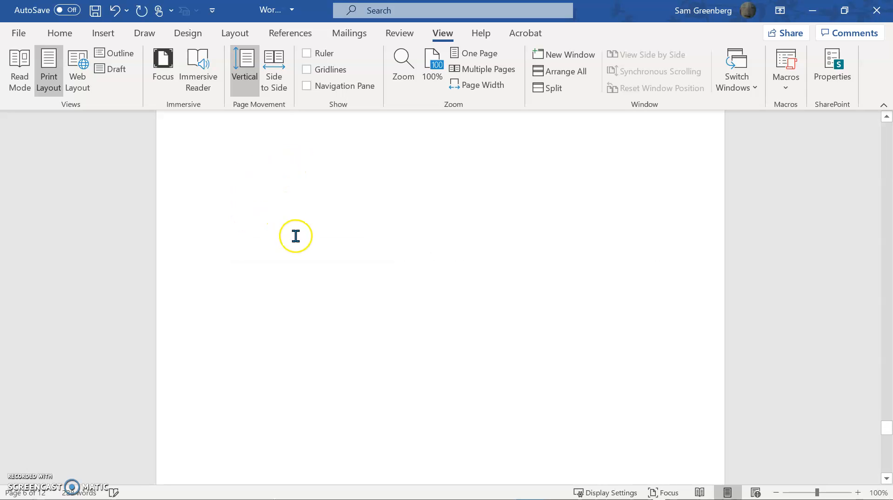
# Shorten the appendix heading to "APPENDIX A" by removing its ": RAW DATA" title.
pyautogui.scroll(-5, 296, 270)
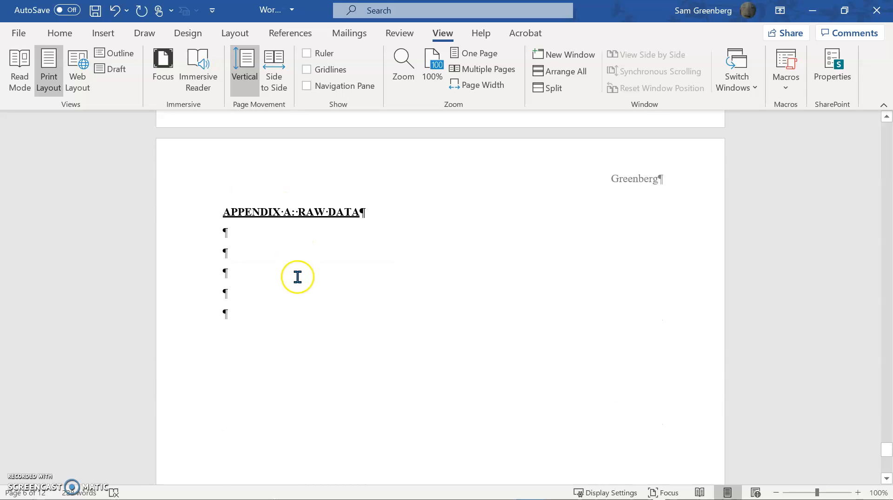
pyautogui.click(357, 210)
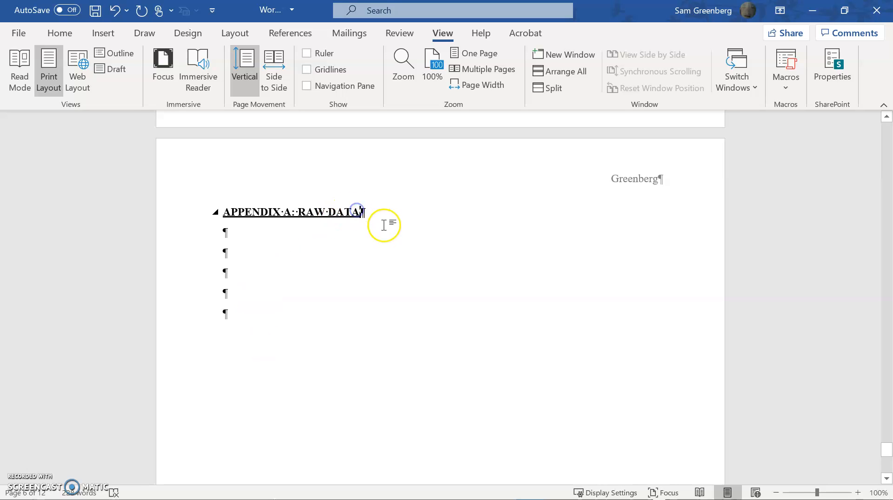
pyautogui.press('BackSpace')
pyautogui.press('BackSpace')
pyautogui.press('BackSpace')
pyautogui.press('BackSpace')
pyautogui.press('BackSpace')
pyautogui.press('BackSpace')
pyautogui.press('BackSpace')
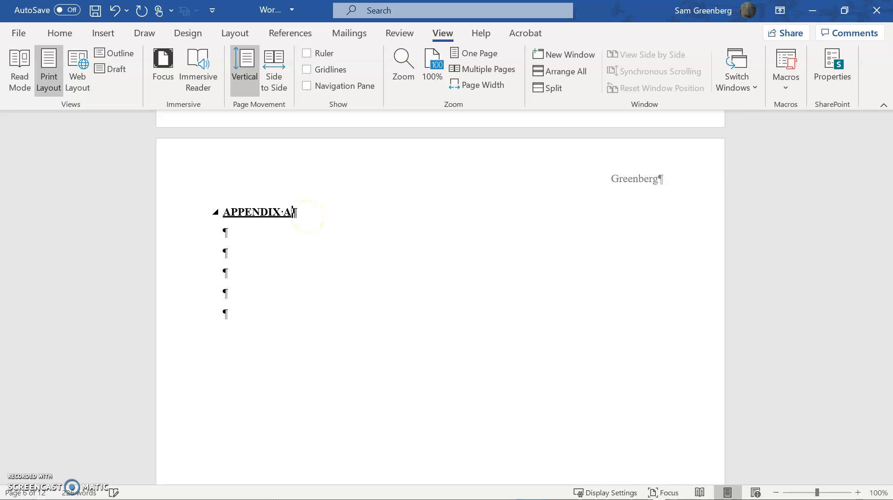
pyautogui.click(309, 232)
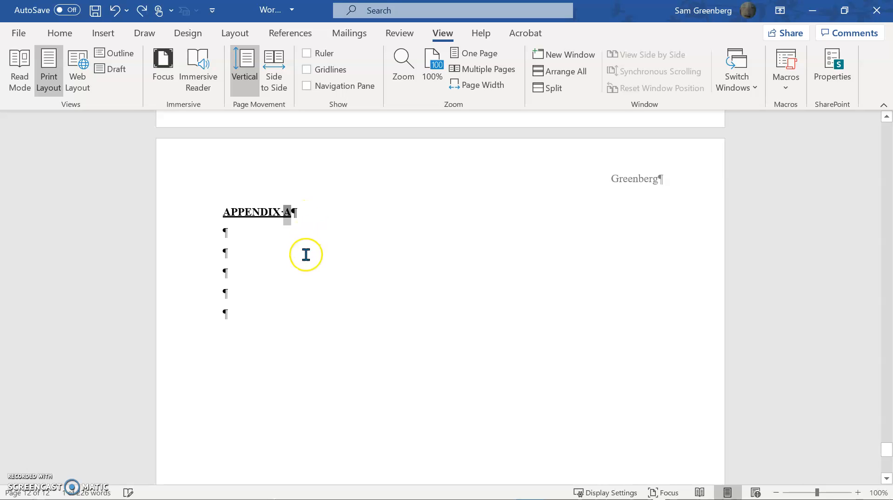
# Replace the typed appendix heading with an automatically lettered caption using the Appendix label, and apply the main heading style to it.
pyautogui.hotkey('shift', 'Home')
pyautogui.press('BackSpace')
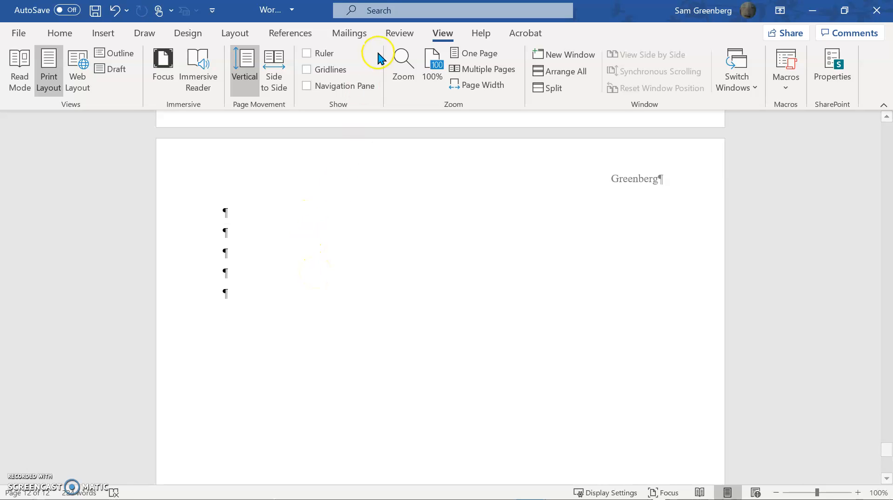
pyautogui.click(319, 36)
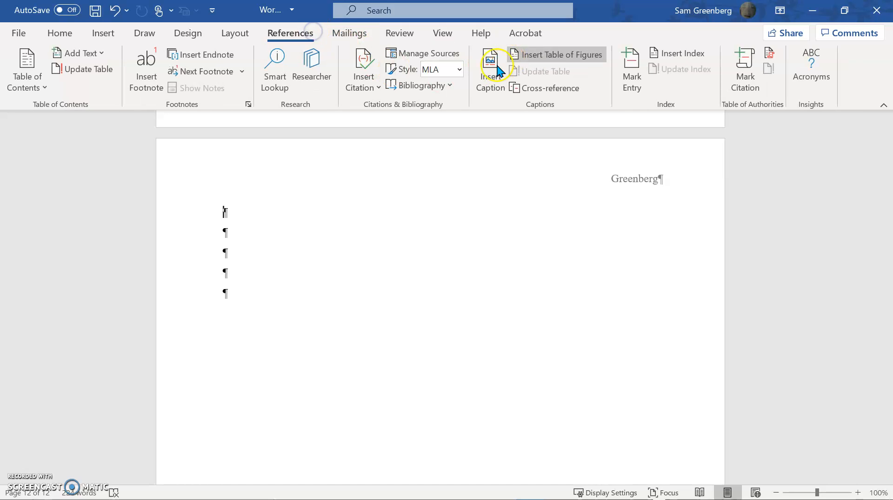
pyautogui.click(492, 65)
pyautogui.click(585, 185)
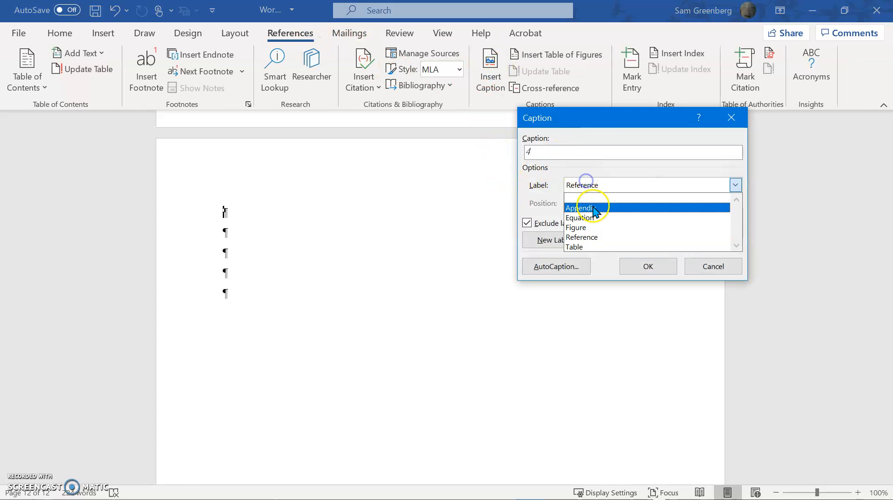
pyautogui.click(590, 203)
pyautogui.click(632, 267)
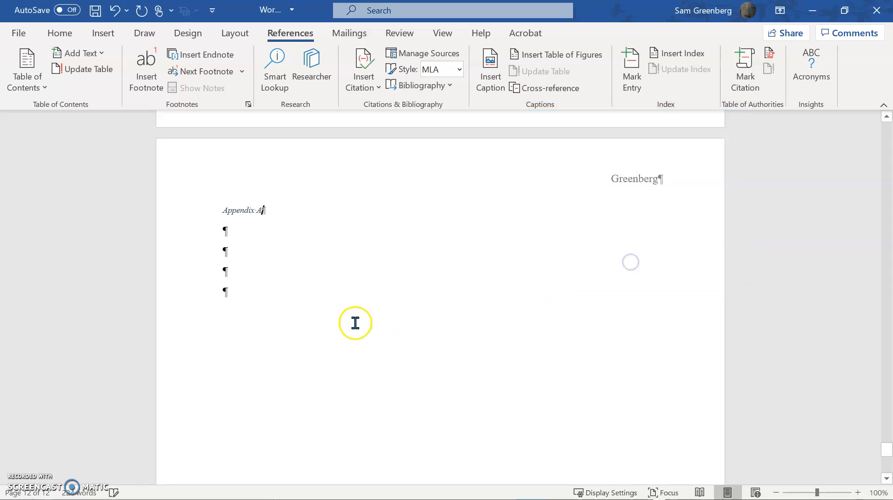
pyautogui.click(61, 33)
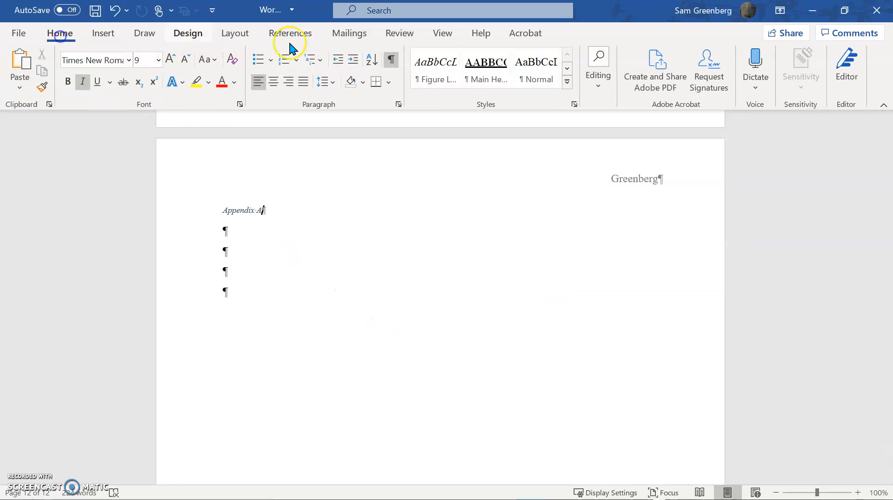
pyautogui.click(479, 69)
# Delete the sample content of the main body, from its last page up to the first citation sentence.
pyautogui.scroll(3, 455, 176)
pyautogui.scroll(15, 454, 177)
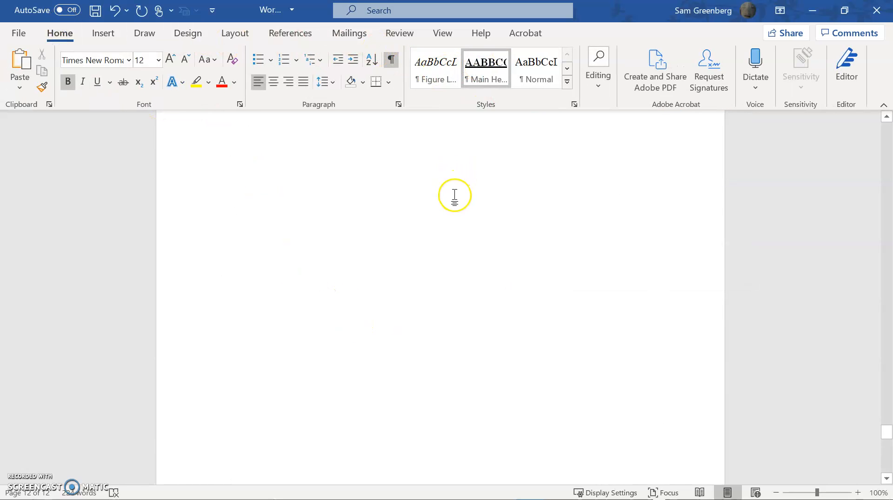
pyautogui.scroll(5, 443, 220)
pyautogui.moveTo(409, 283); pyautogui.dragTo(212, 389)
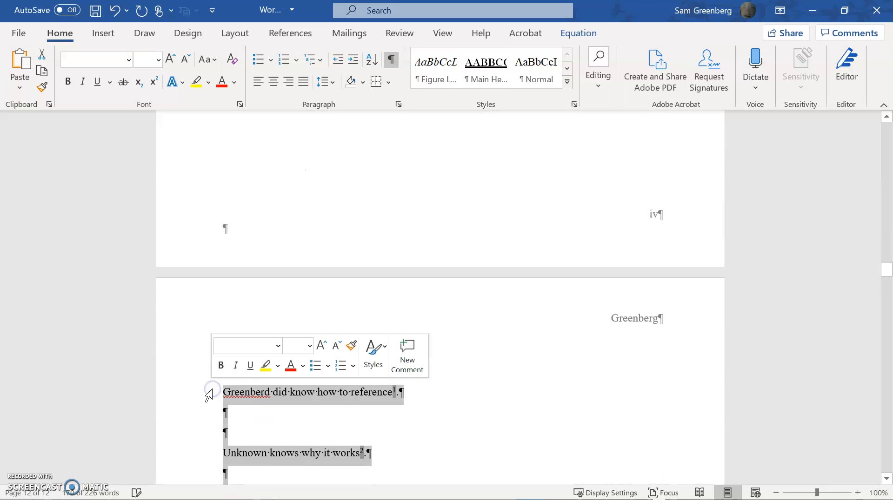
pyautogui.press('Delete')
# Replace the ABSTRACT heading with "EXECUTIVE SUMMARY" in the main heading style.
pyautogui.scroll(15, 312, 364)
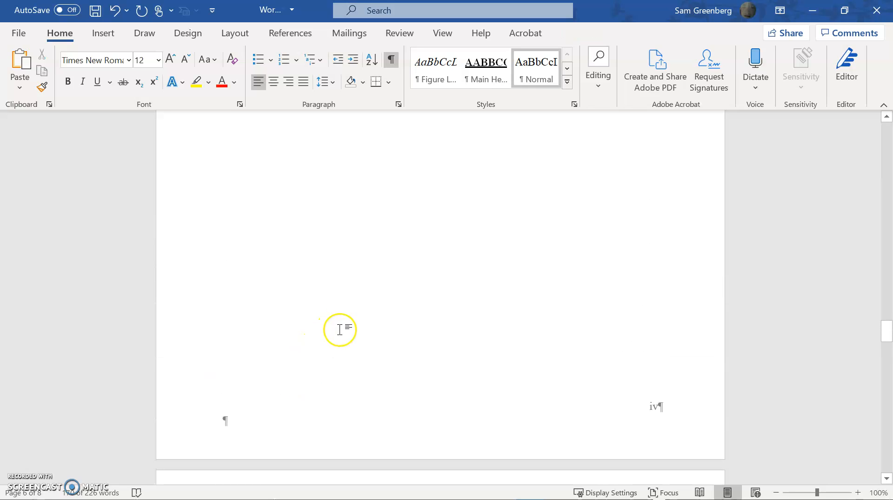
pyautogui.scroll(15, 359, 297)
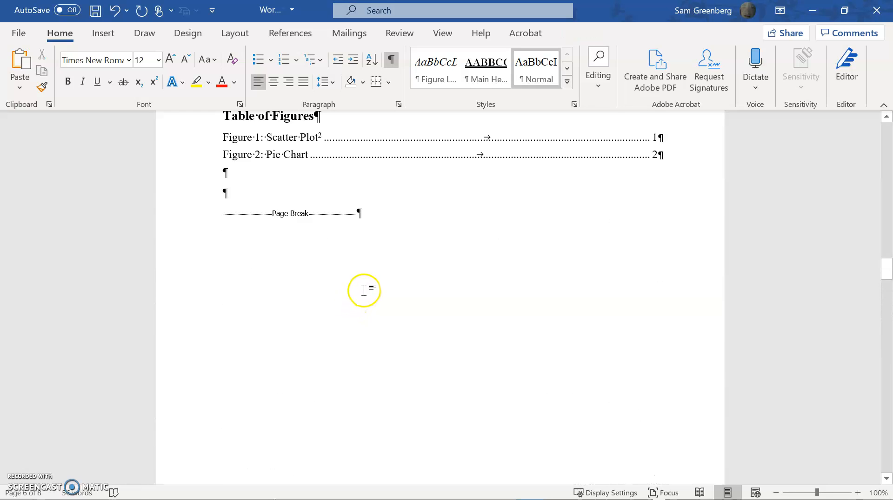
pyautogui.scroll(15, 363, 284)
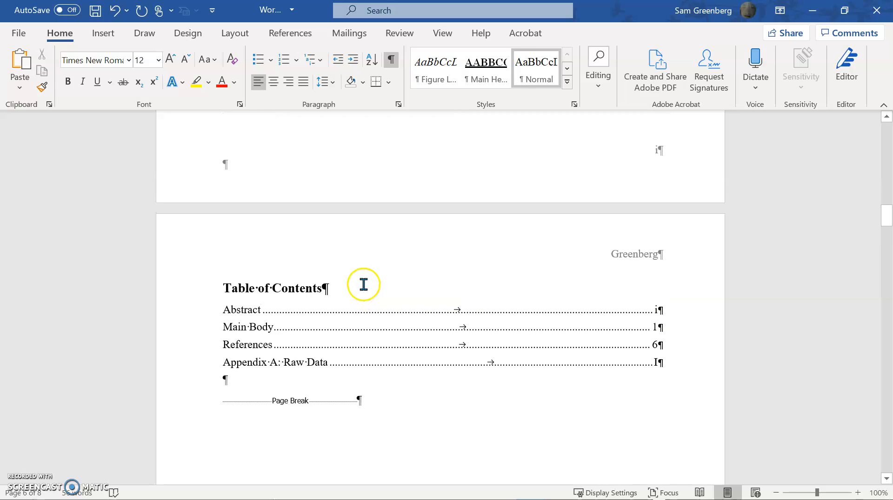
pyautogui.click(318, 269)
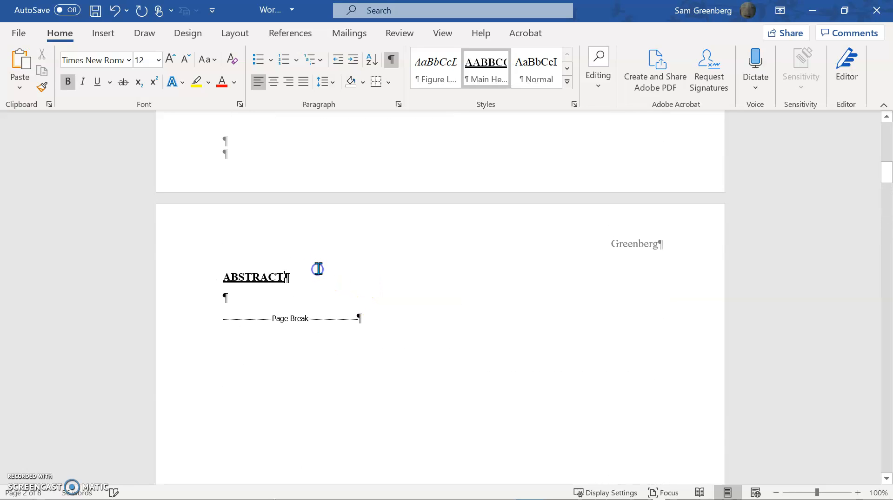
pyautogui.tripleClick(314, 287)
pyautogui.write('EXECUTIVE SUMMARY')
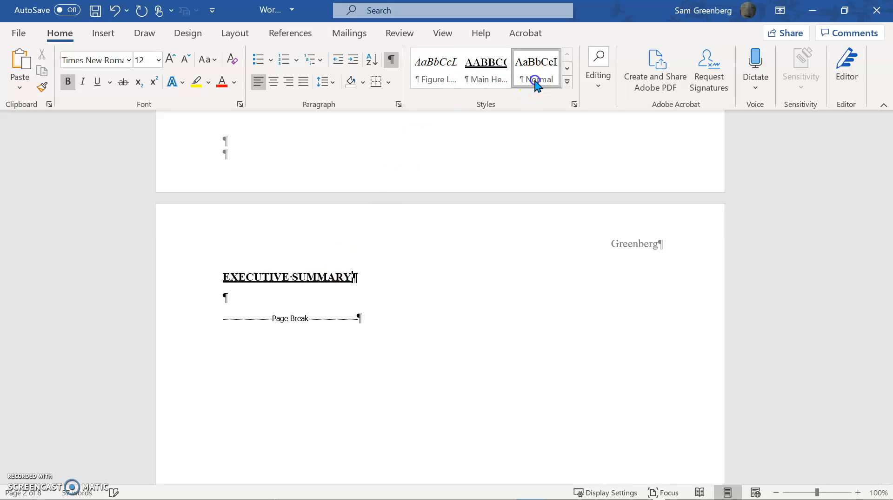
pyautogui.click(477, 75)
# Replace the professor line on the title page with the placeholder "Dr. Last".
pyautogui.scroll(10, 459, 253)
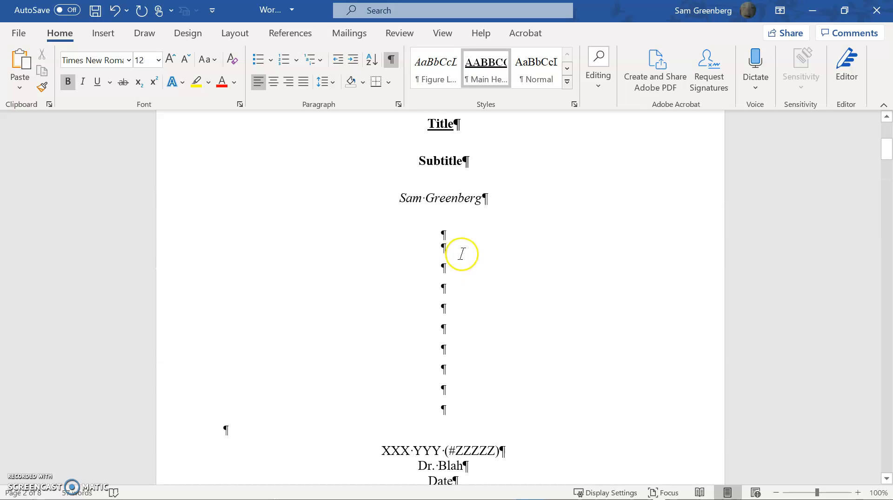
pyautogui.scroll(-5, 443, 329)
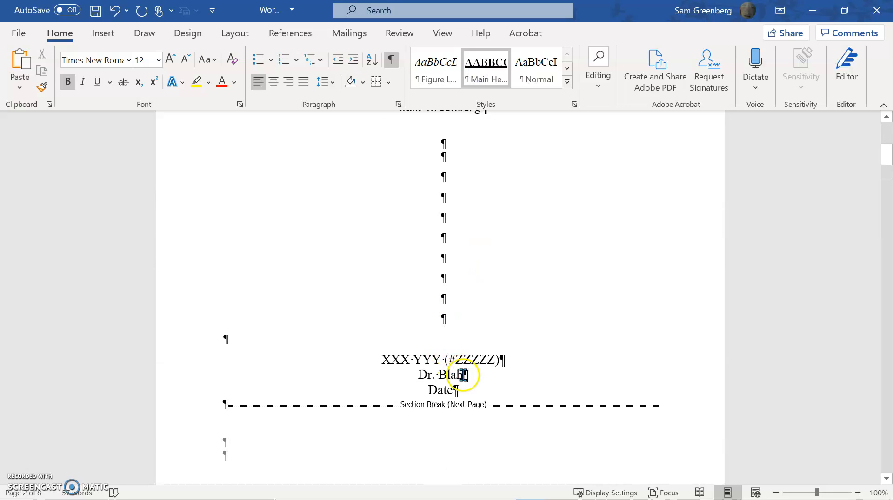
pyautogui.moveTo(415, 381); pyautogui.dragTo(415, 379)
pyautogui.write('Dr')
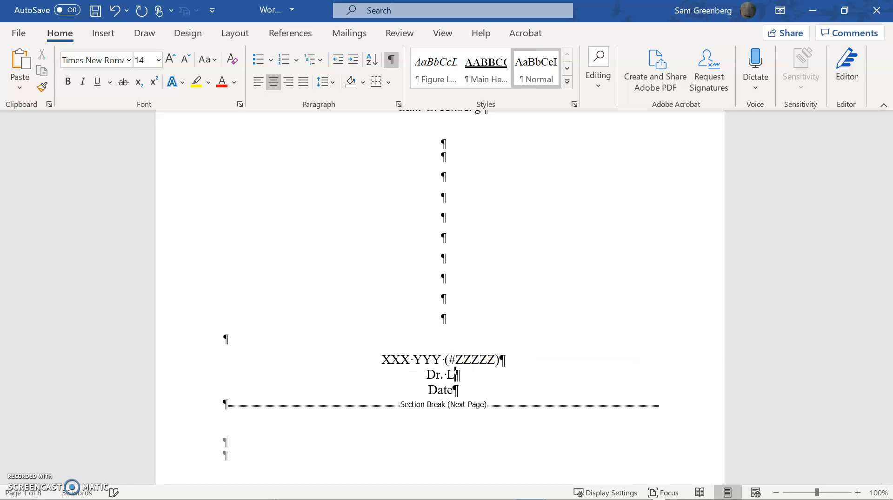
# Update every field in the whole document and check the refreshed tables of contents, figures and tables.
pyautogui.scroll(8, 363, 312)
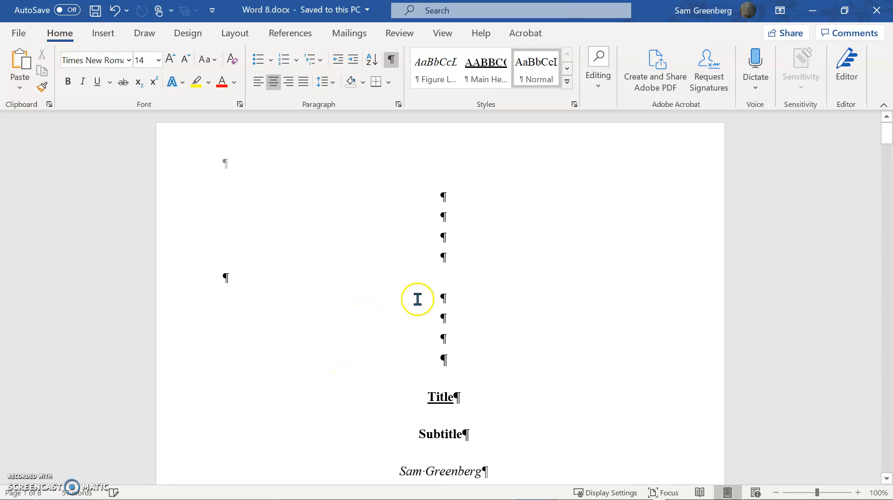
pyautogui.keyDown('ctrl'); pyautogui.scroll(-5, 718, 274); pyautogui.keyUp('ctrl')
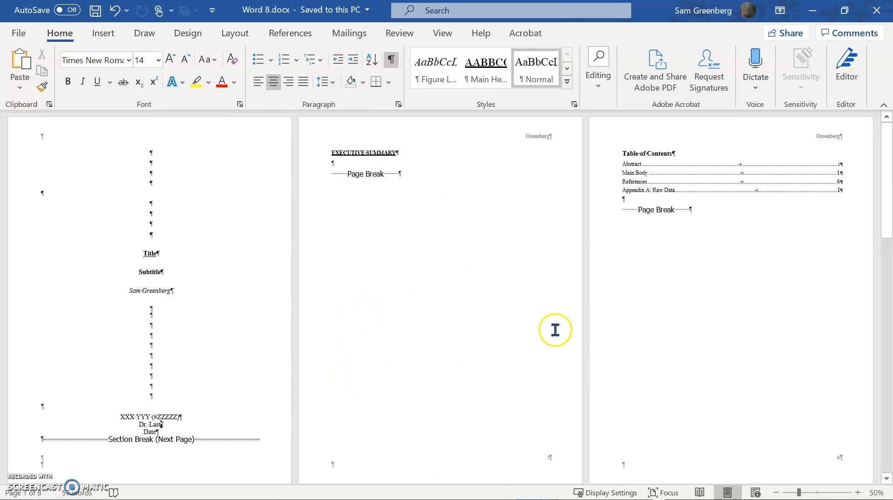
pyautogui.scroll(-10, 422, 298)
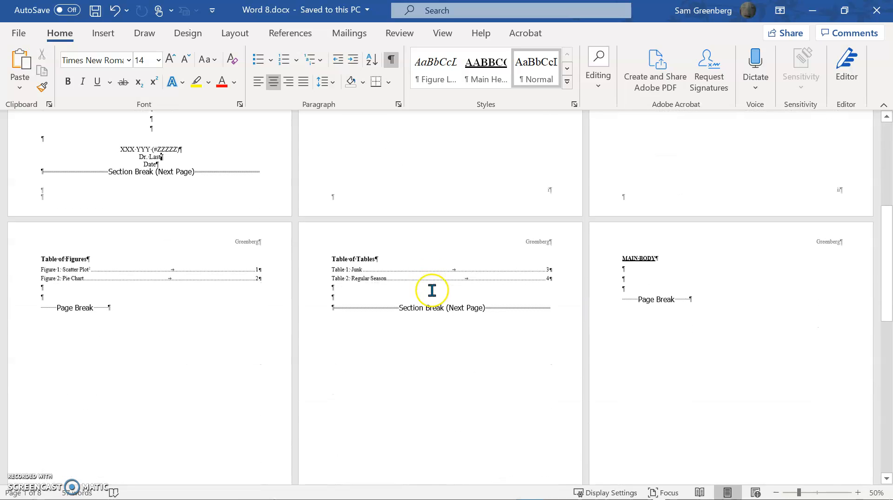
pyautogui.scroll(-10, 432, 290)
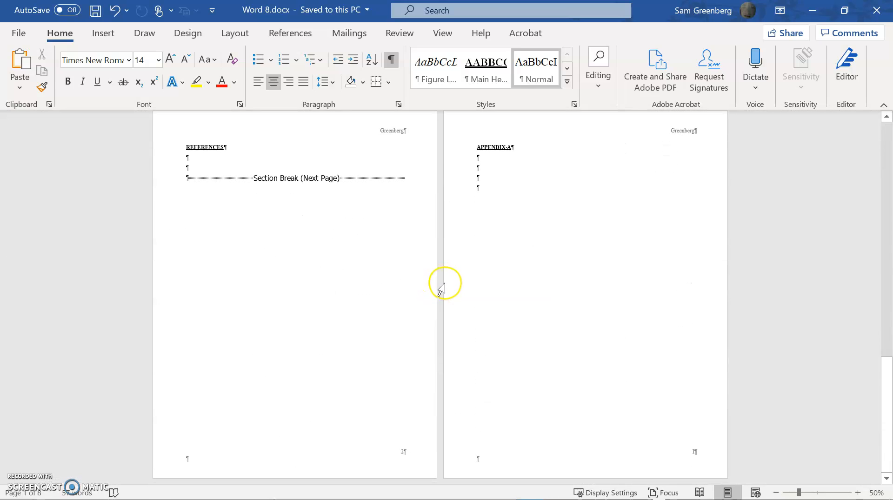
pyautogui.hotkey('ctrl', 'a')
pyautogui.press('F9')
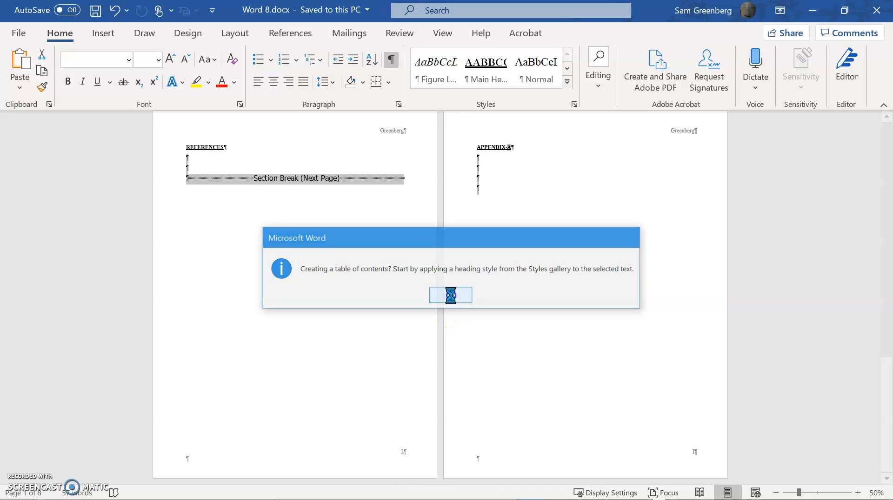
pyautogui.click(451, 298)
pyautogui.scroll(10, 558, 256)
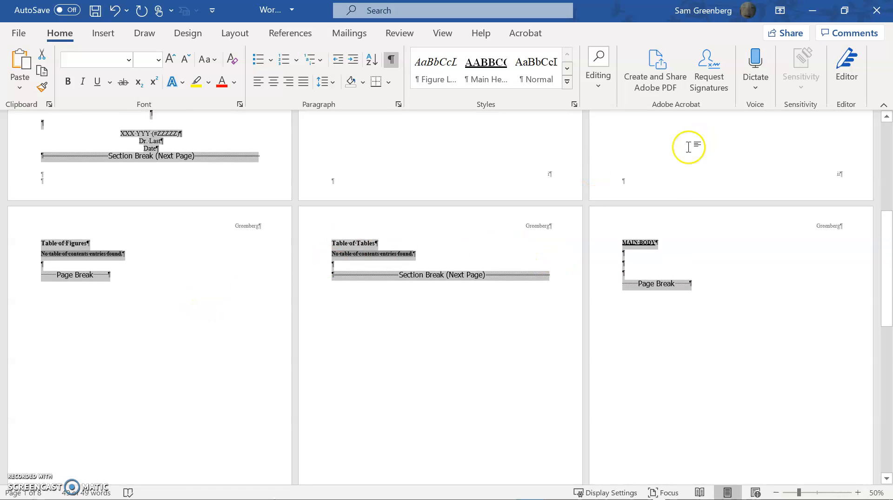
pyautogui.click(643, 259)
pyautogui.scroll(5, 385, 298)
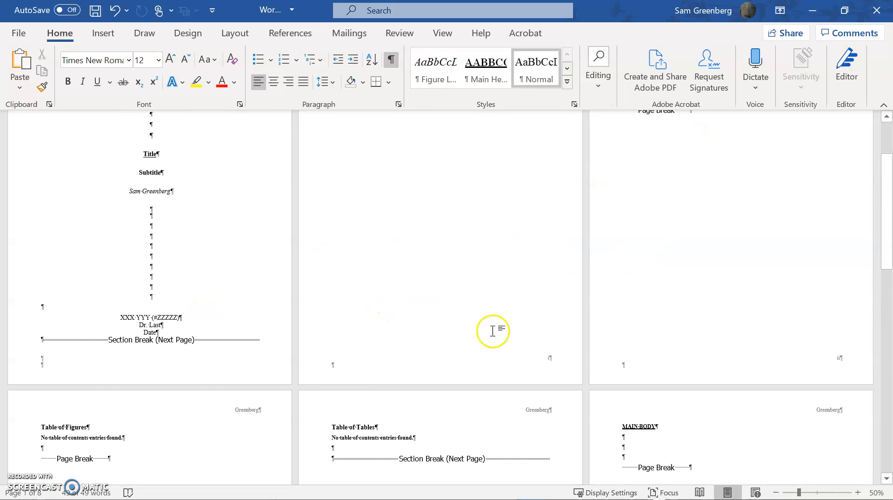
pyautogui.scroll(3, 596, 433)
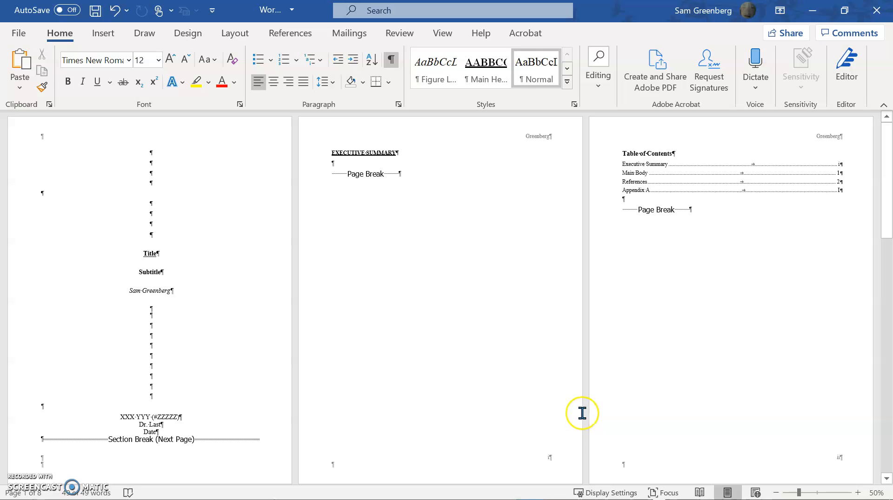
# Save the document as a Word Template (*.dotx) named "Template For Report" in the Custom Office Templates folder.
pyautogui.click(19, 32)
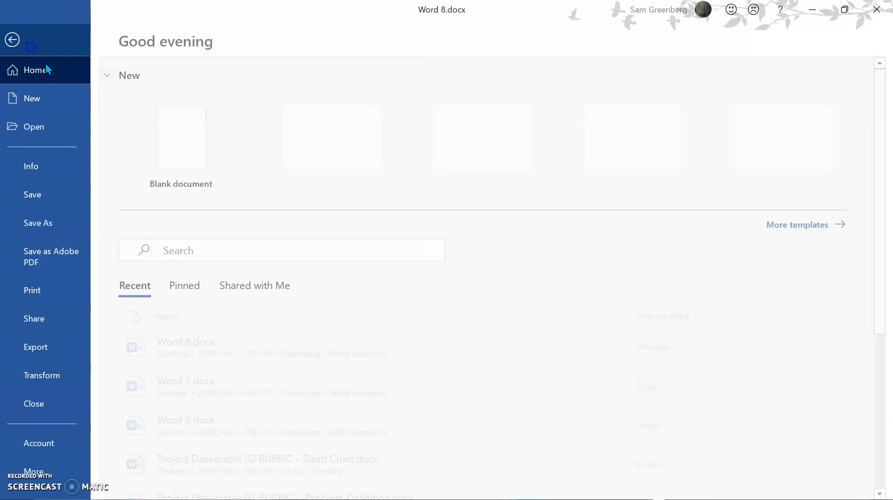
pyautogui.click(40, 227)
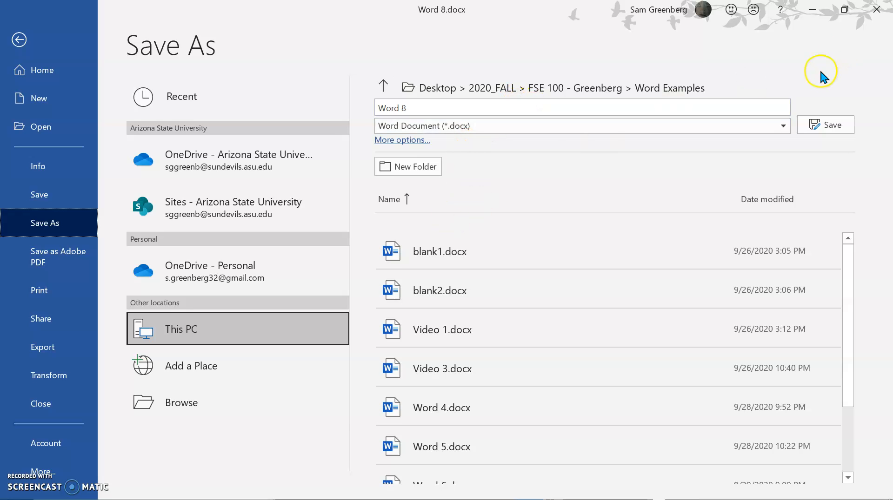
pyautogui.click(479, 126)
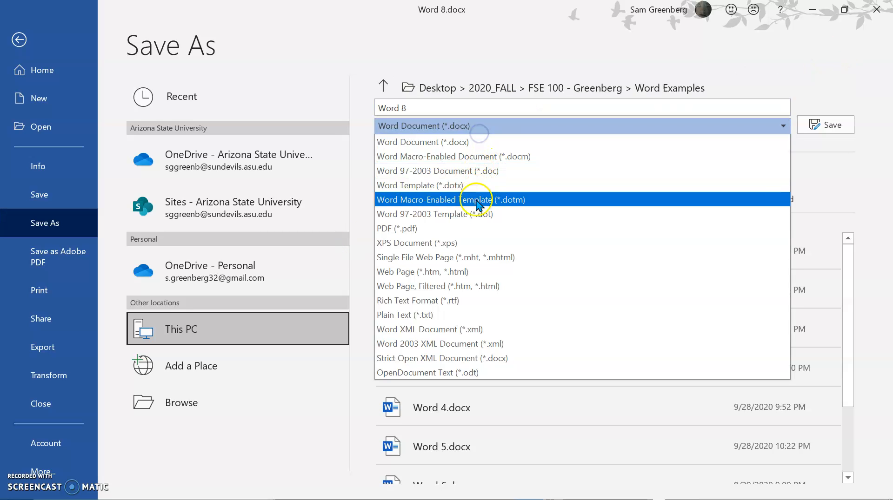
pyautogui.click(466, 186)
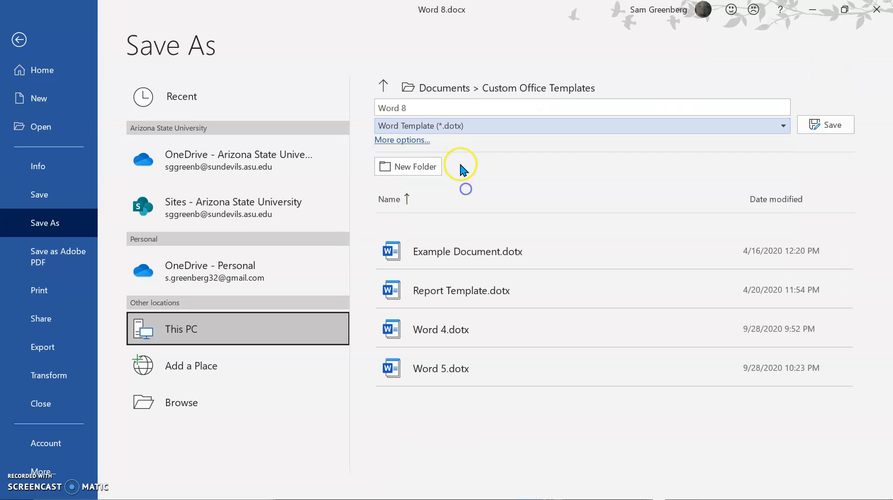
pyautogui.click(427, 109)
pyautogui.write('Template F')
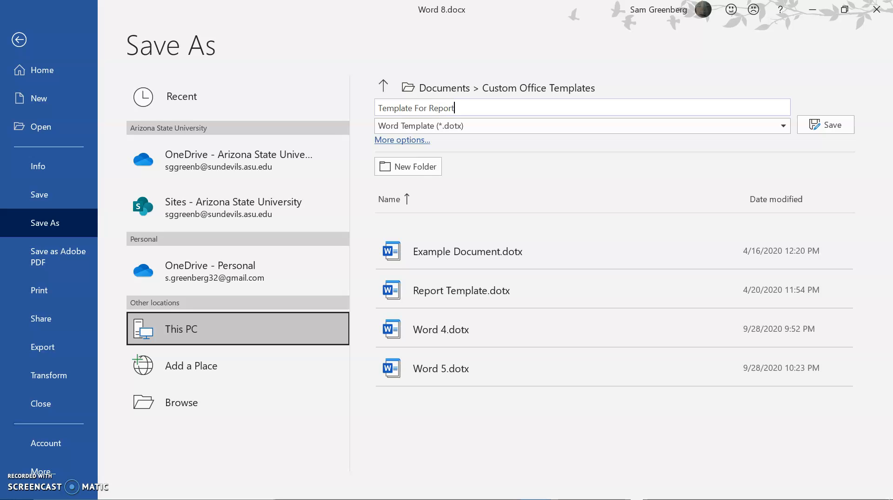
pyautogui.click(825, 124)
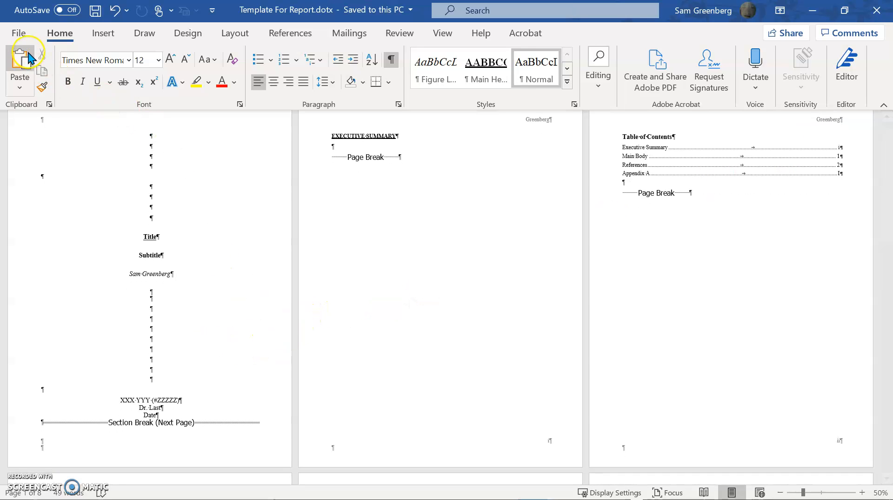
# Create a document from the existing Report Template, review its pages, and close it without saving.
pyautogui.click(19, 33)
pyautogui.click(314, 139)
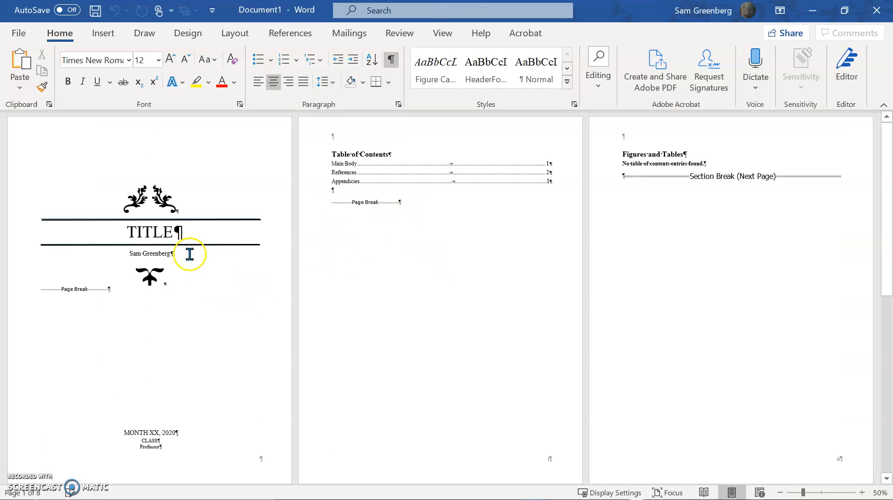
pyautogui.scroll(-15, 259, 244)
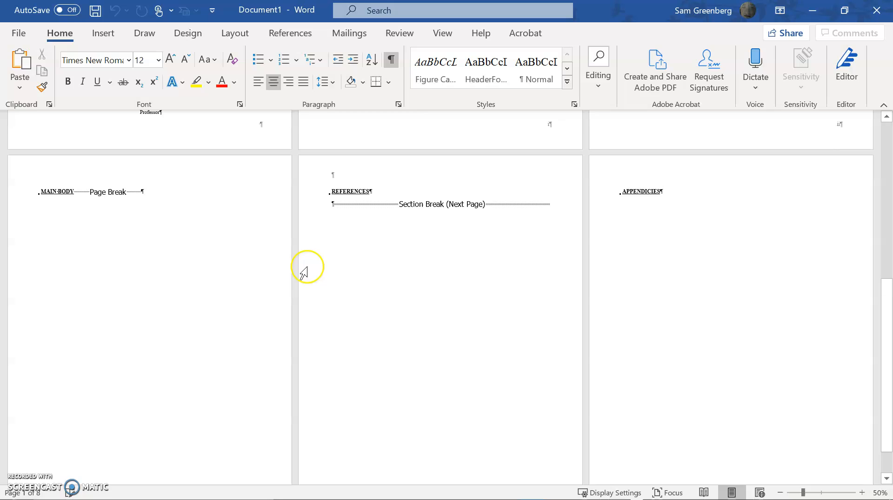
pyautogui.scroll(15, 403, 328)
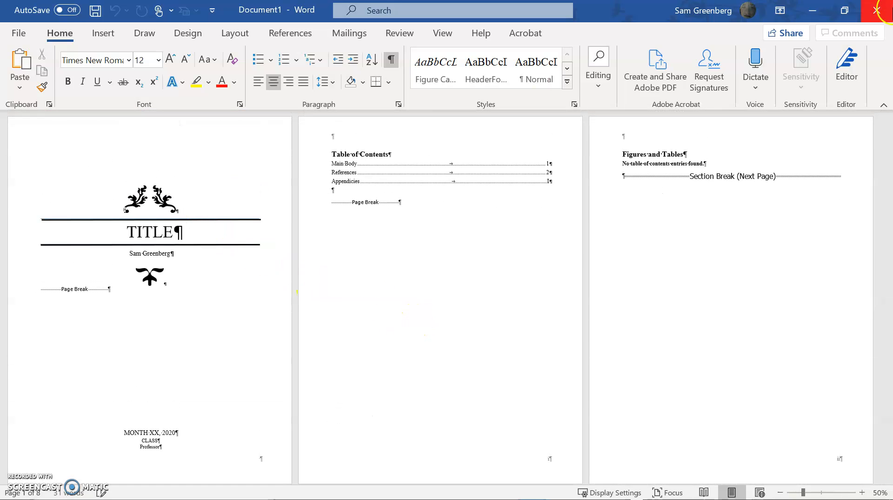
pyautogui.click(888, 15)
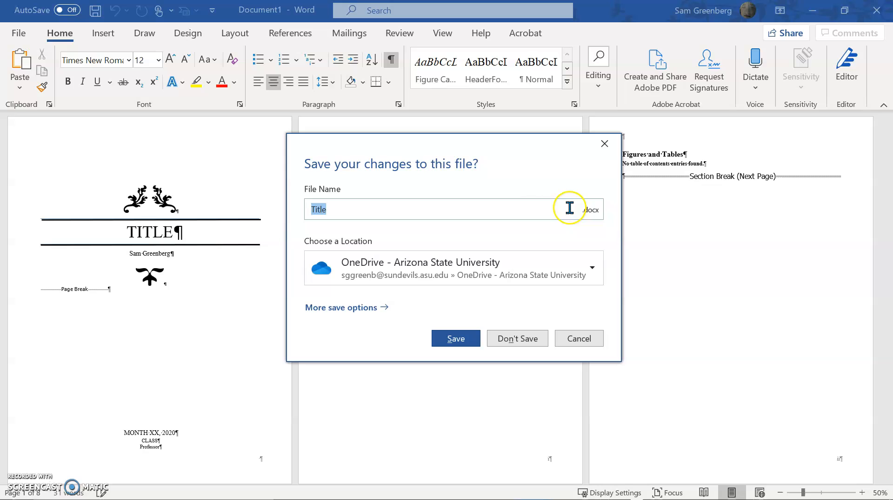
pyautogui.click(508, 339)
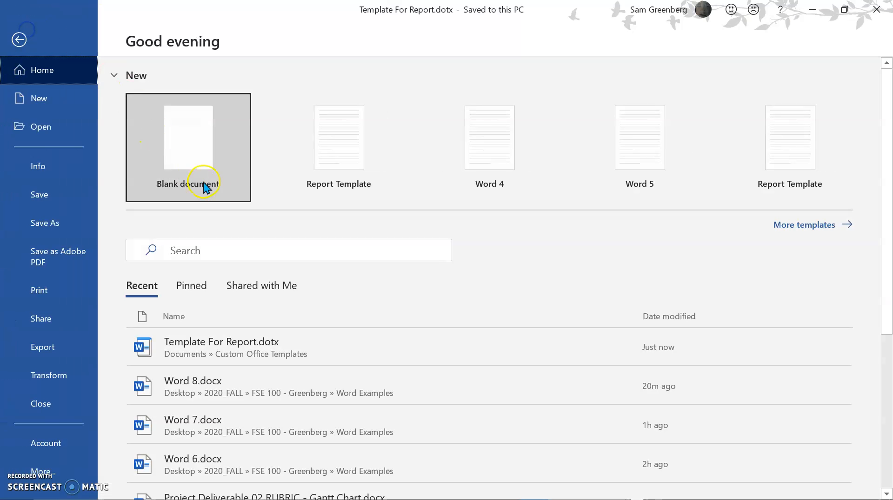
# Create a document from the first Report Template and review its title page, contents, main body, references and appendices pages.
pyautogui.click(328, 158)
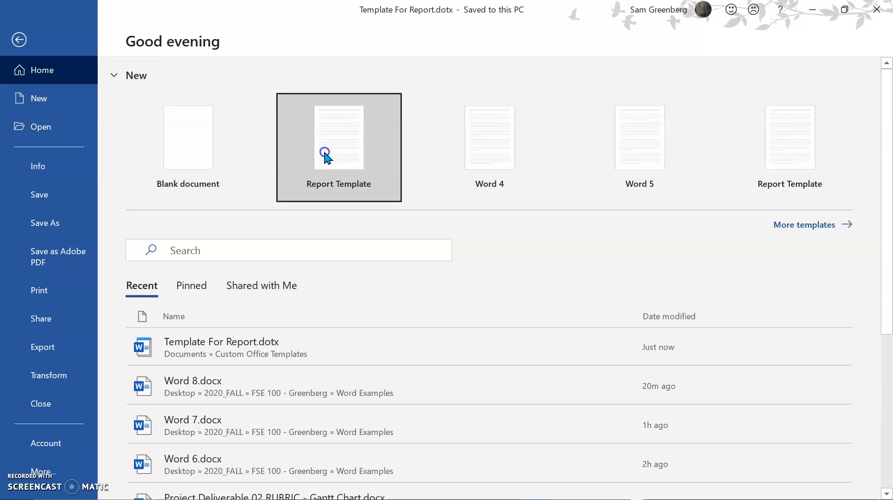
pyautogui.scroll(-3, 422, 236)
pyautogui.scroll(3, 423, 237)
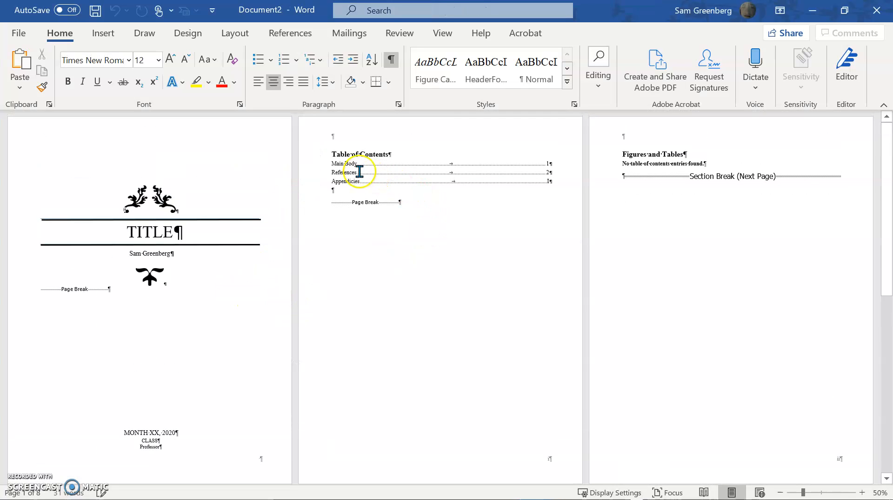
pyautogui.scroll(-10, 598, 179)
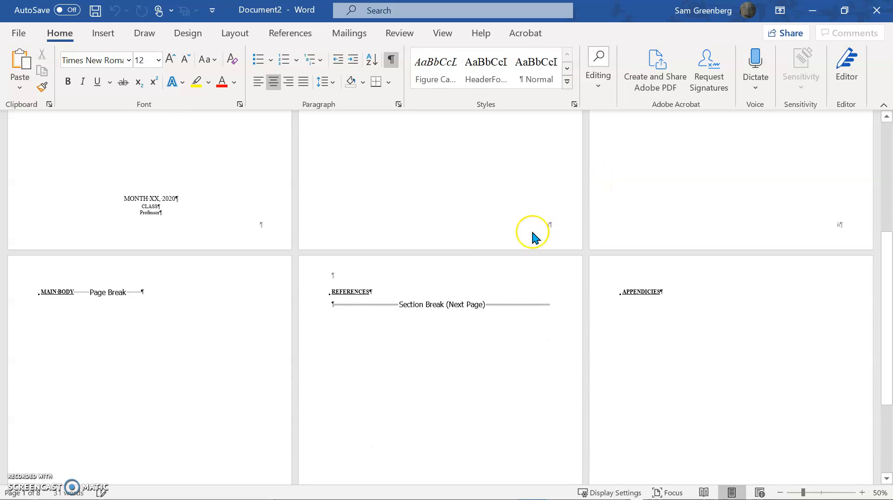
pyautogui.scroll(-1, 210, 372)
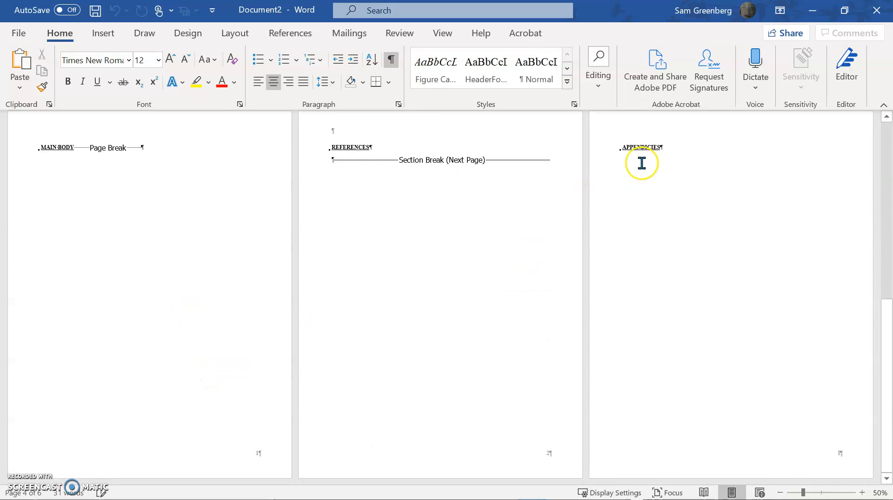
pyautogui.scroll(1, 602, 180)
pyautogui.scroll(7, 172, 205)
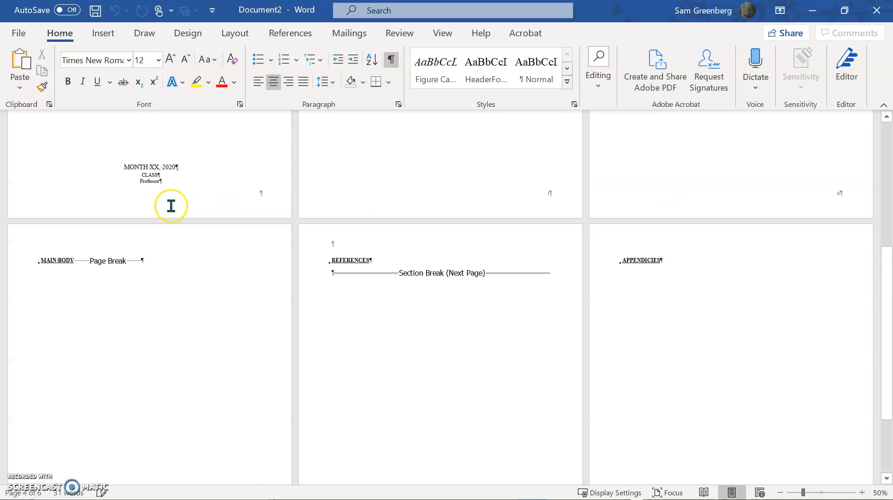
# Create a new document from the personal template "Template For Report".
pyautogui.click(19, 40)
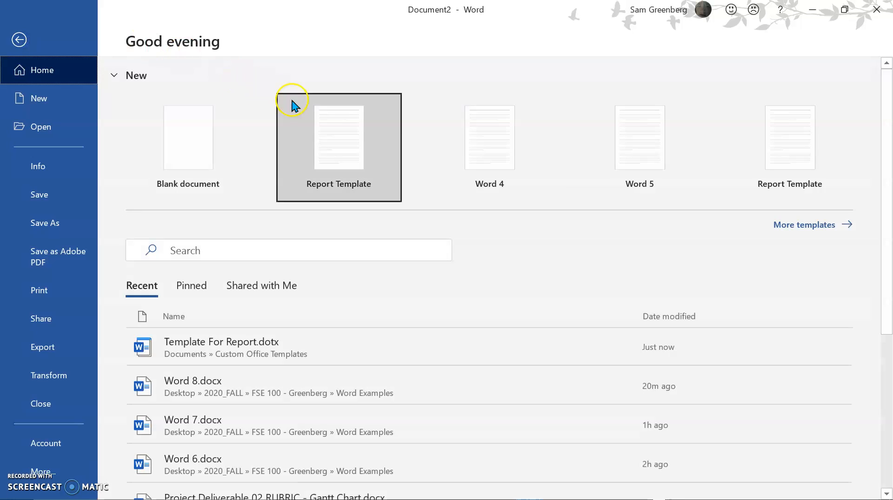
pyautogui.click(822, 225)
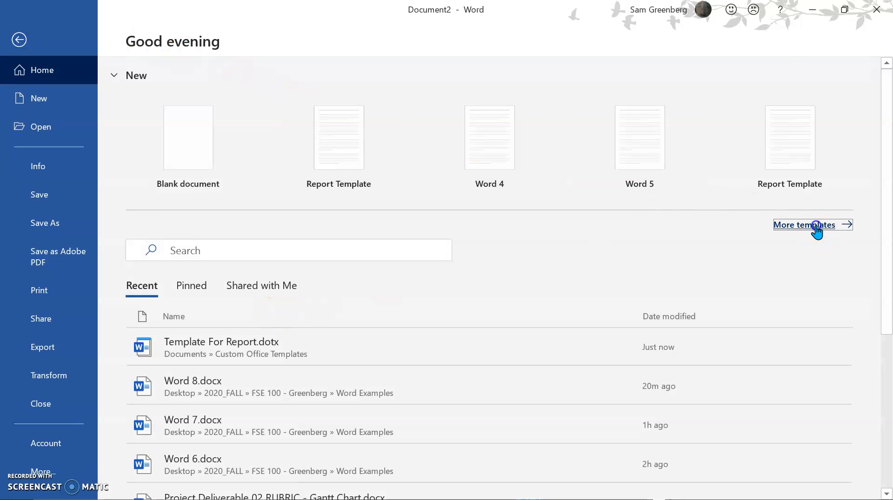
pyautogui.scroll(-3, 260, 352)
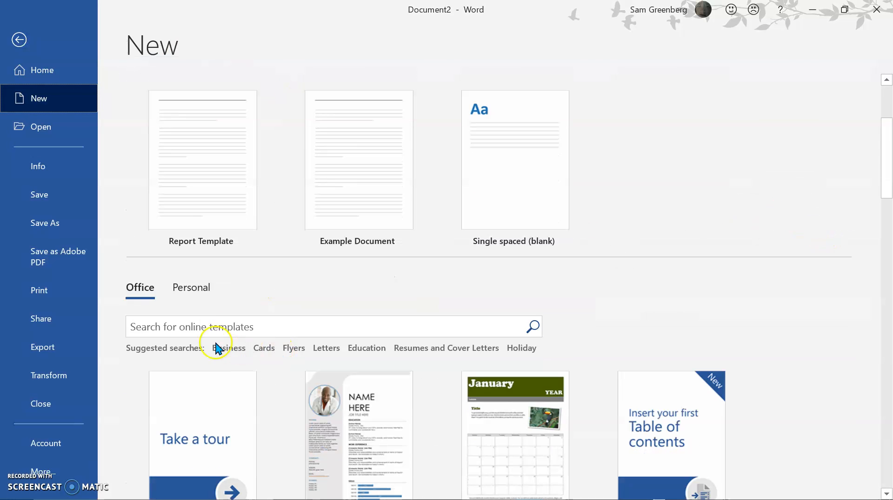
pyautogui.click(191, 287)
pyautogui.scroll(-1, 325, 384)
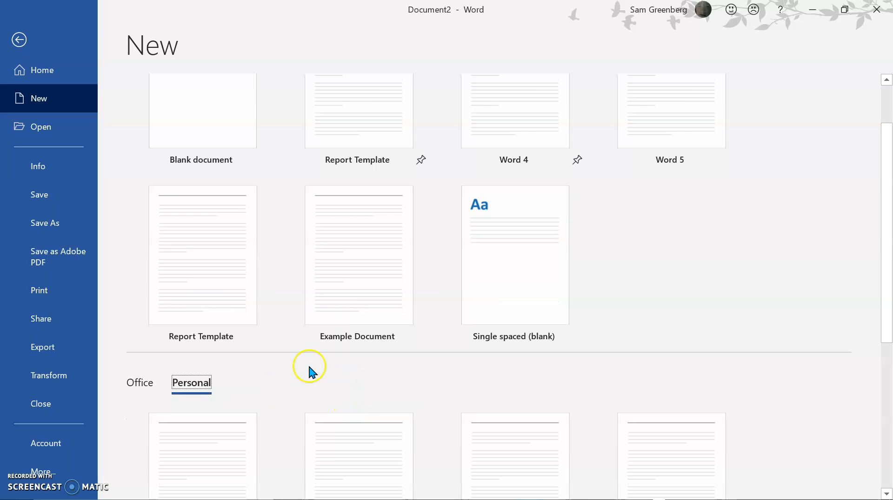
pyautogui.scroll(-4, 604, 303)
pyautogui.scroll(-3, 582, 325)
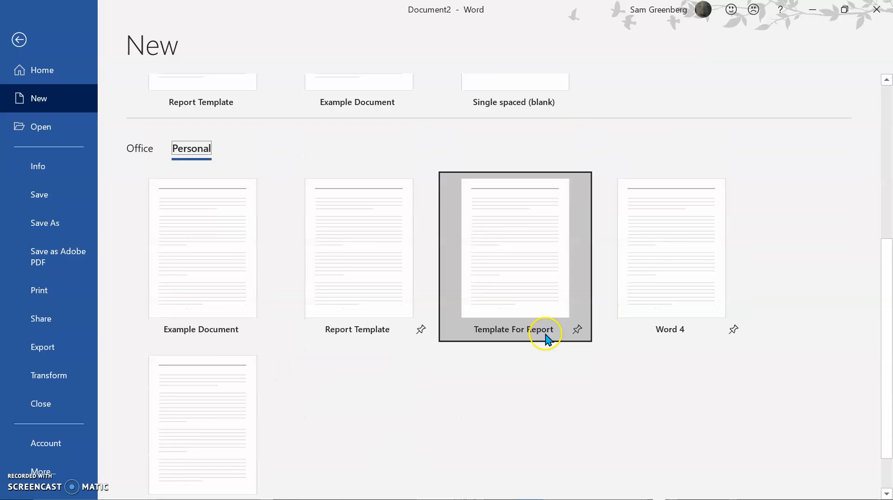
pyautogui.click(526, 235)
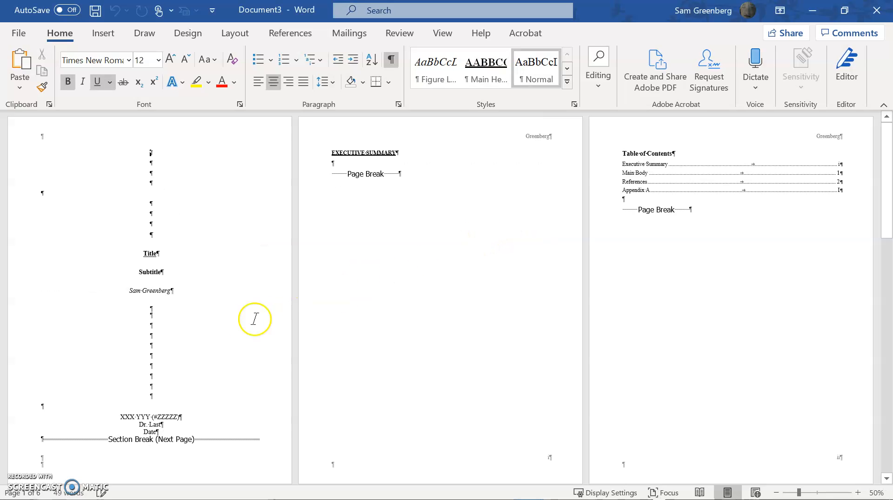
# Review all pages of the new document, from the title page through the references and Appendix A.
pyautogui.scroll(-1, 254, 319)
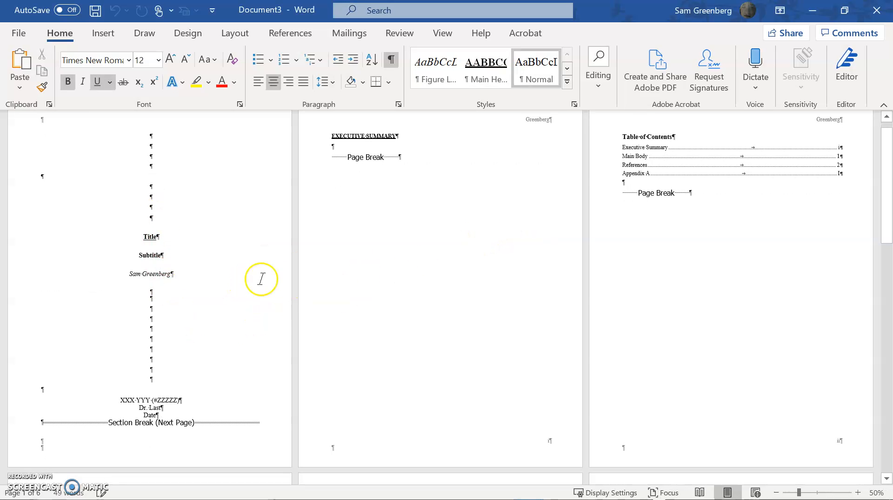
pyautogui.scroll(-6, 600, 205)
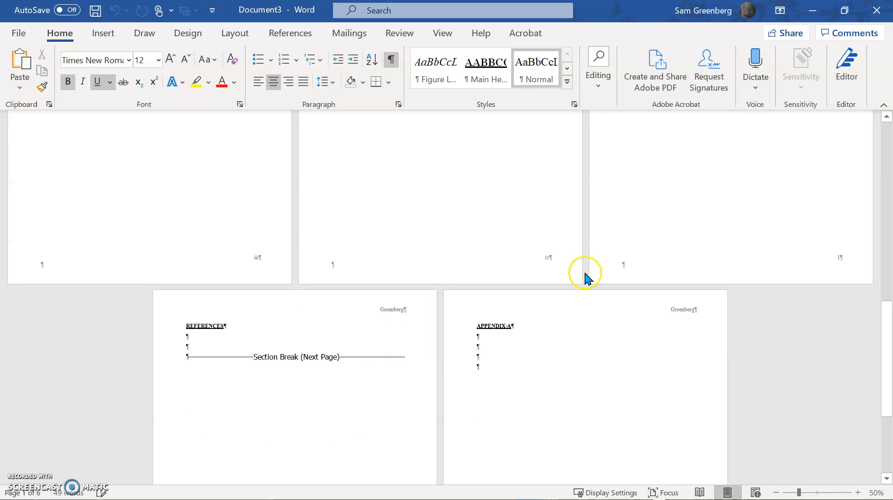
pyautogui.scroll(-5, 586, 274)
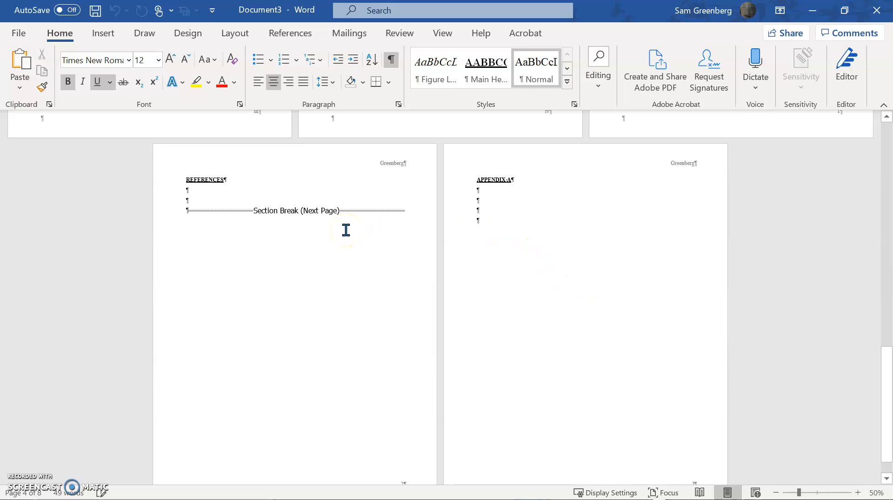
pyautogui.scroll(15, 346, 230)
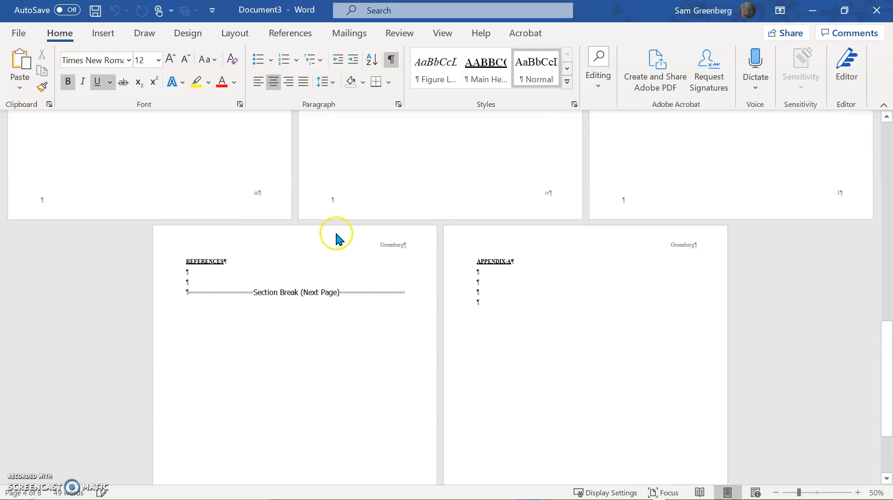
pyautogui.scroll(8, 331, 240)
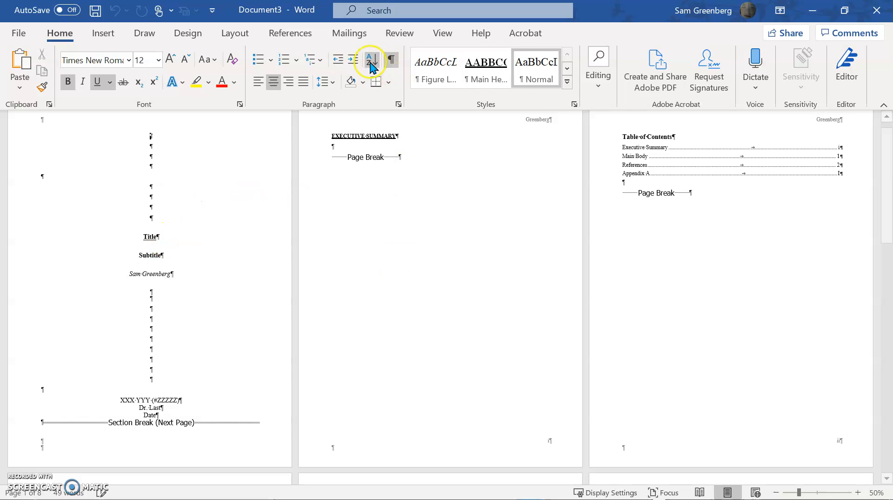
# Try putting the Table of Tables on the same page as the Table of Figures by deleting the page break between them, and undo it.
pyautogui.scroll(-7, 510, 330)
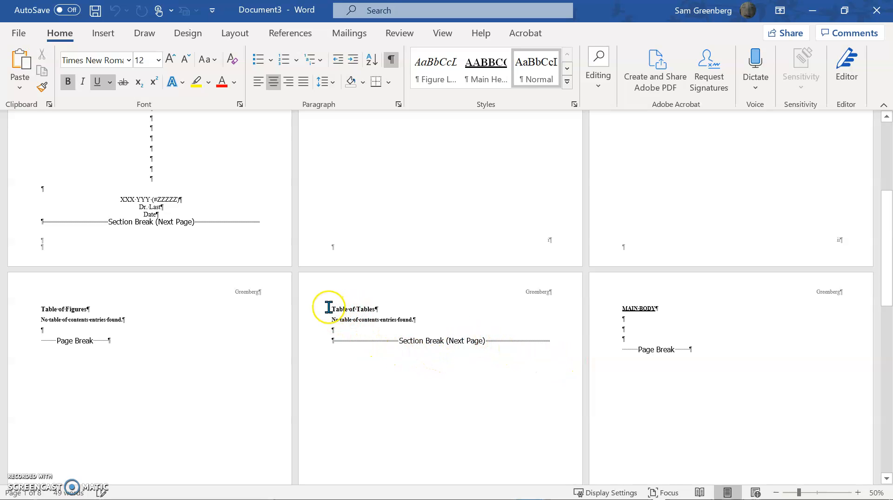
pyautogui.scroll(-3, 146, 355)
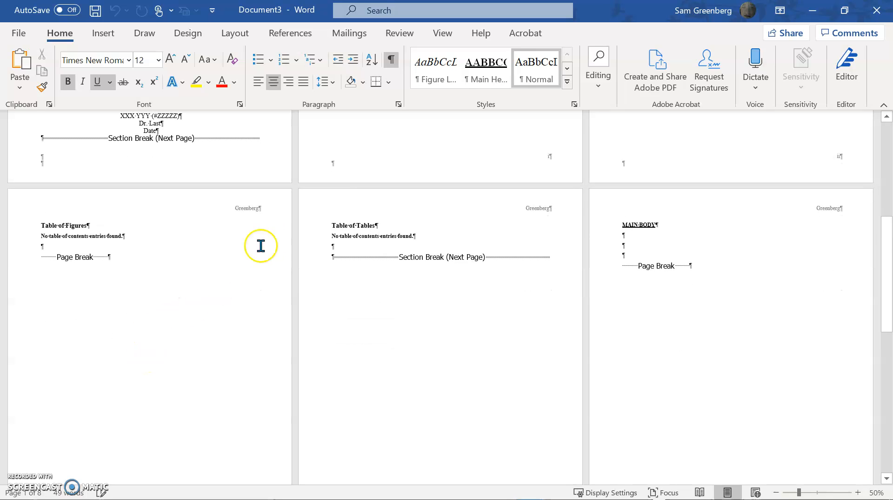
pyautogui.click(328, 223)
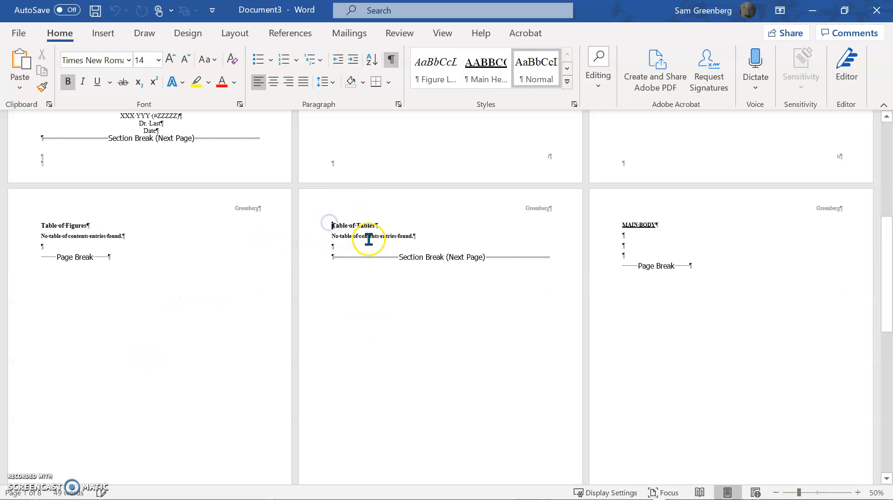
pyautogui.press('BackSpace')
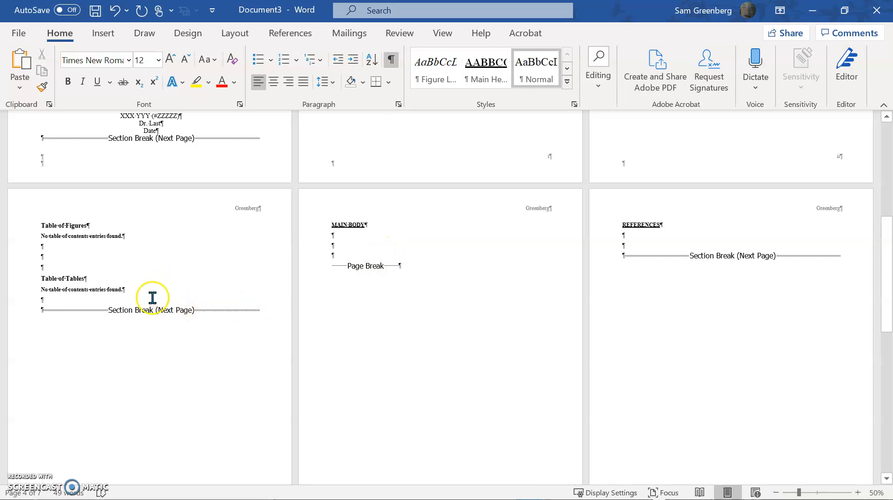
pyautogui.hotkey('ctrl', 'z')
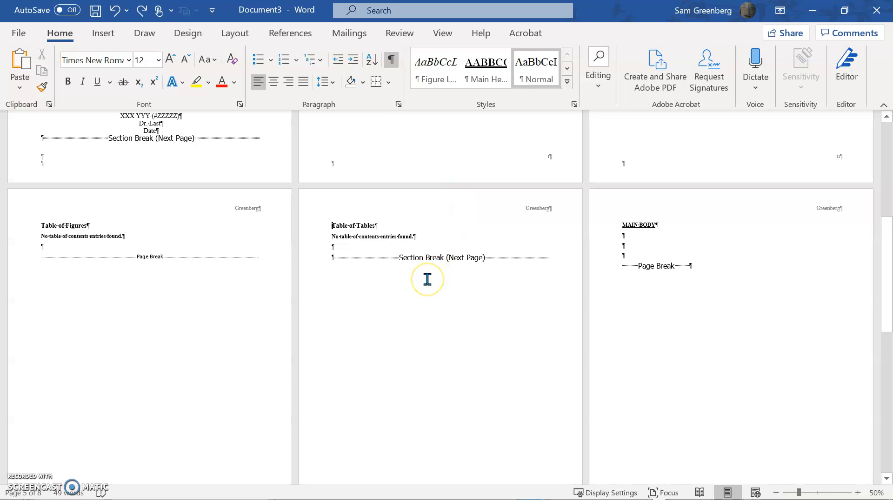
pyautogui.scroll(-5, 427, 280)
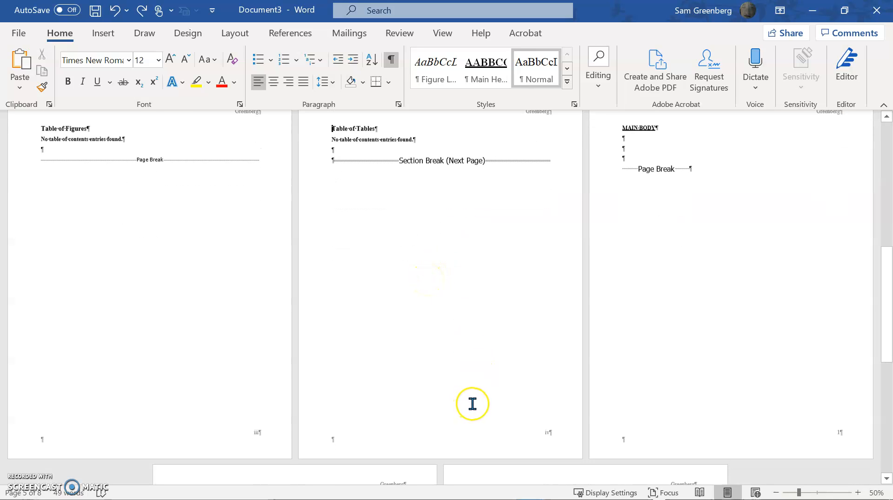